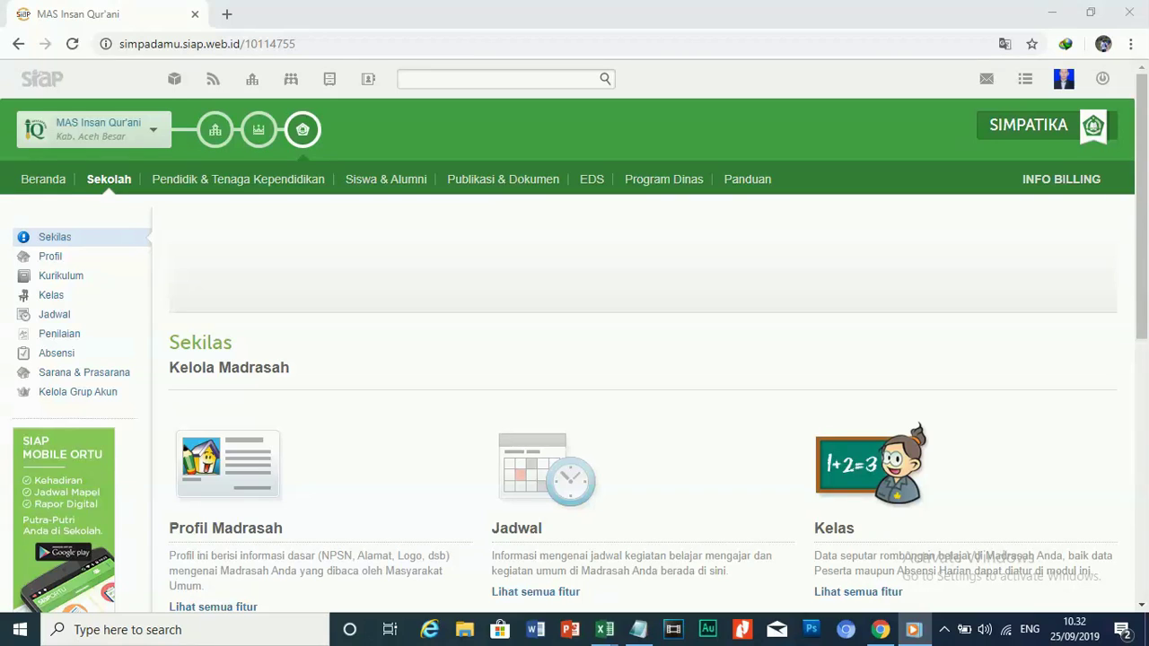
Read the Notepad tutorial title and note 1 on preparing the database, then bring Excel forward.
left_click(639, 630)
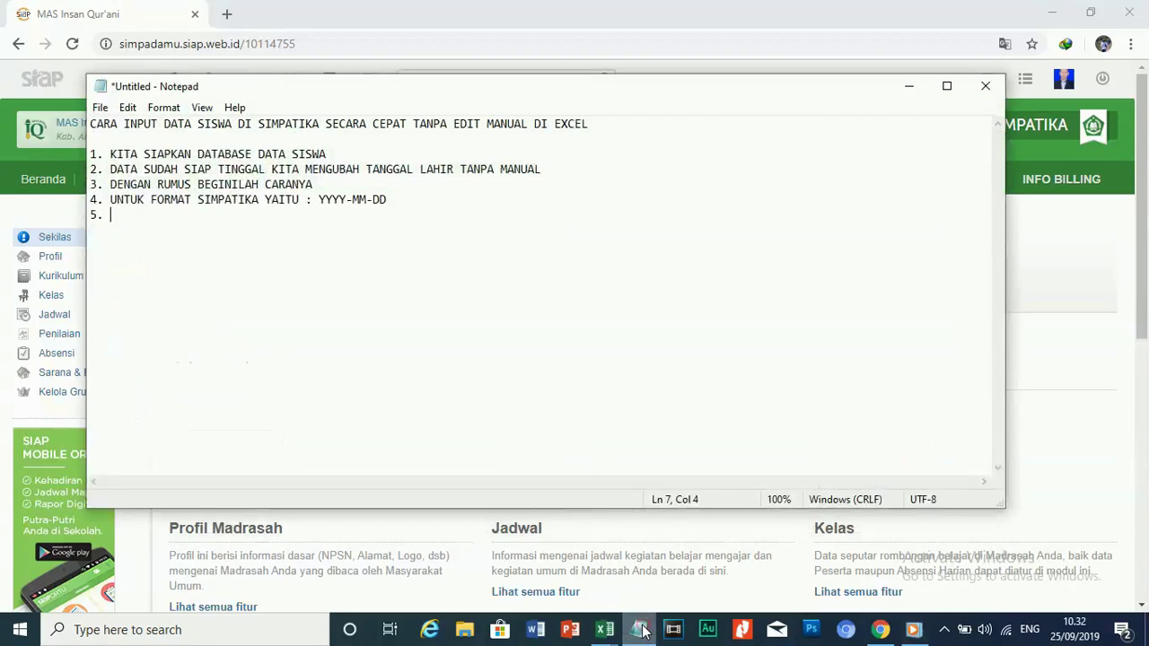
mouse_move(598, 124)
left_mouse_down()
mouse_move(162, 123)
mouse_move(105, 110)
left_mouse_up()
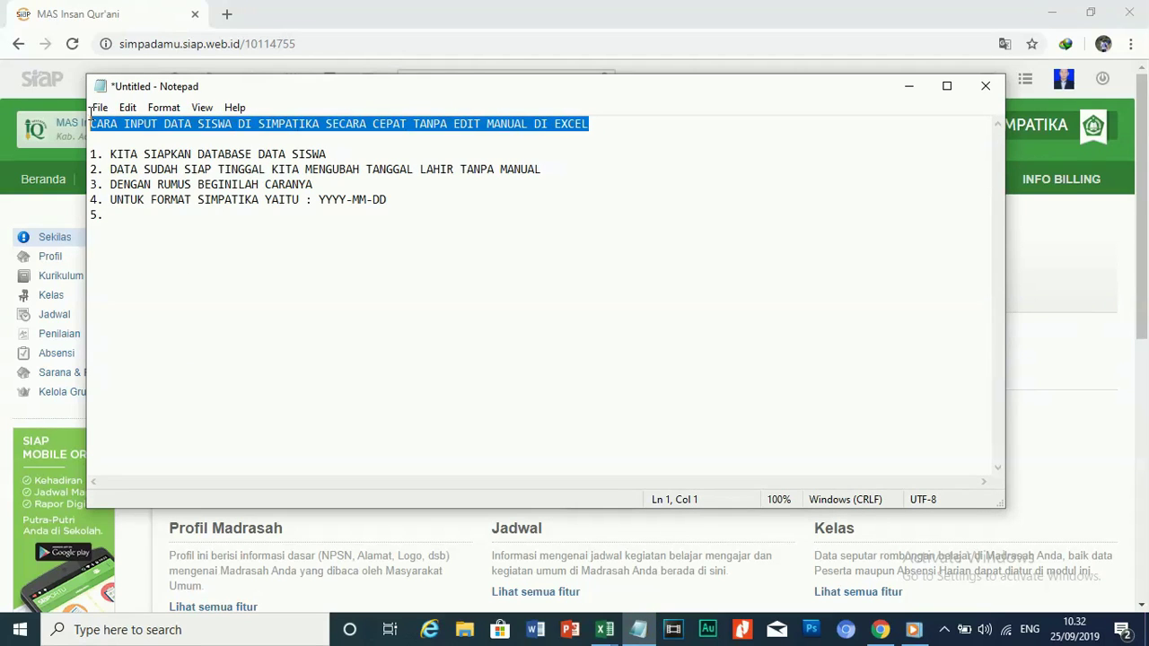
left_click_drag(327, 155, 104, 154)
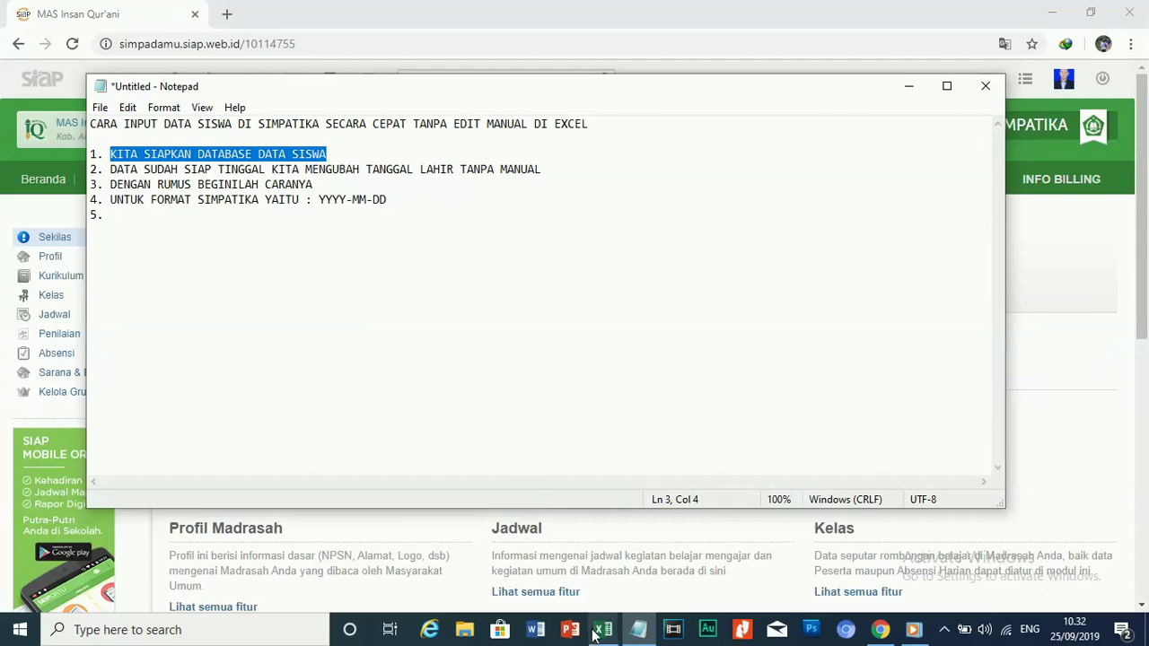
mouse_move(603, 629)
left_click(654, 555)
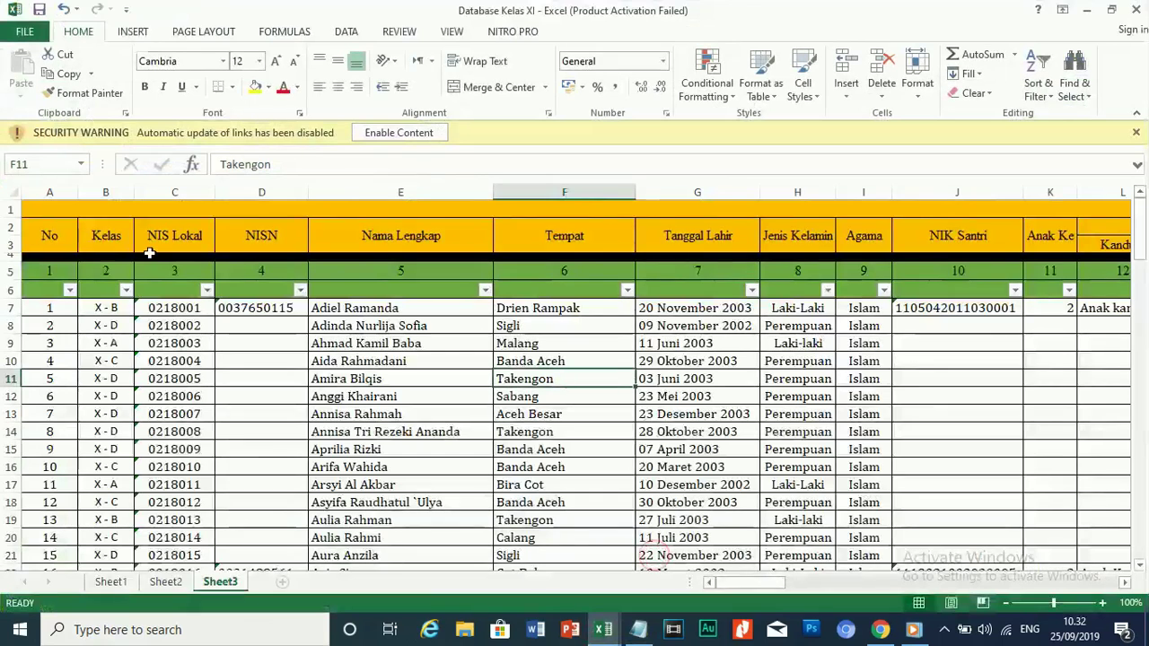
Inspect the NIS Lokal, NISN, Nama Lengkap, Tempat and Tanggal Lahir headers and G7's birth date, then return to Notepad.
scroll(249, 395, "down", 3)
scroll(235, 382, "up", 3)
scroll(472, 316, "down", 3)
scroll(538, 305, "up", 3)
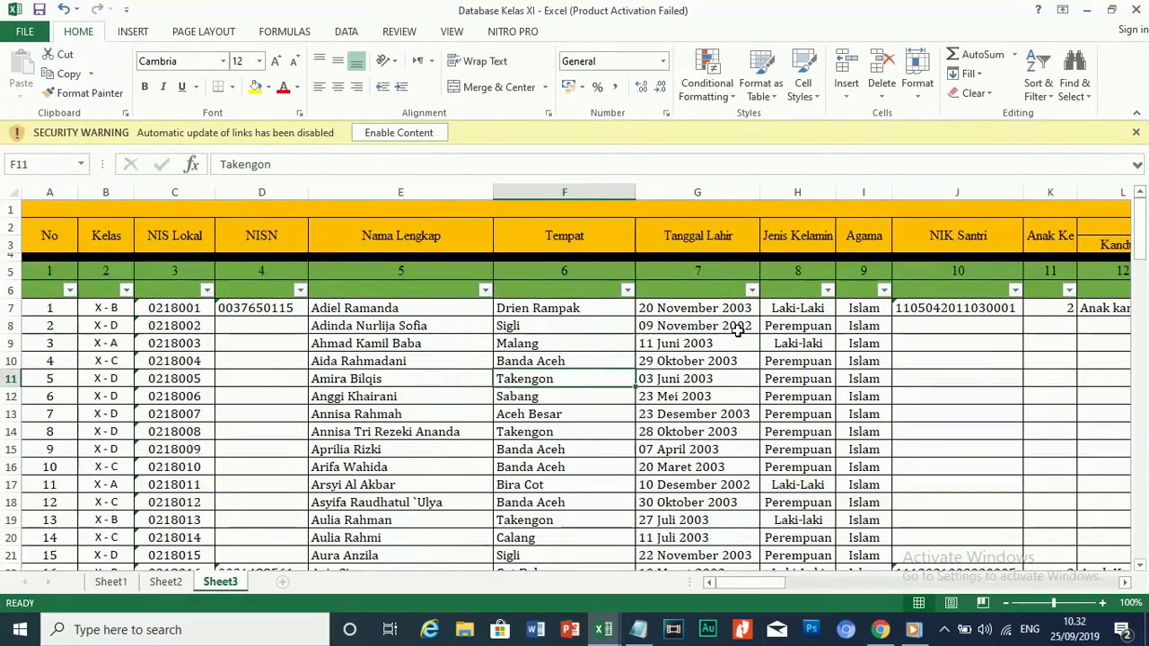
left_click(162, 239)
left_click(259, 236)
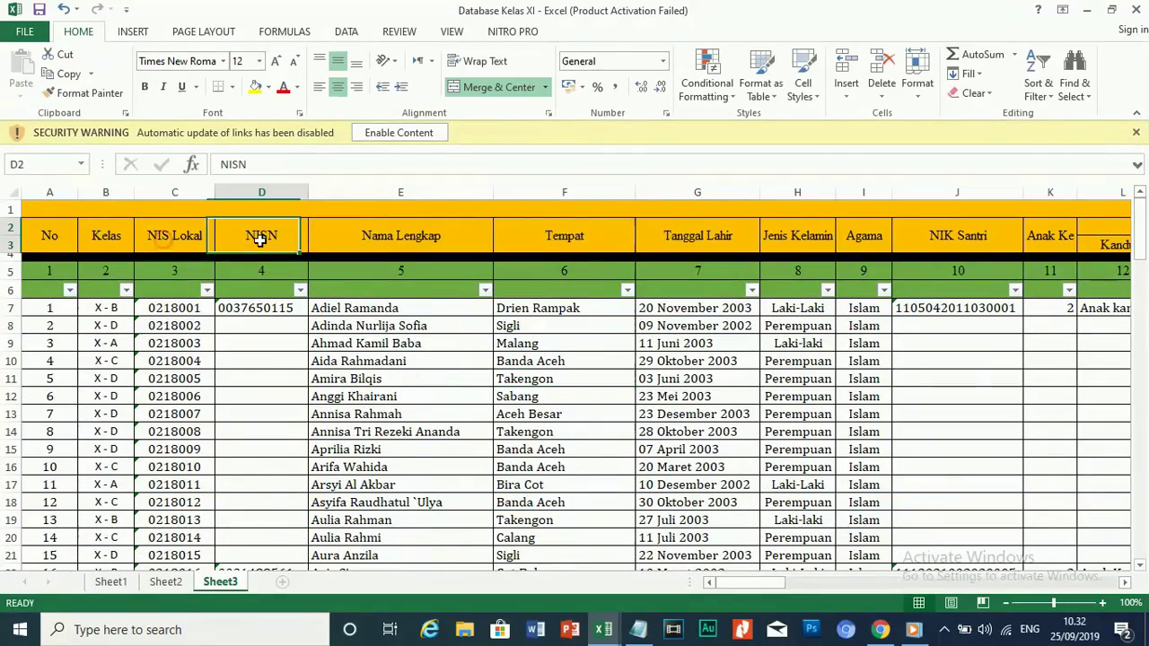
left_click(395, 233)
left_click(599, 240)
left_click(709, 241)
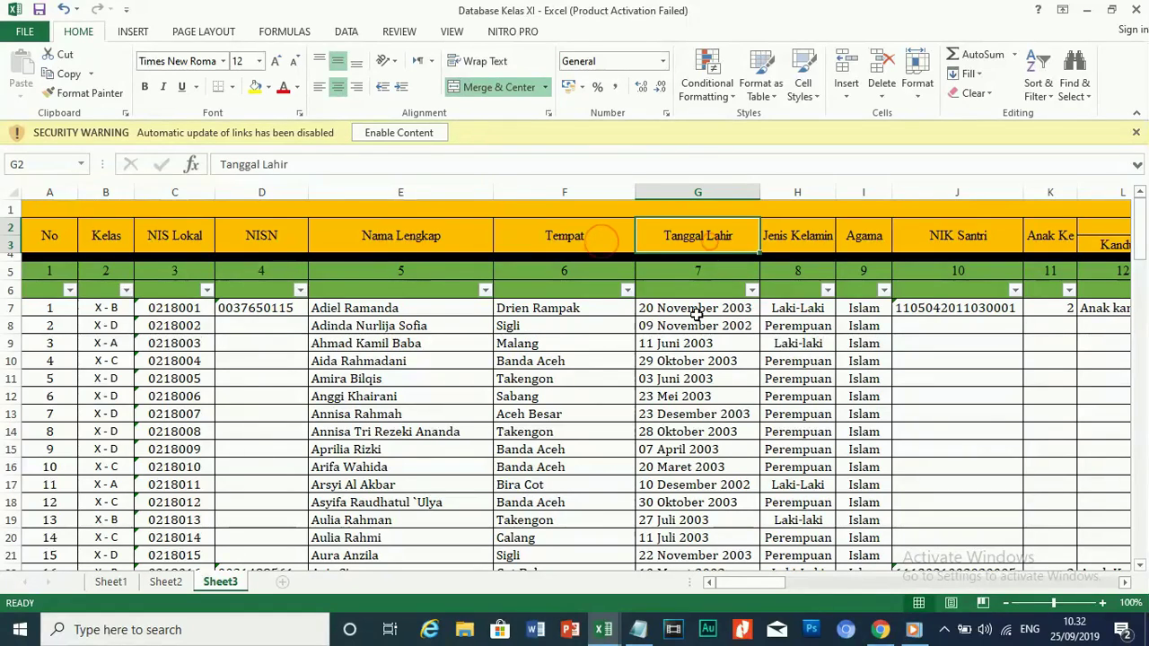
left_click(702, 308)
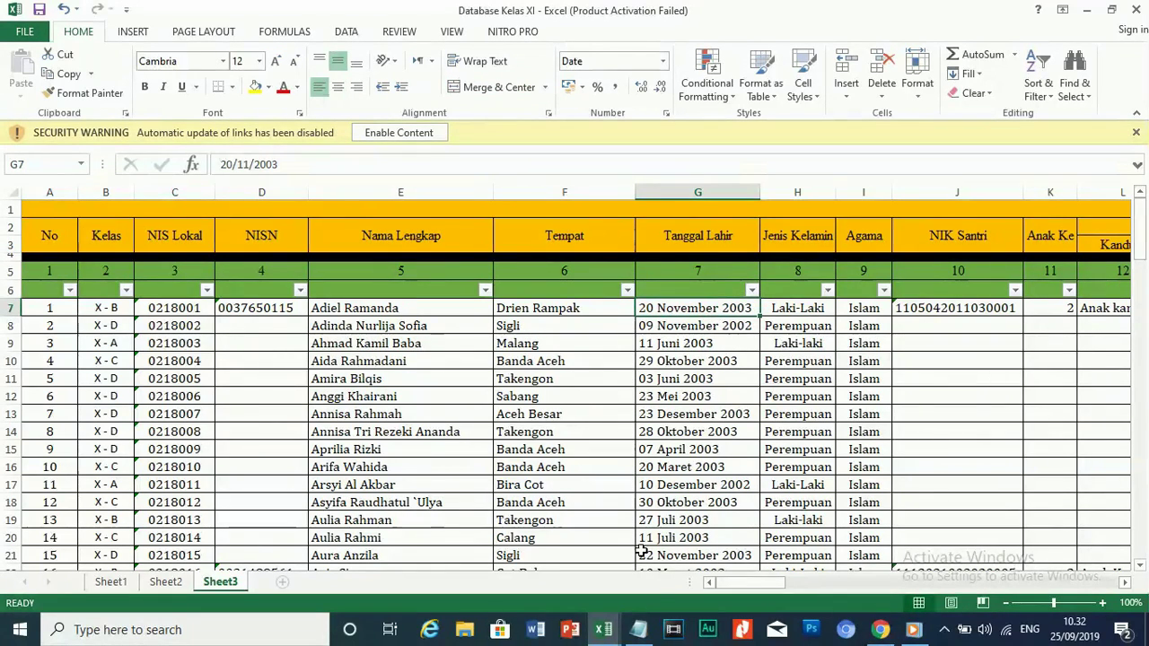
left_click(638, 630)
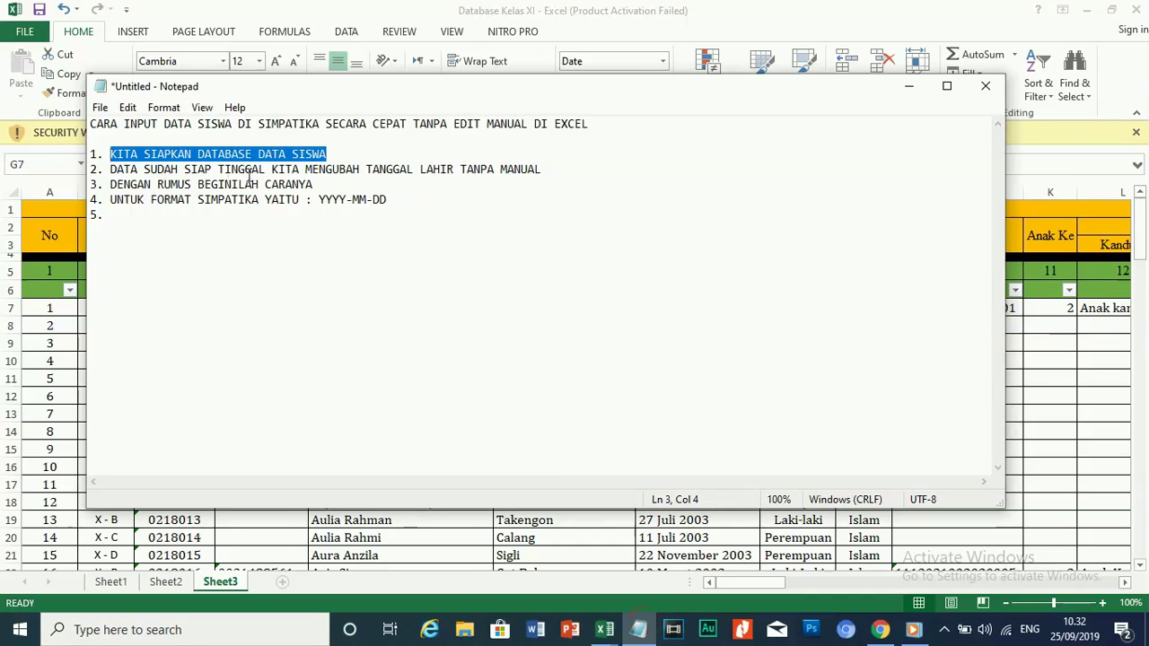
Review notes 2 and 3, then remove note 4's numbering to merge it into note 3.
left_click_drag(542, 170, 117, 167)
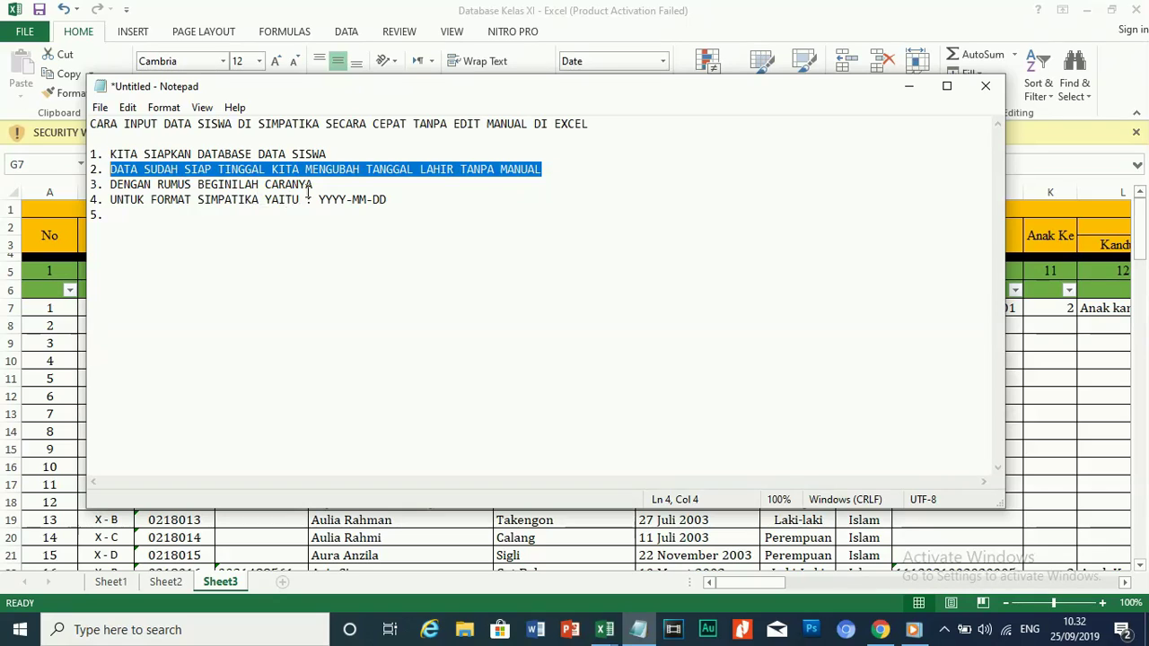
left_click_drag(313, 184, 117, 185)
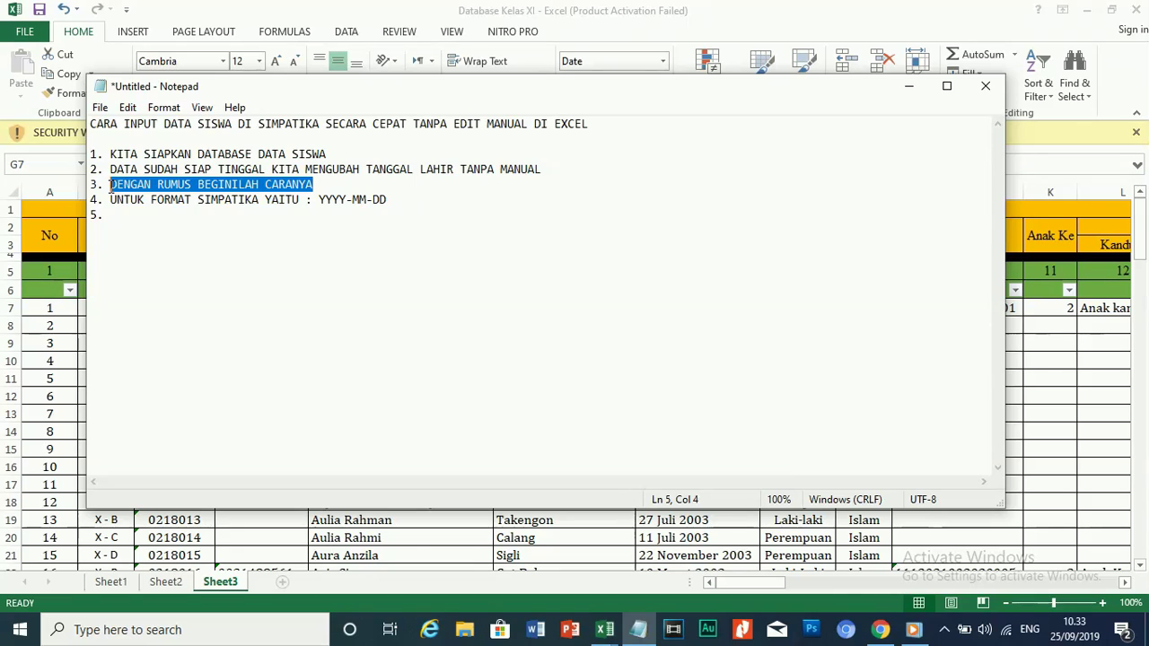
left_click(110, 199)
key("BackSpace")
key("BackSpace")
key("BackSpace")
key("BackSpace")
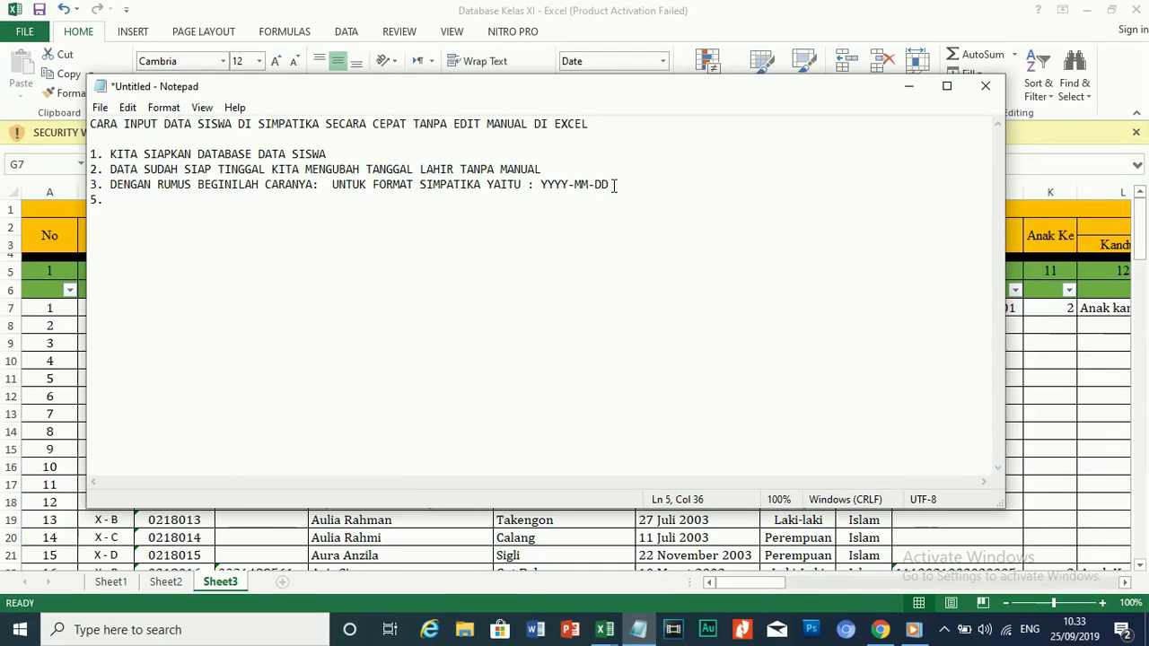
Insert 'TANGGAL LAHIR DI' before SIMPATIKA so note 3 states the YYYY-MM-DD format.
left_click(420, 185)
type("TANGGAL ")
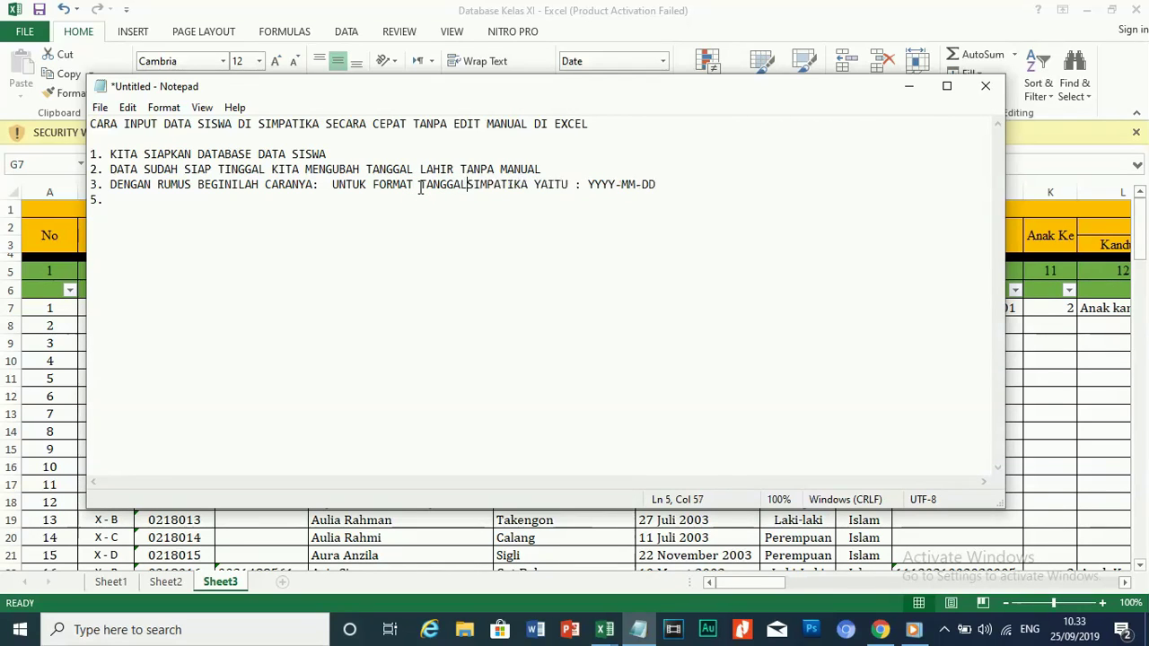
type("LAHIR DI")
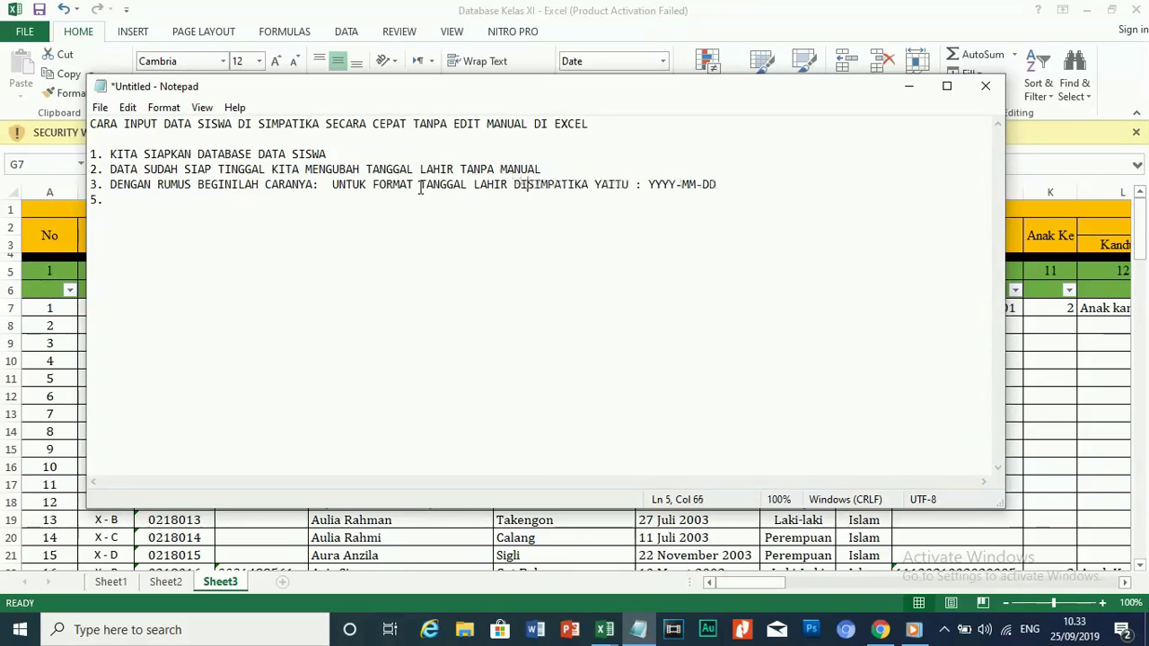
left_click_drag(723, 184, 651, 185)
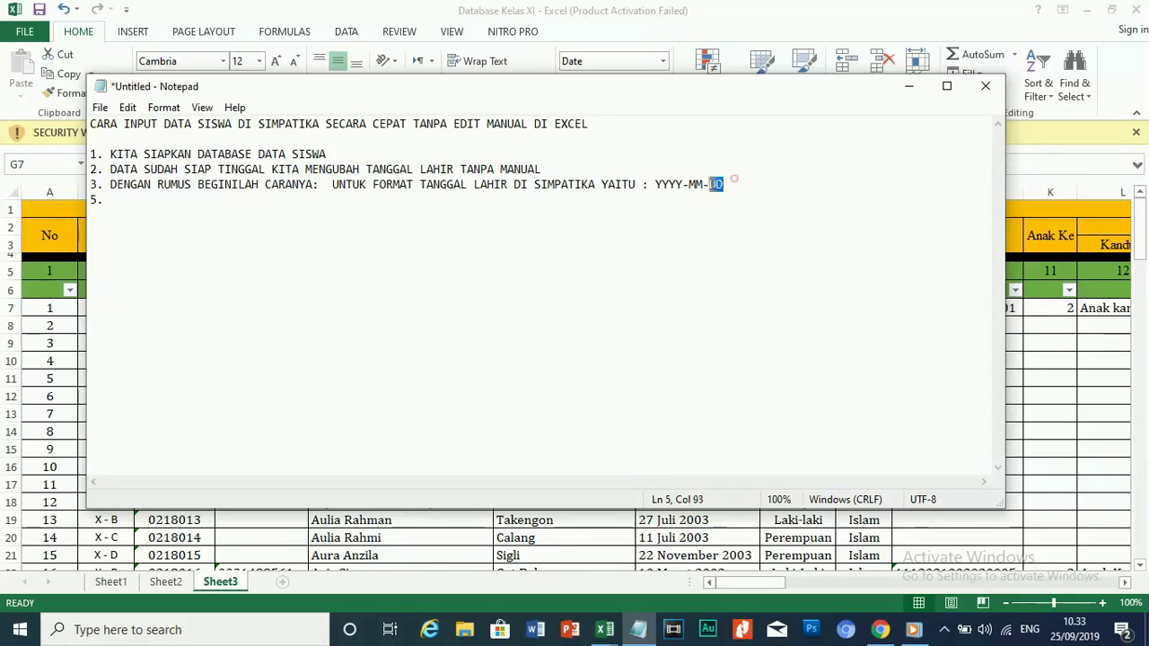
left_click(731, 183)
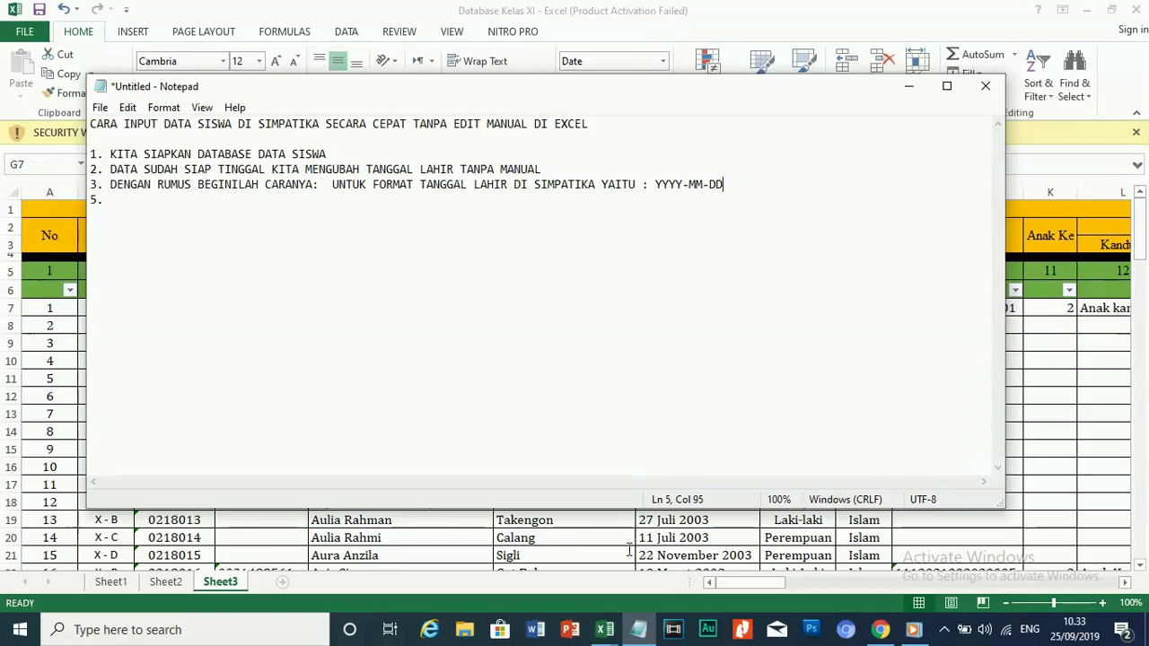
mouse_move(604, 629)
left_click(694, 539)
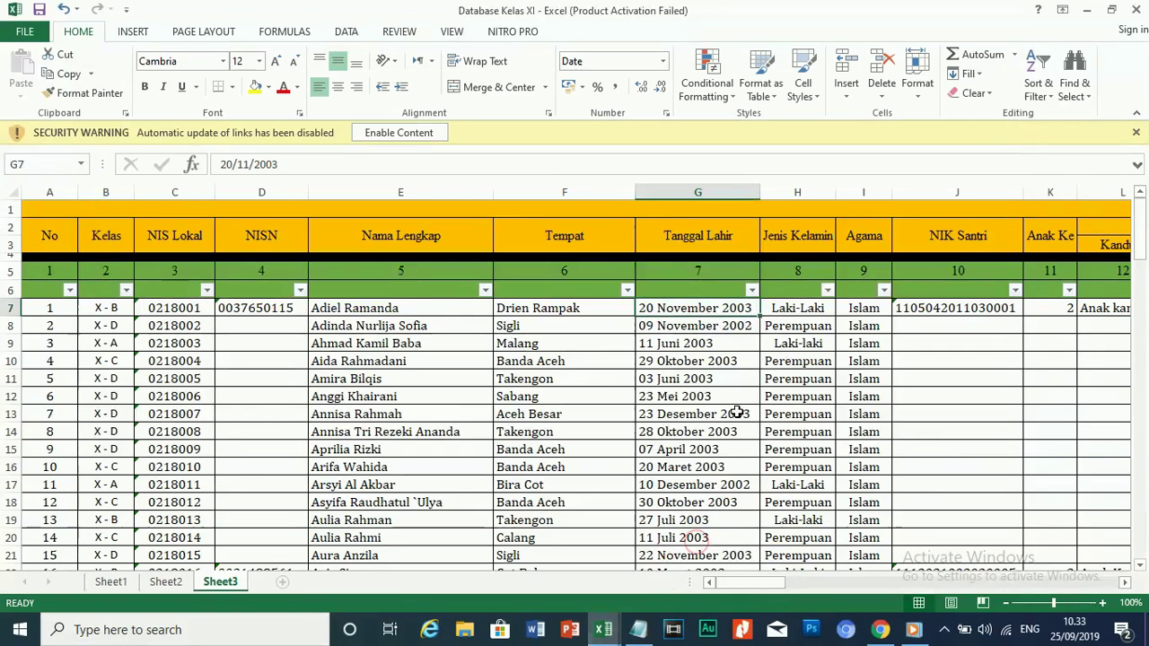
Check the birth dates in G10, G8, G14:G15, G12 and G7, then return to Notepad.
left_click(720, 361)
left_click(699, 326)
left_click(699, 361)
left_click_drag(698, 431, 697, 441)
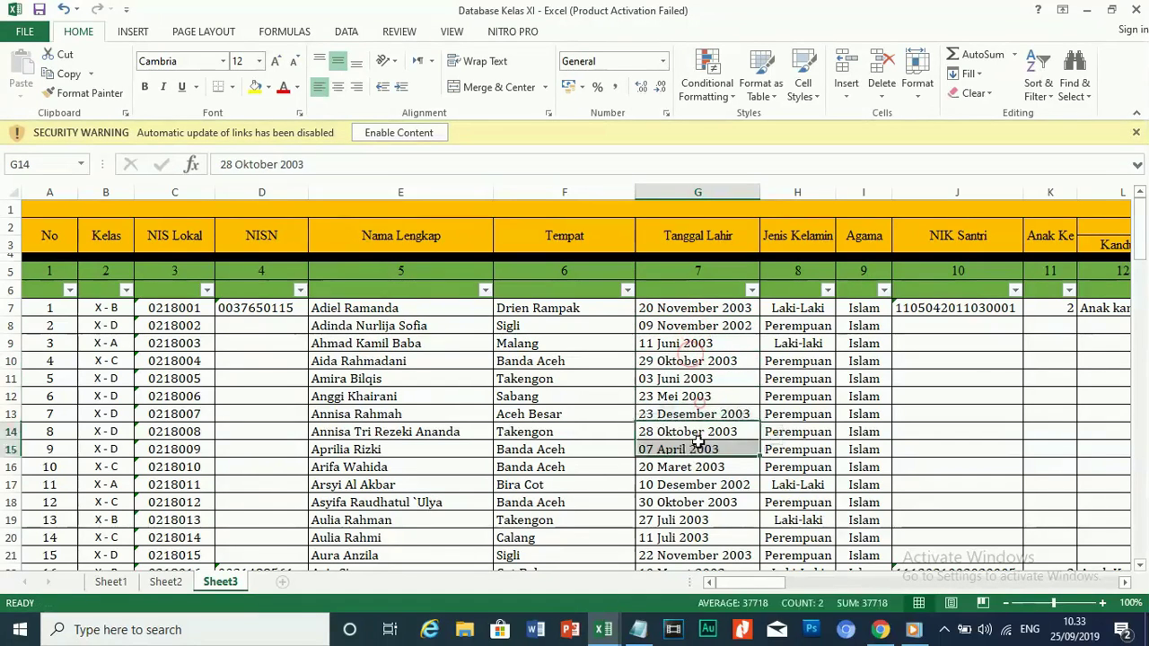
left_click(698, 448)
left_click(691, 396)
left_click(690, 327)
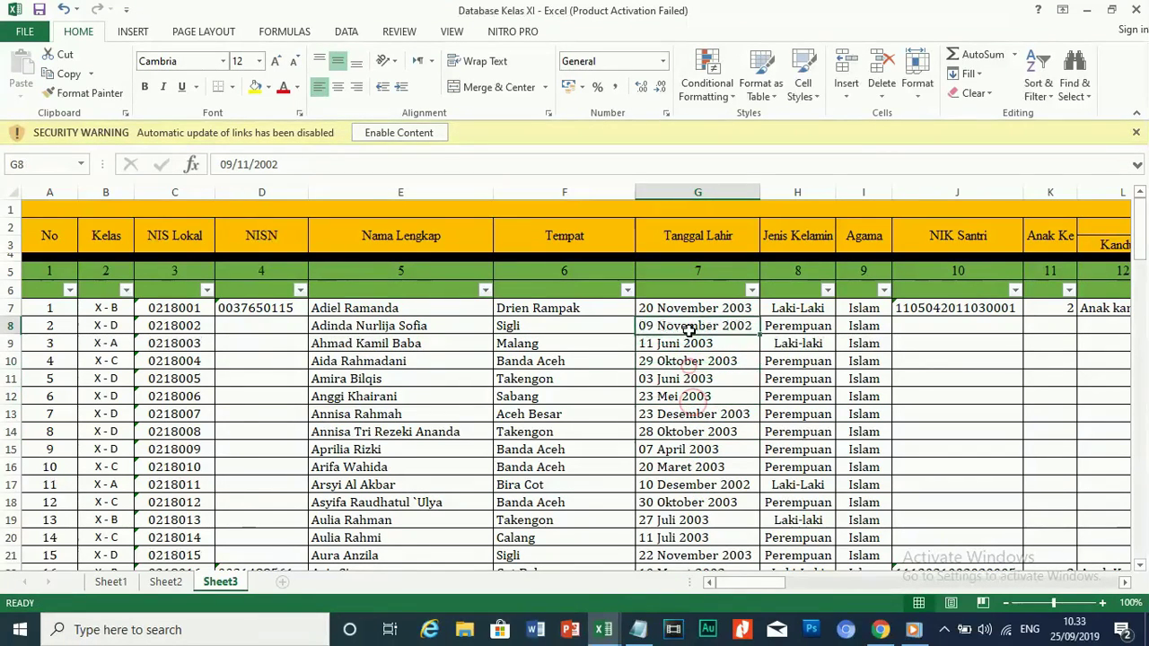
left_click(691, 308)
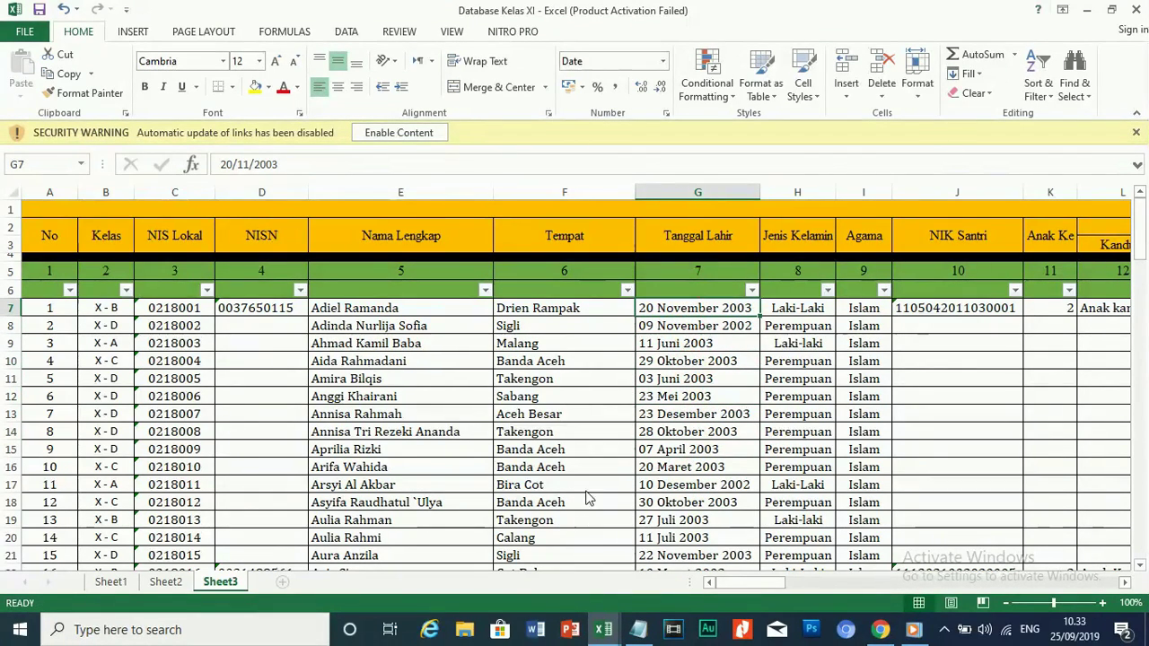
left_click(638, 629)
Write note 5 as 'CARANYA :' and start a new line below it.
left_click(154, 204)
type("cara")
key("BackSpace")
key("BackSpace")
key("BackSpace")
key("BackSpace")
type("ARANY")
type(":")
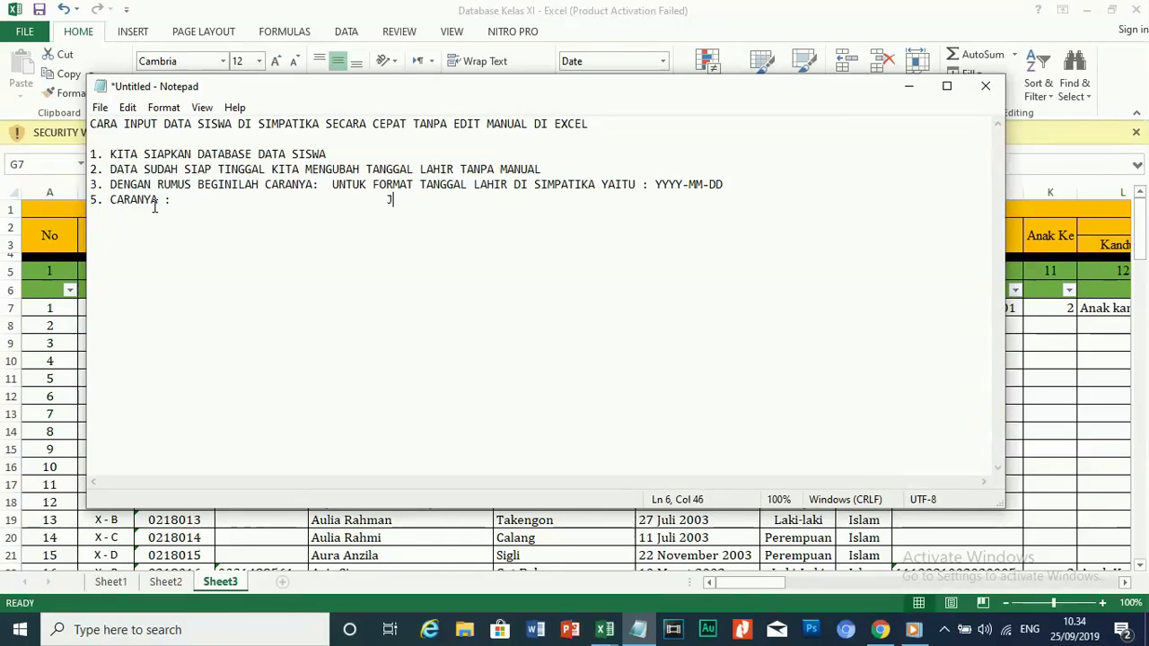
type("                             GA")
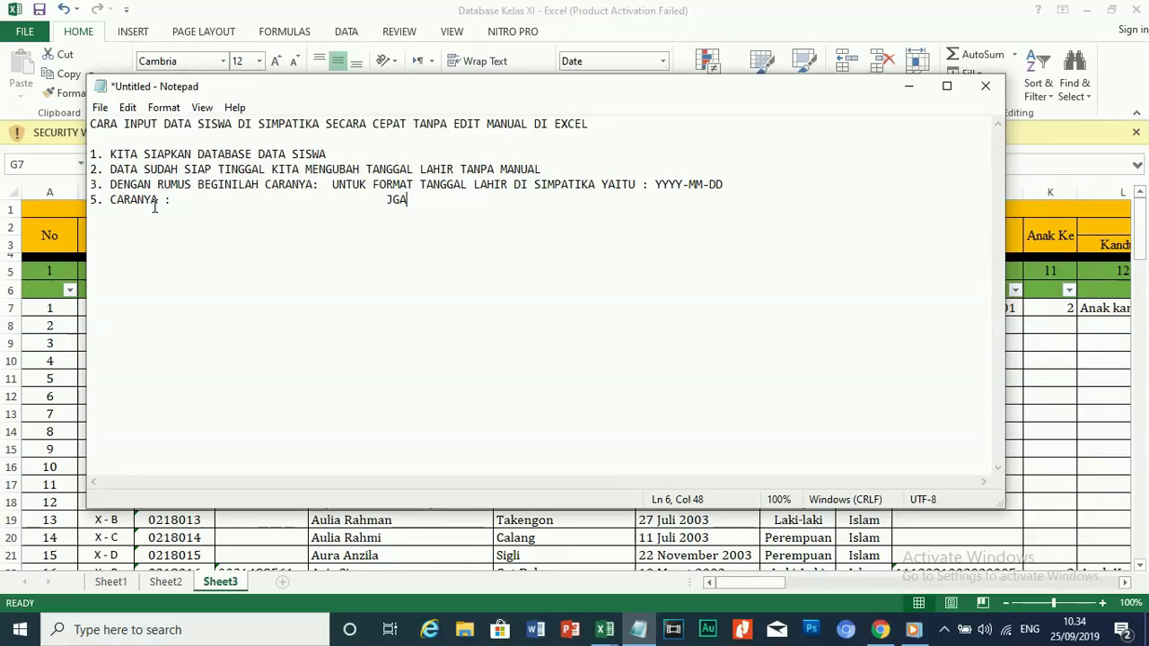
type("ANGA")
key("BackSpace")
key("BackSpace")
key("BackSpace")
key("Return")
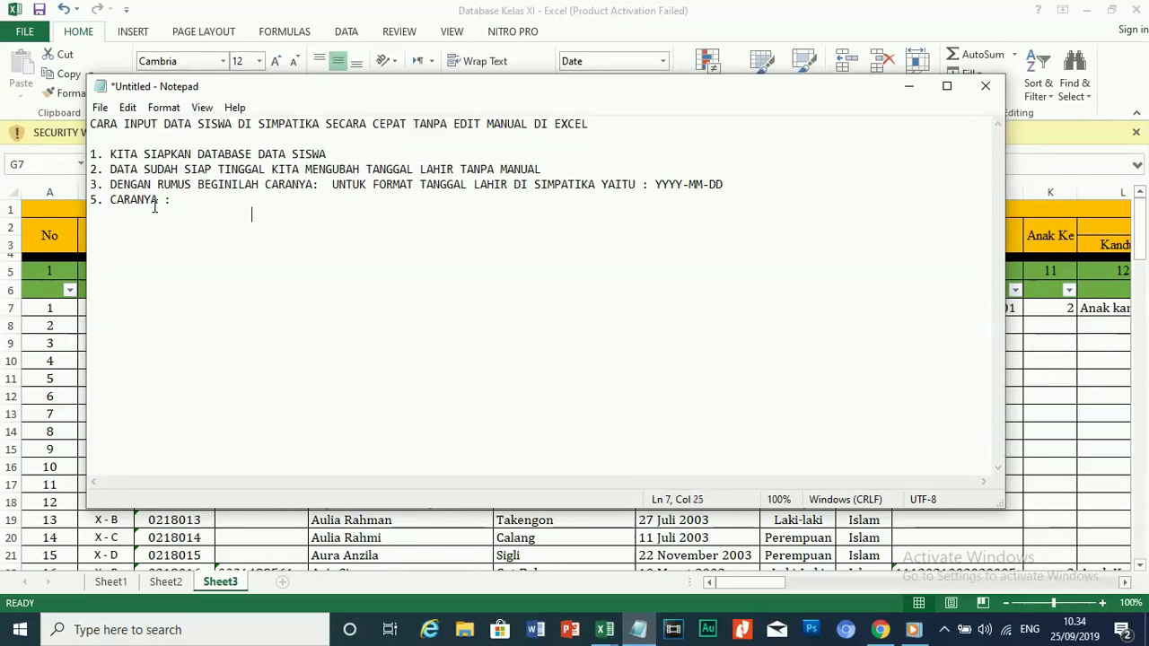
Add the reminder 'JANGAN LUPA LIKE, SUBSCRIBE DAN LONCENG' and a blank note 6, then return to Excel.
type("JANGAN LUPA LIKE, SUBS")
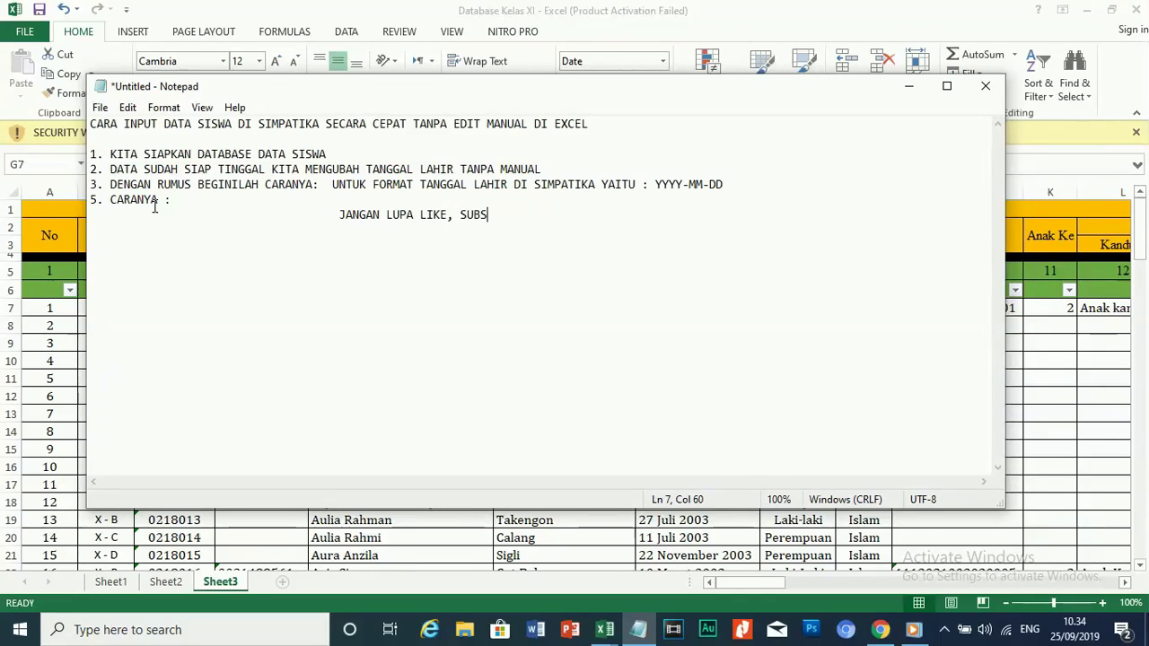
type("CRIBE")
type(" DA")
type("N LONCENG")
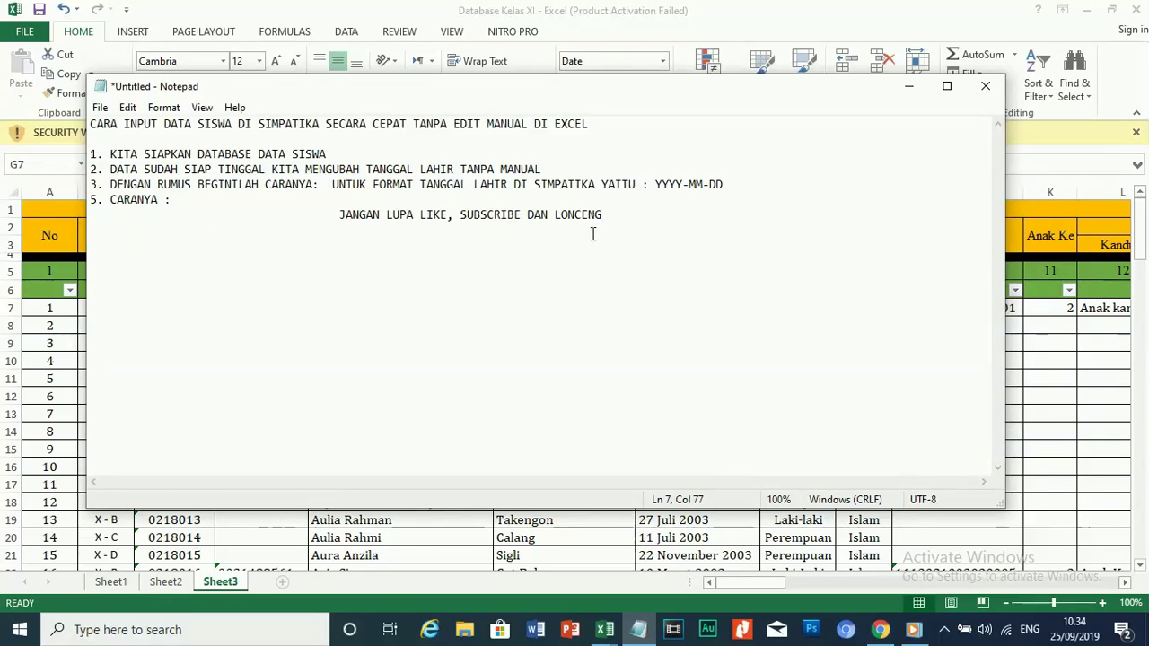
left_click_drag(602, 215, 327, 216)
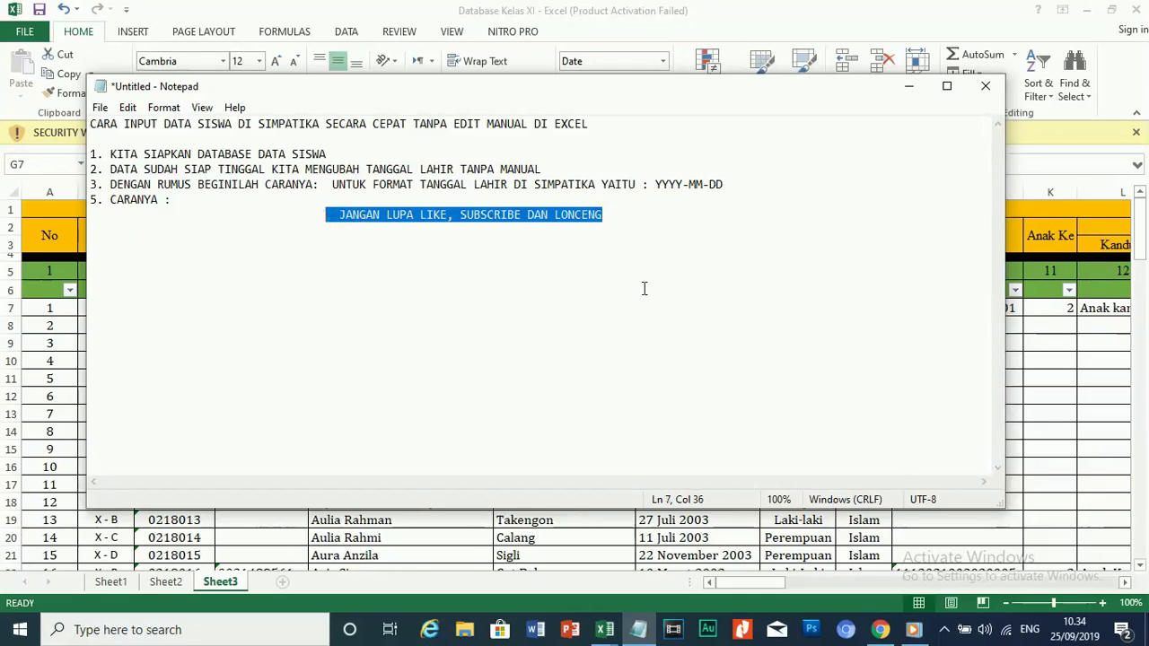
left_click(682, 302)
left_click_drag(602, 215, 337, 221)
left_click(631, 225)
left_click_drag(614, 215, 342, 217)
left_click(108, 240)
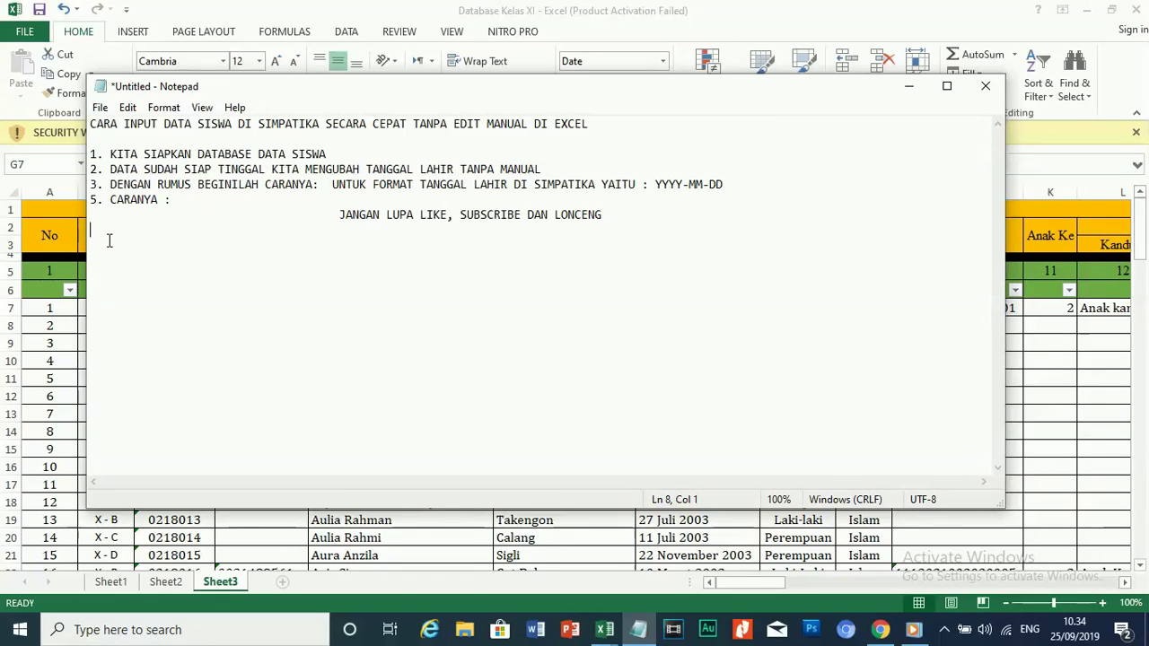
type("6.")
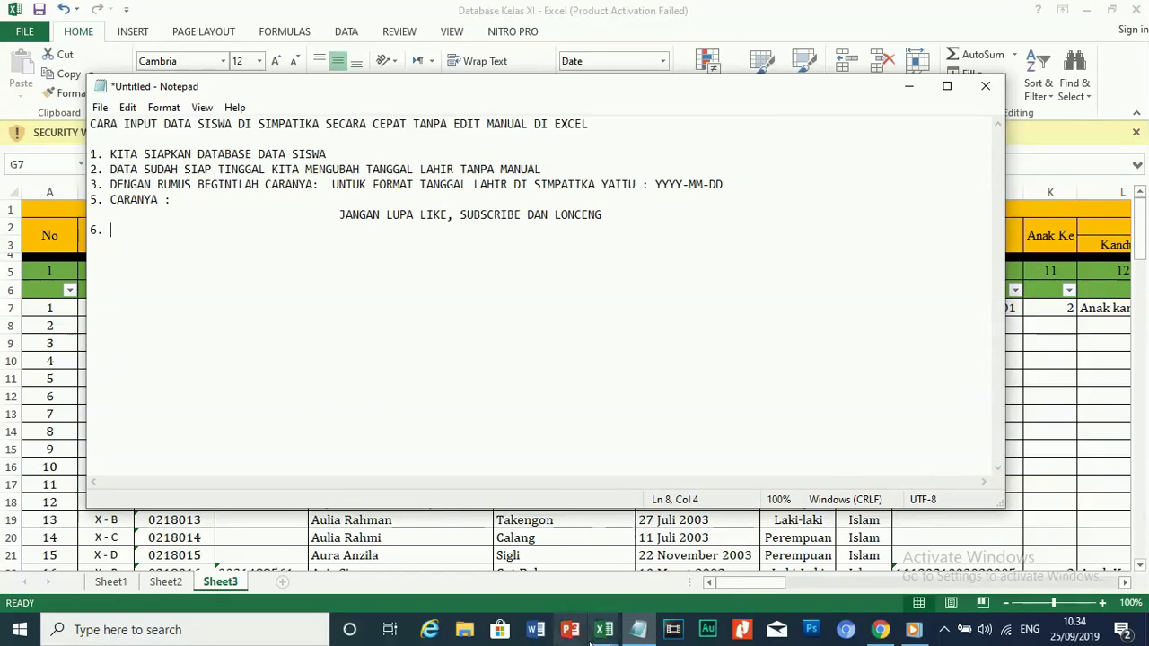
left_click(600, 633)
left_click(660, 584)
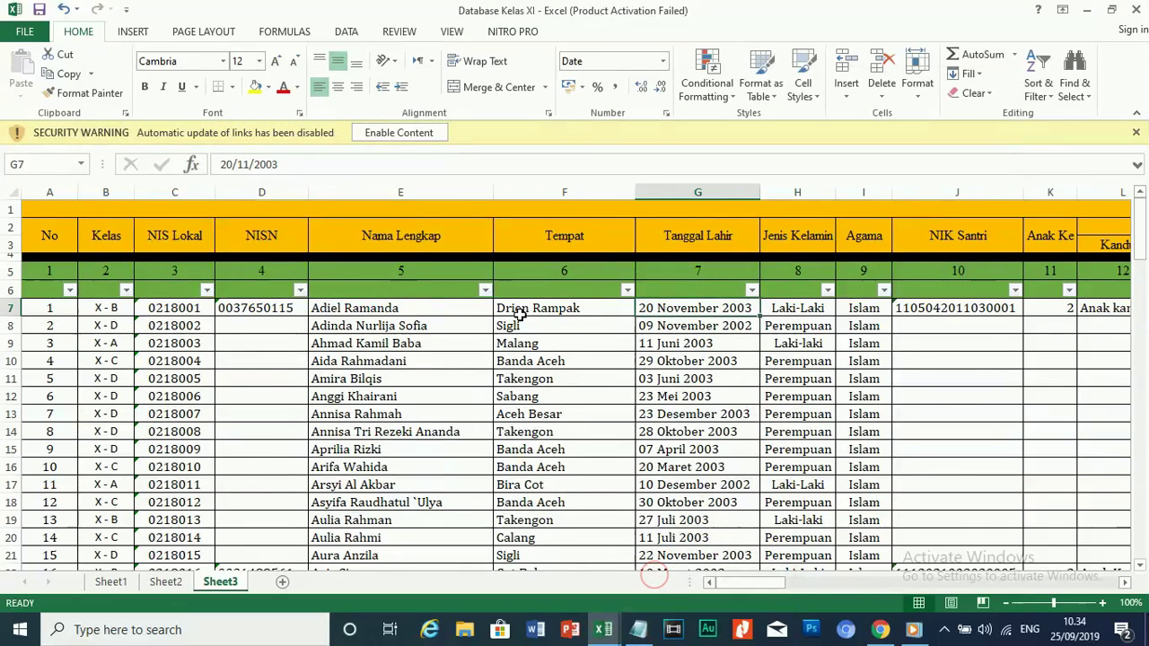
Insert a new column H before Jenis Kelamin and head it 'TTL'.
left_click(792, 192)
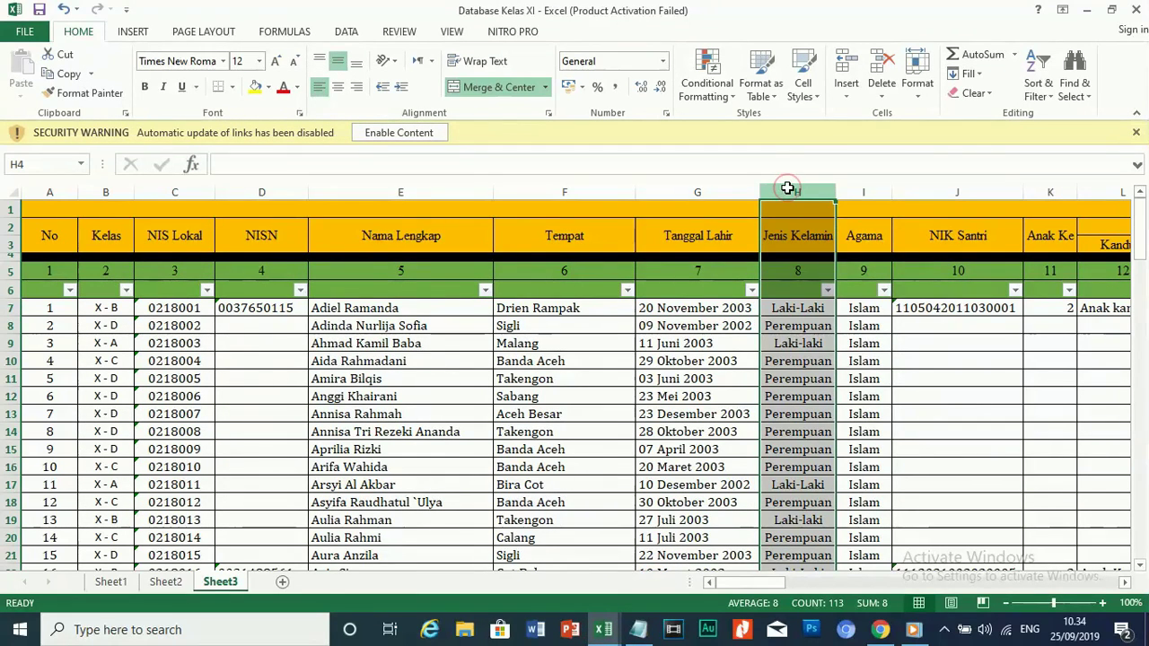
right_click(792, 194)
left_click(826, 306)
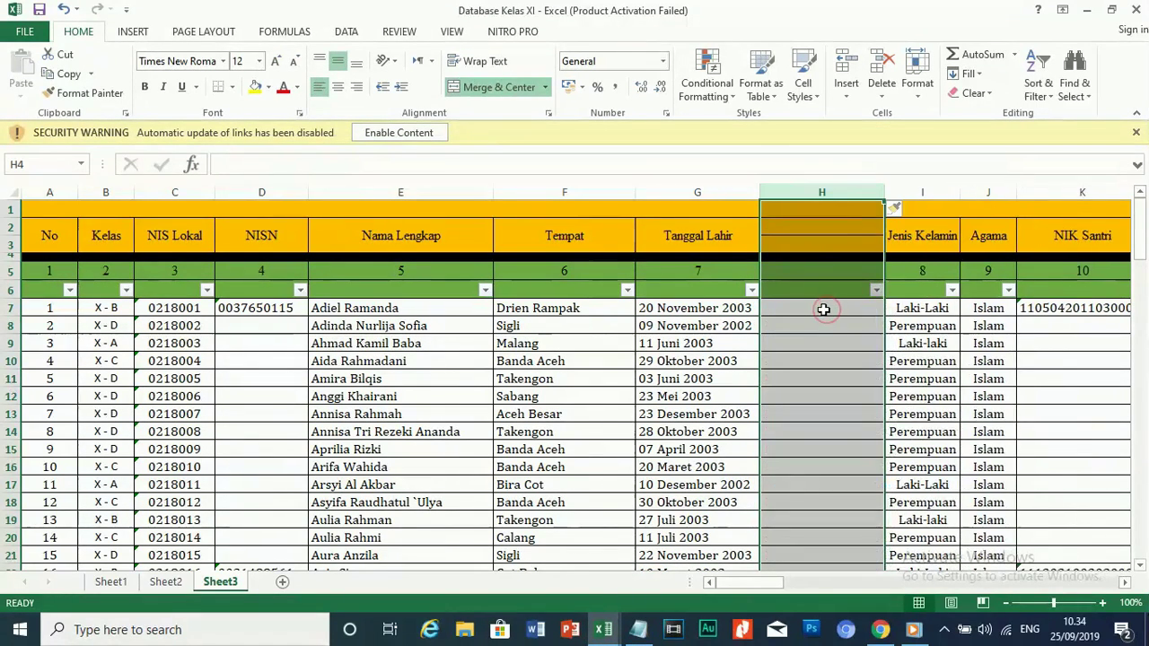
left_click(820, 309)
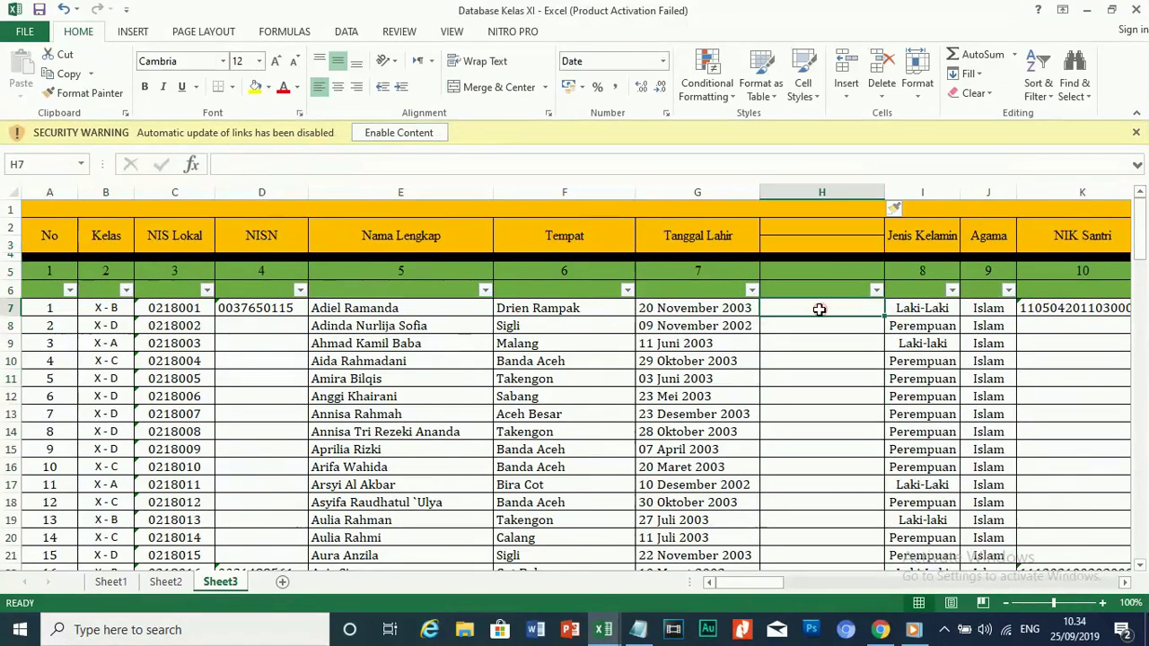
left_click(797, 238)
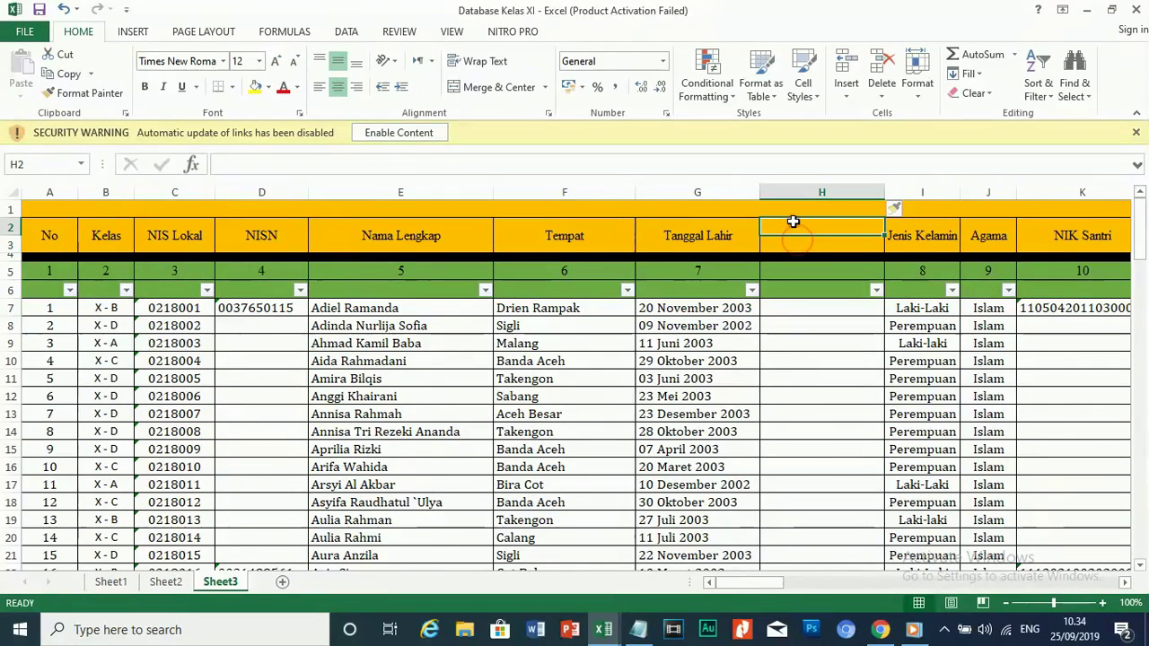
type("TTL")
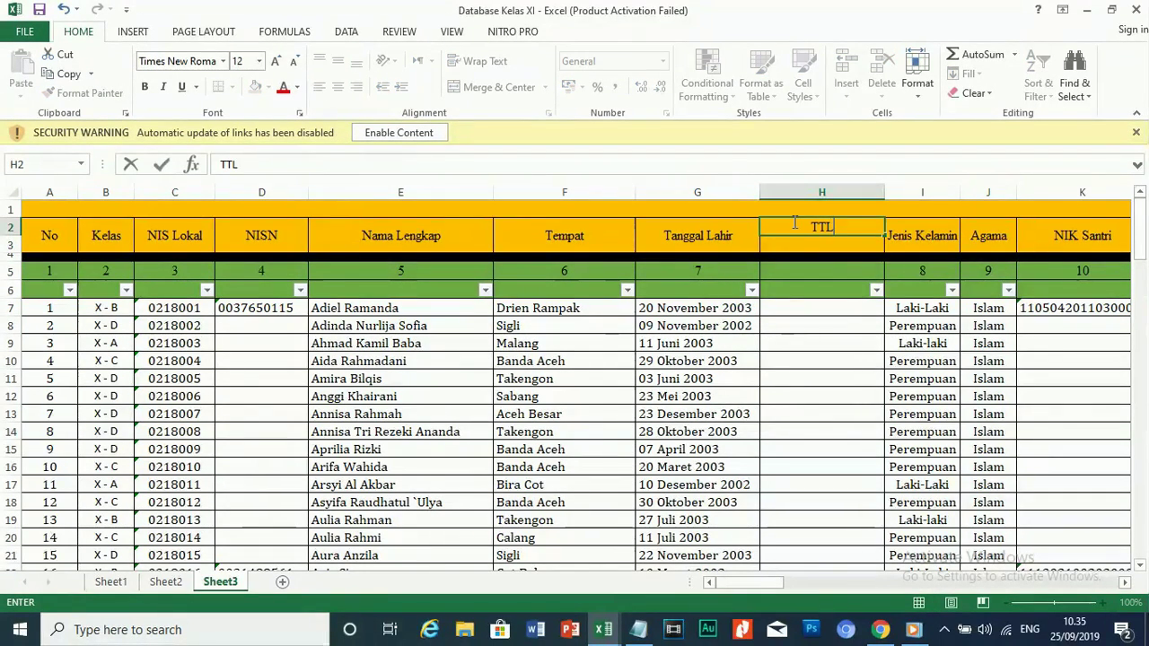
key("Return")
left_click(812, 315)
left_click(804, 359)
left_click(805, 395)
left_click(709, 327)
left_click(806, 309)
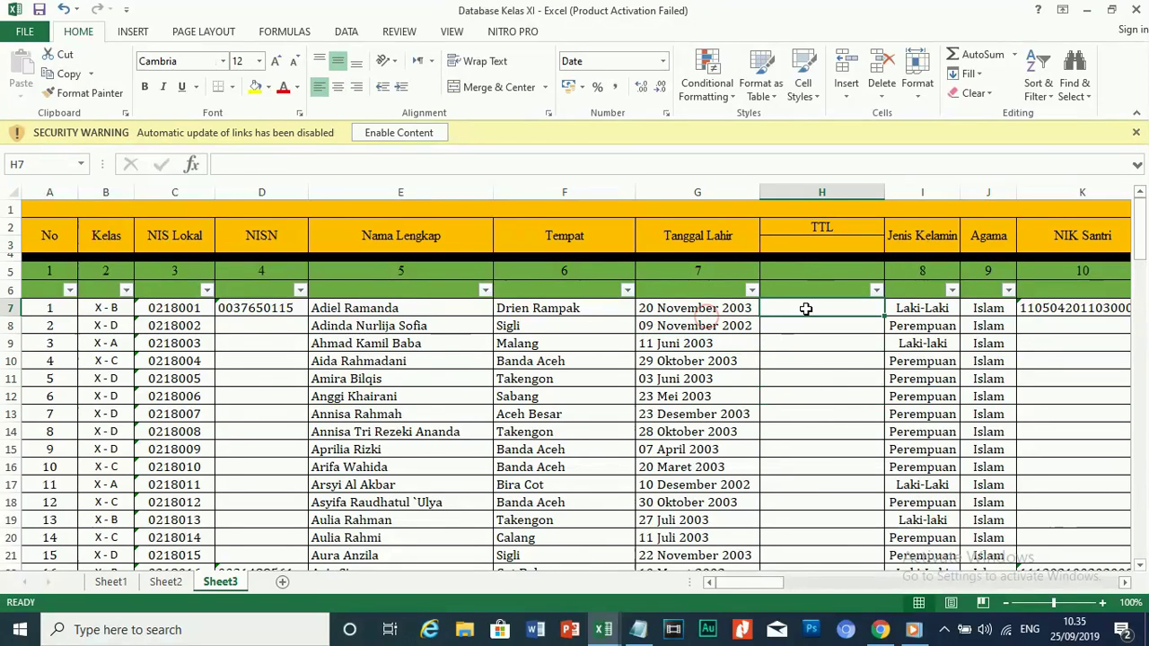
Enter =TEXT(G7;"YYYY-MM-DD") in H7 to convert the first birth date to 2003-11-20.
type("=")
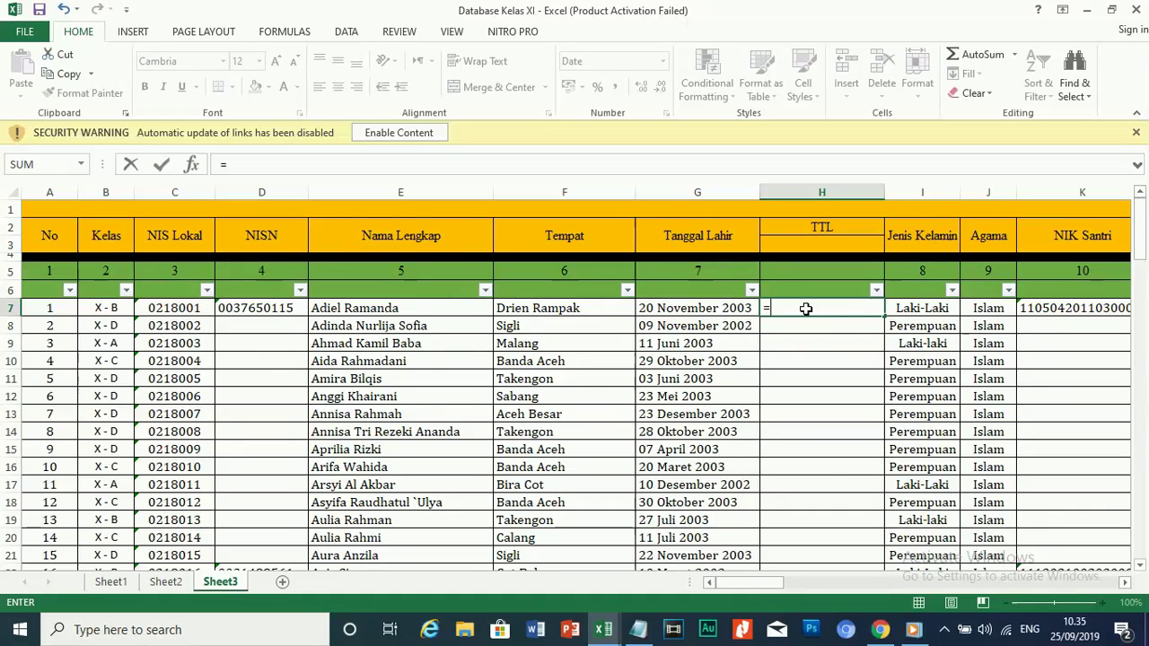
type("T")
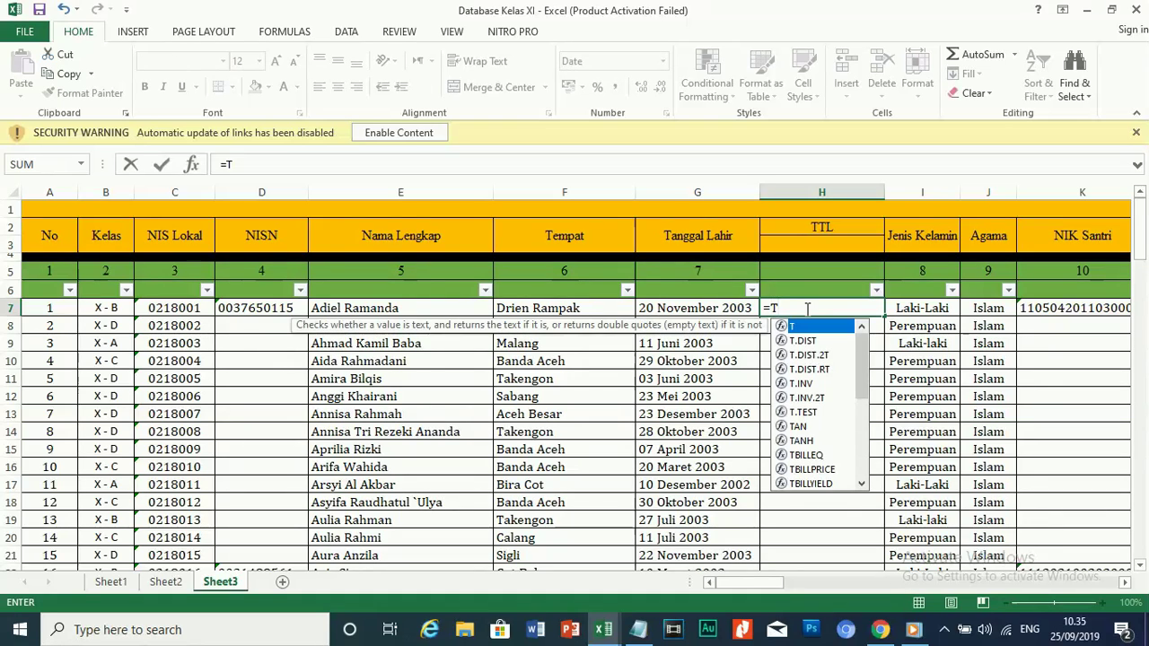
type("E")
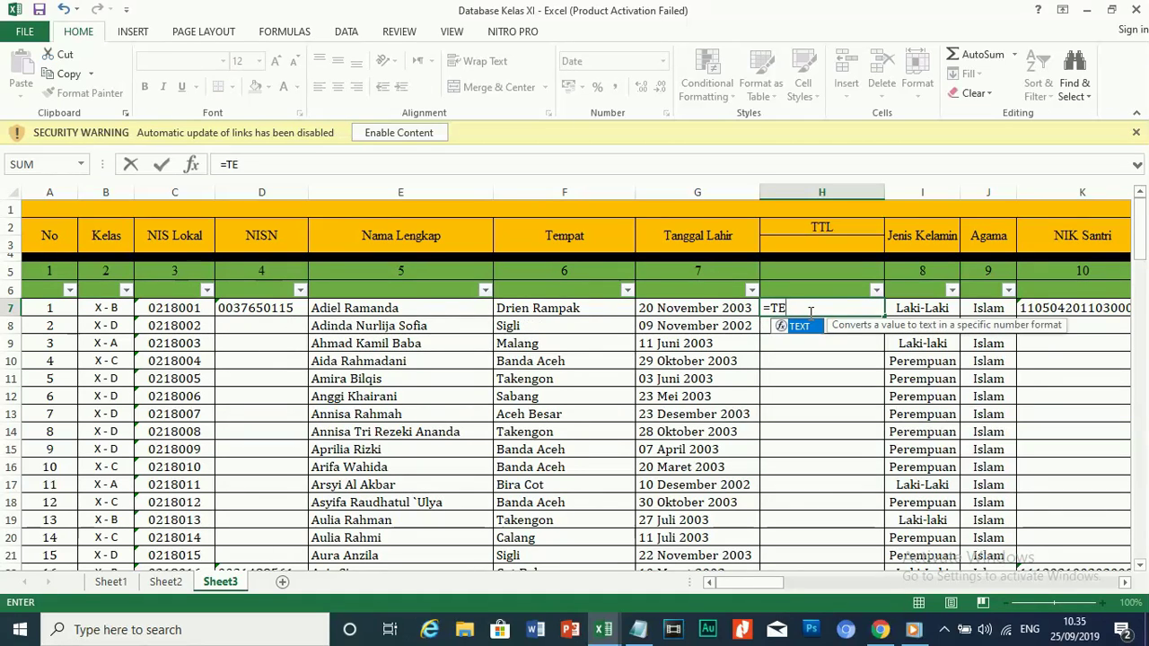
double_click(806, 327)
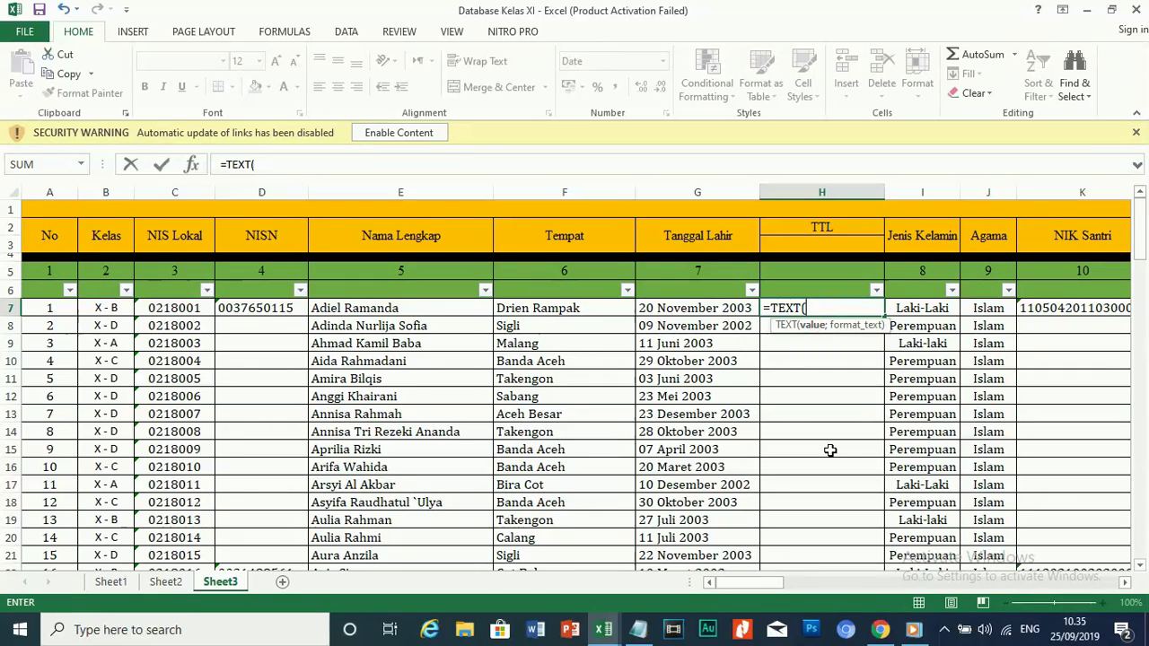
left_click(710, 309)
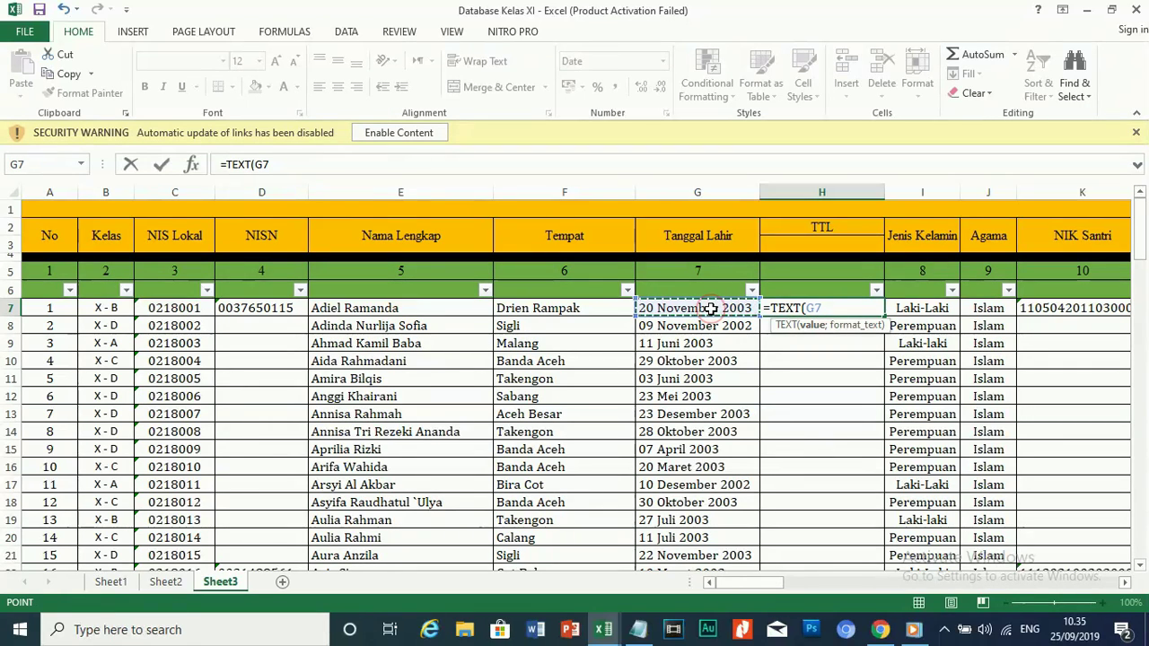
type(";")
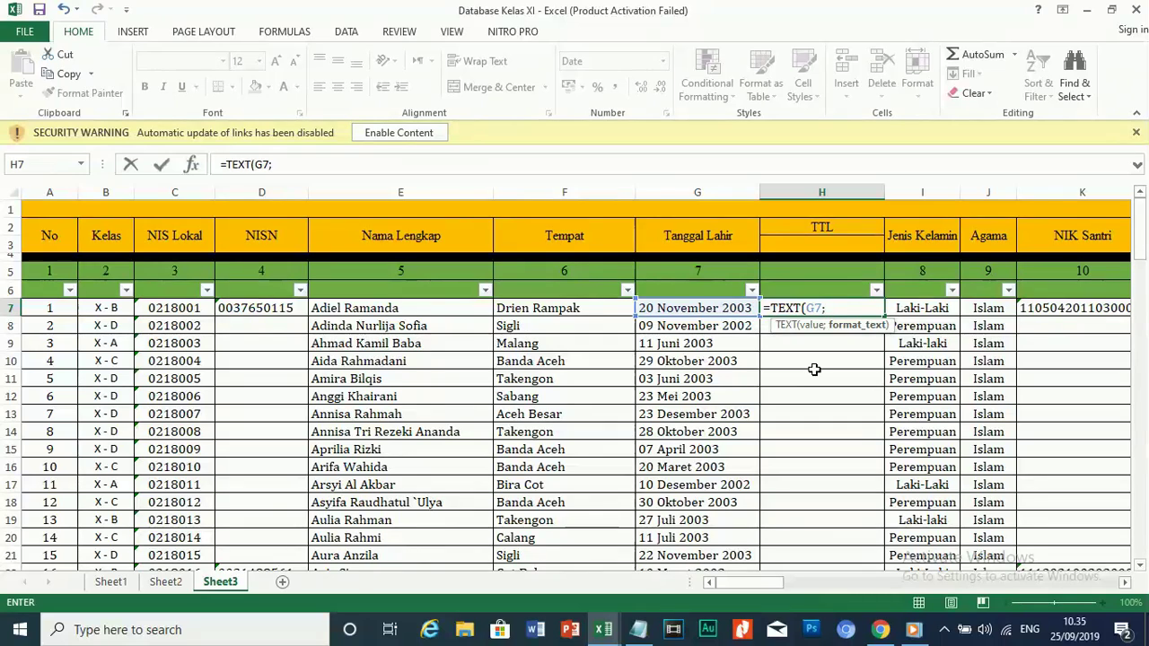
type("\"")
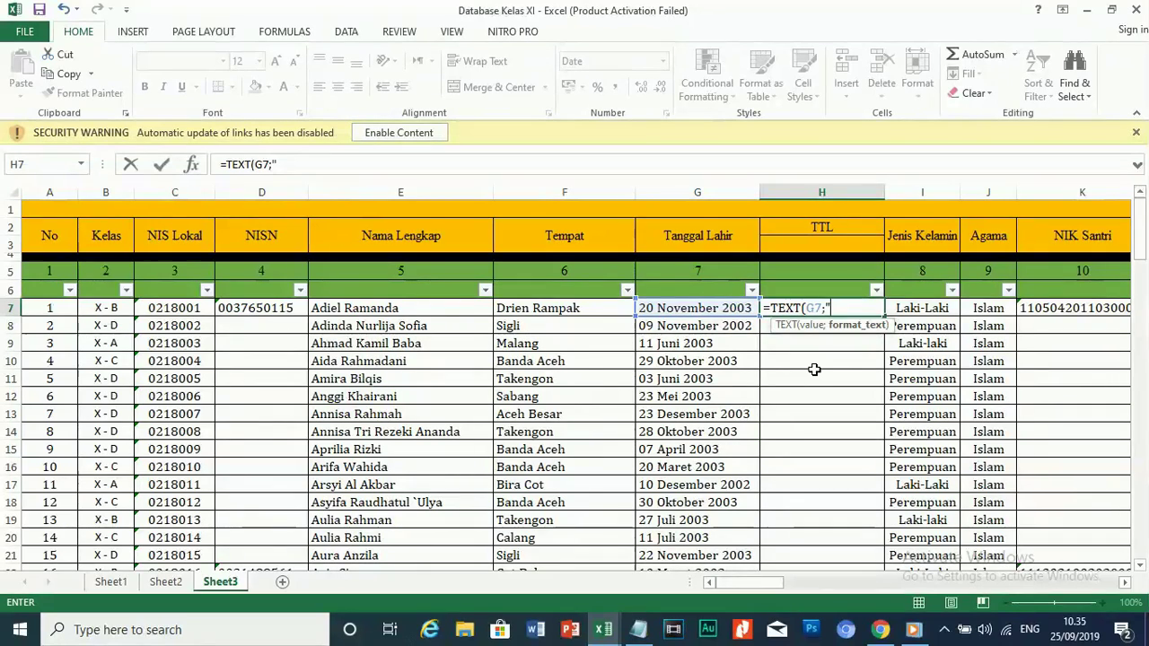
type("YYYY-")
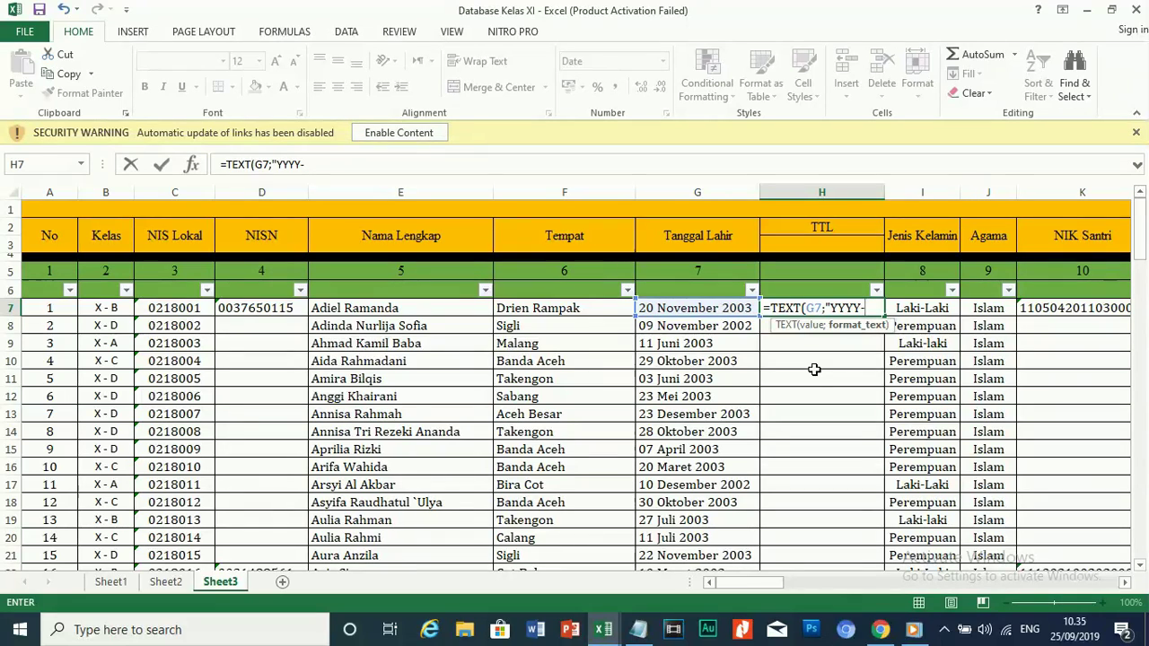
type("MM-")
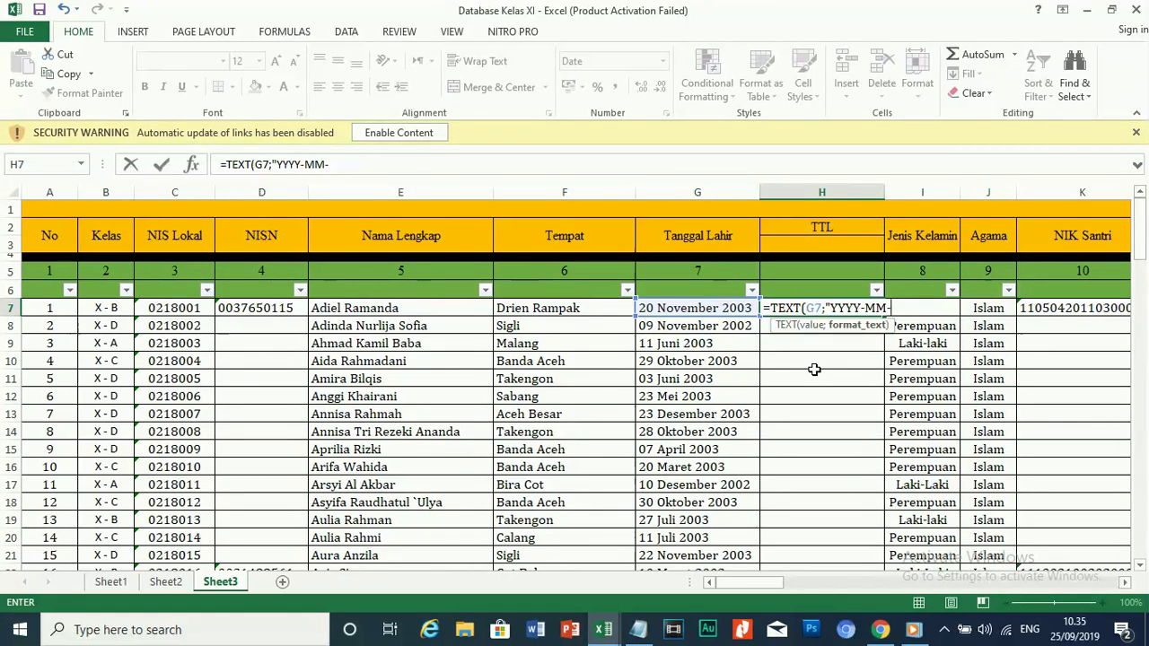
type("DD")
type("\"")
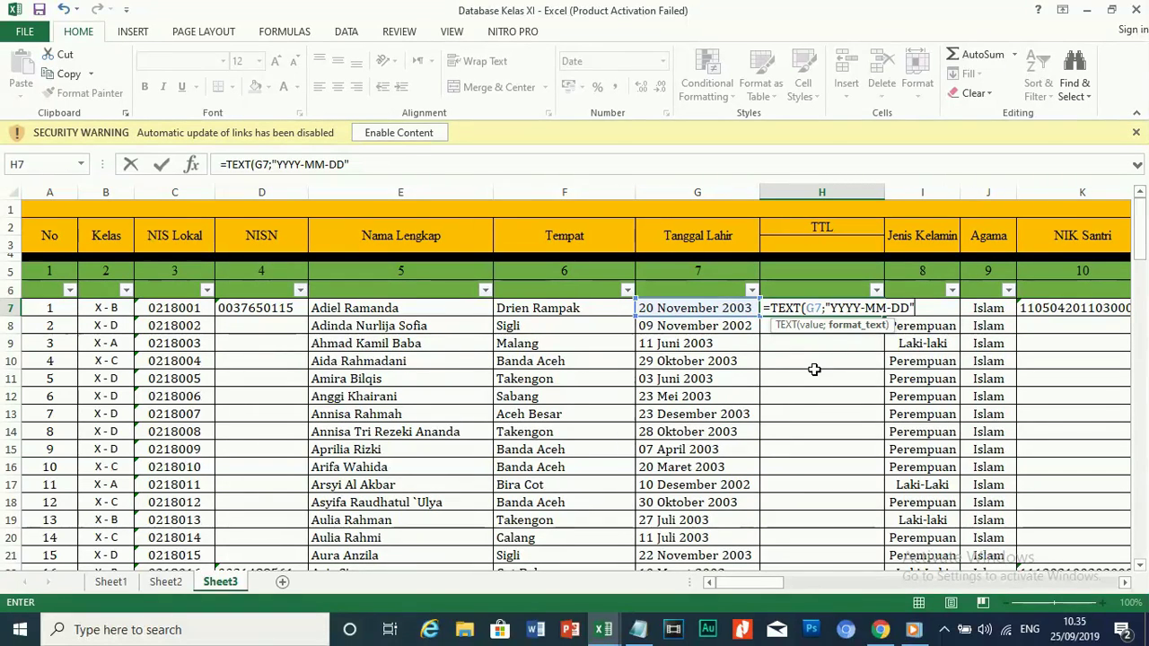
type(")")
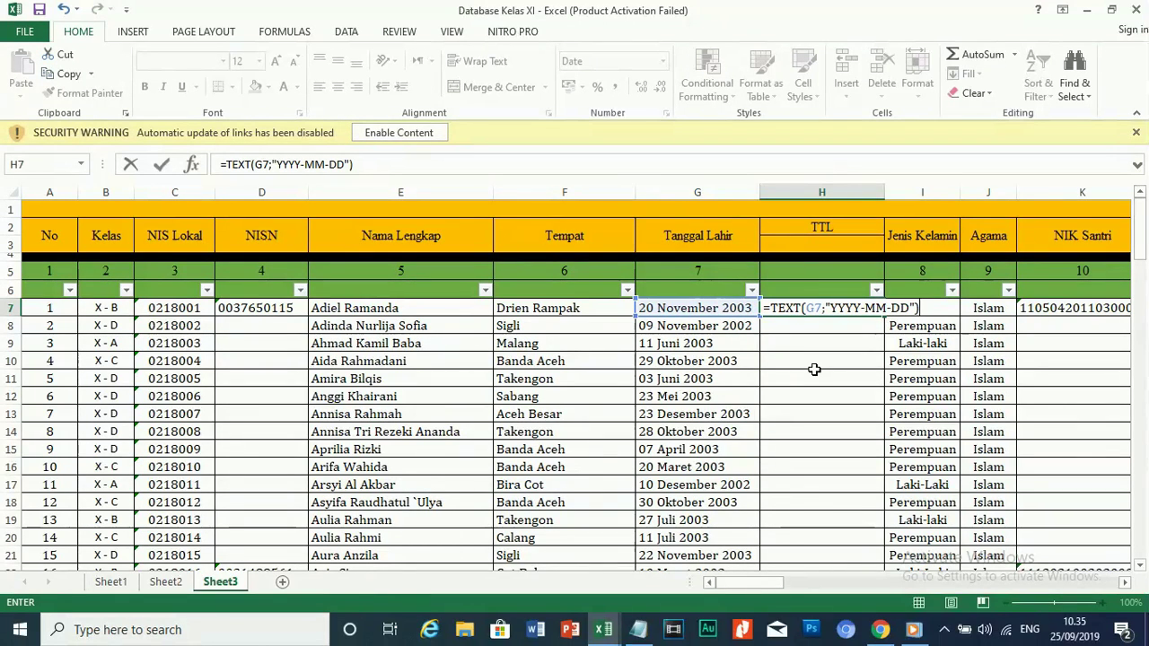
key("Return")
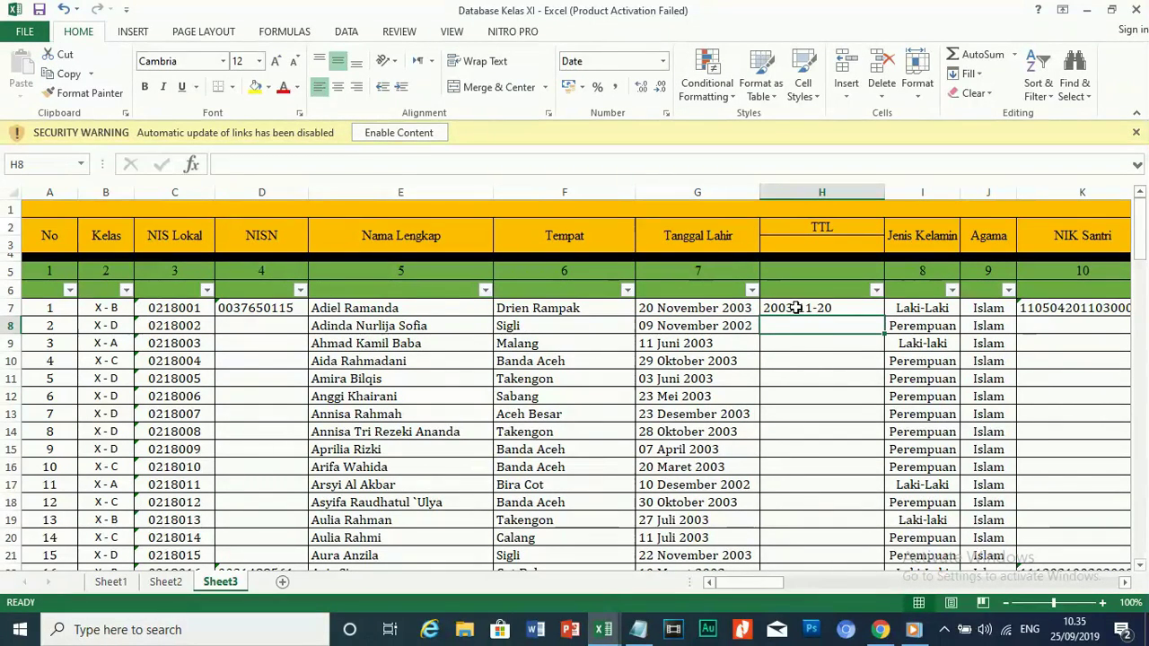
Fill H7's TEXT formula down the TTL column to every student row.
left_click(797, 308)
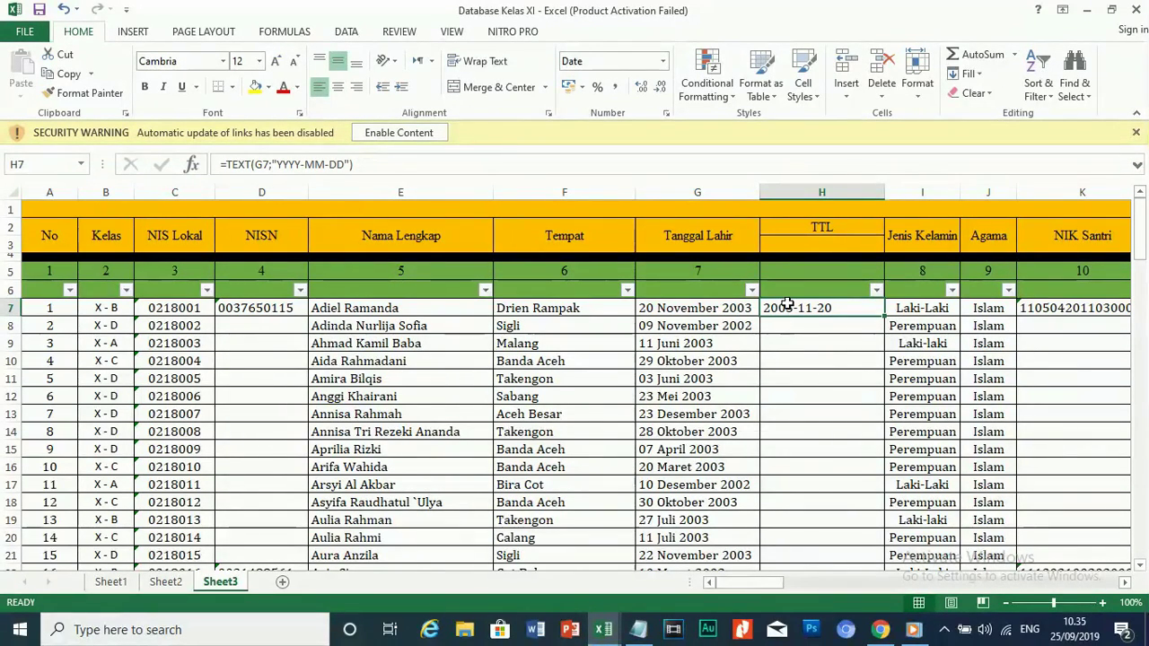
left_click(852, 343)
left_click(846, 303)
mouse_move(882, 314)
left_mouse_down()
mouse_move(910, 596)
mouse_move(901, 503)
left_mouse_up()
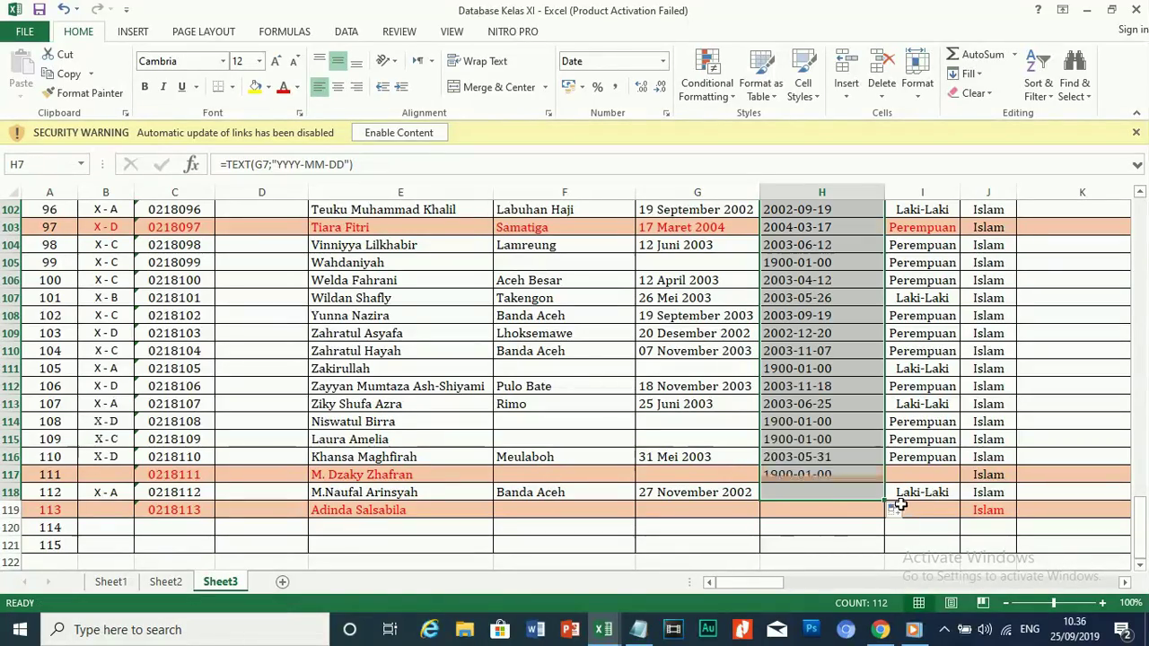
Check the copied date formulas in H7 and H9 at the top of the TTL column.
scroll(875, 476, "up", 4)
scroll(874, 477, "up", 8)
scroll(874, 477, "up", 9)
scroll(874, 476, "up", 10)
scroll(874, 477, "up", 4)
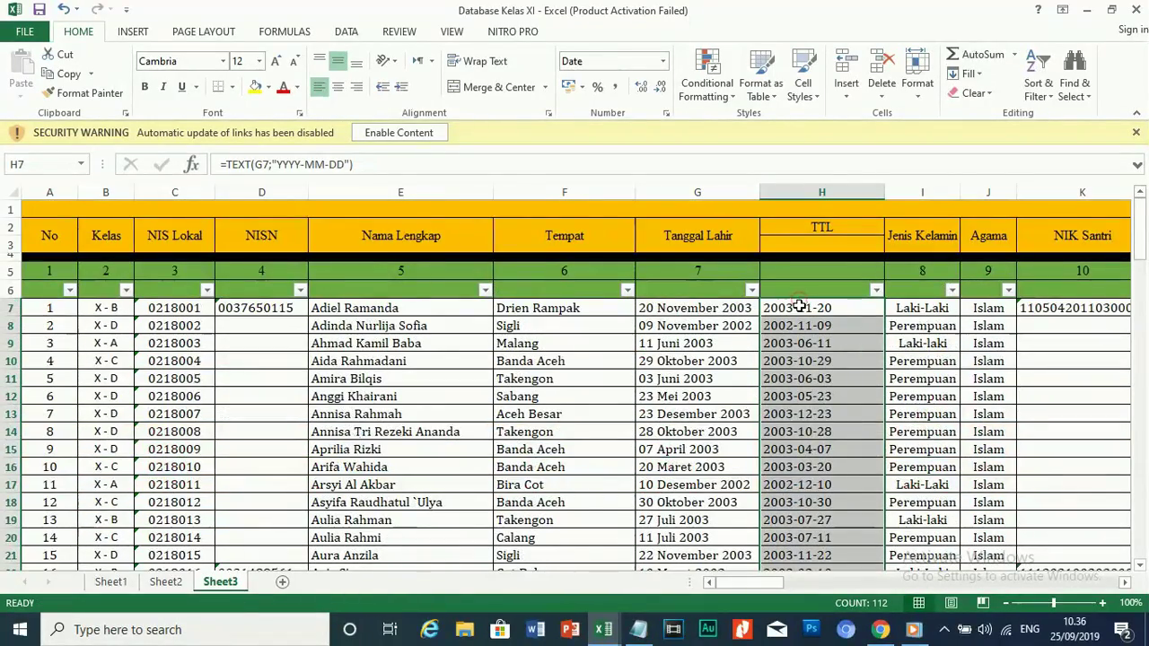
left_click(847, 191)
scroll(821, 360, "down", 6)
scroll(821, 368, "down", 3)
scroll(820, 377, "up", 10)
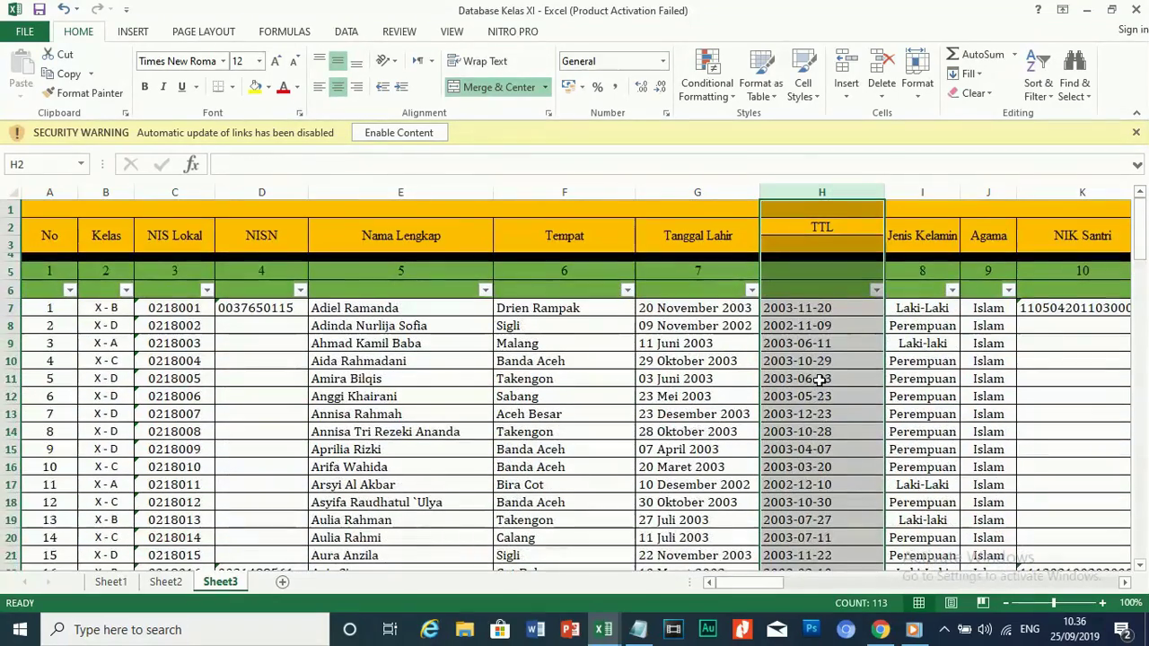
left_click(797, 307)
left_click(816, 339)
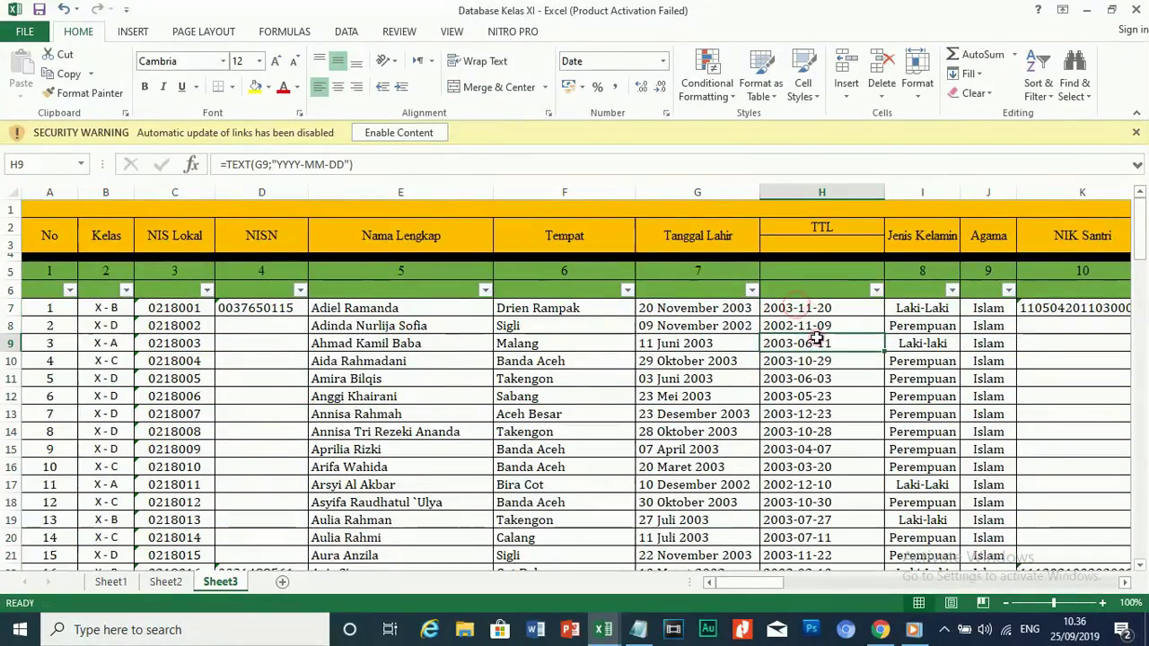
left_click(695, 190)
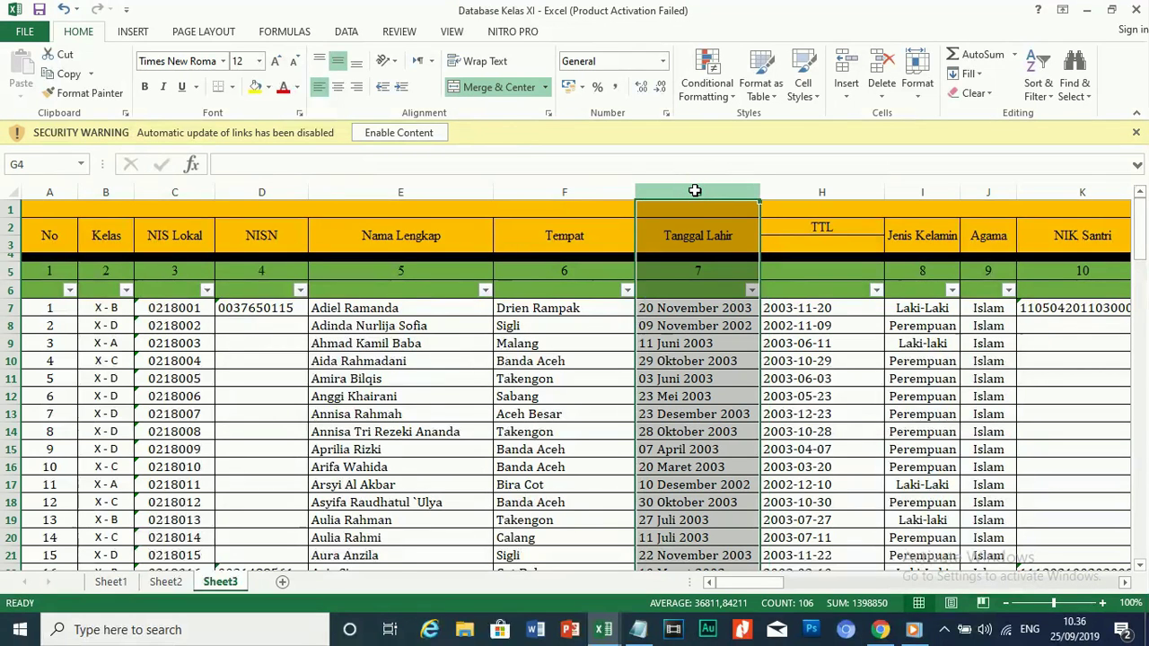
right_click(694, 190)
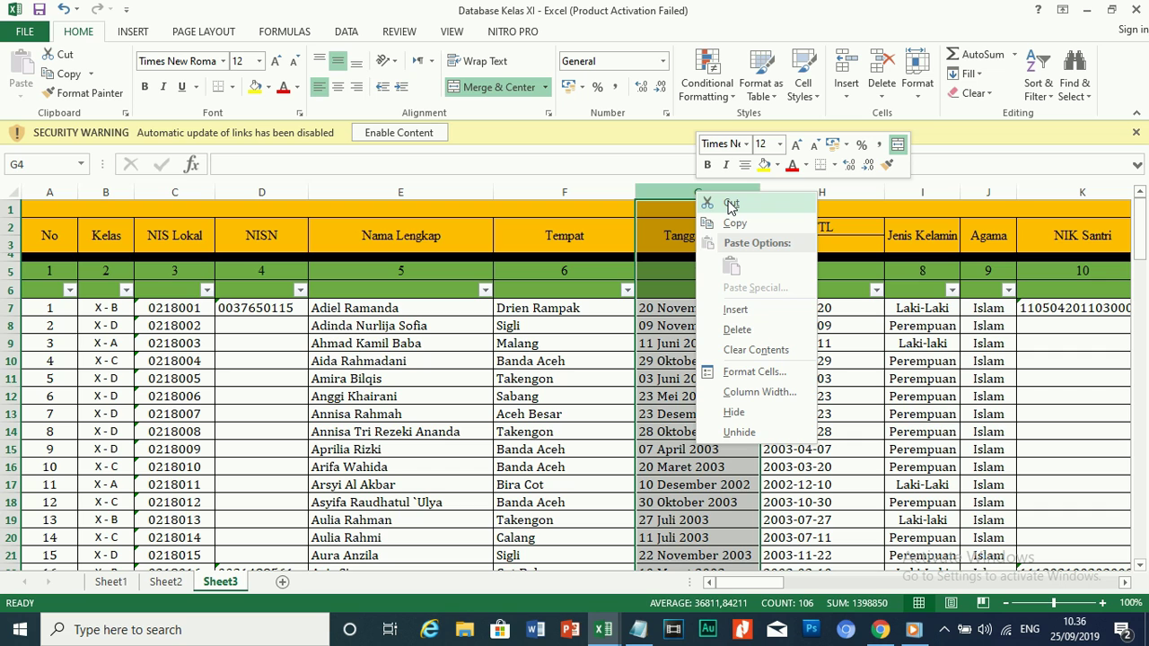
left_click(730, 205)
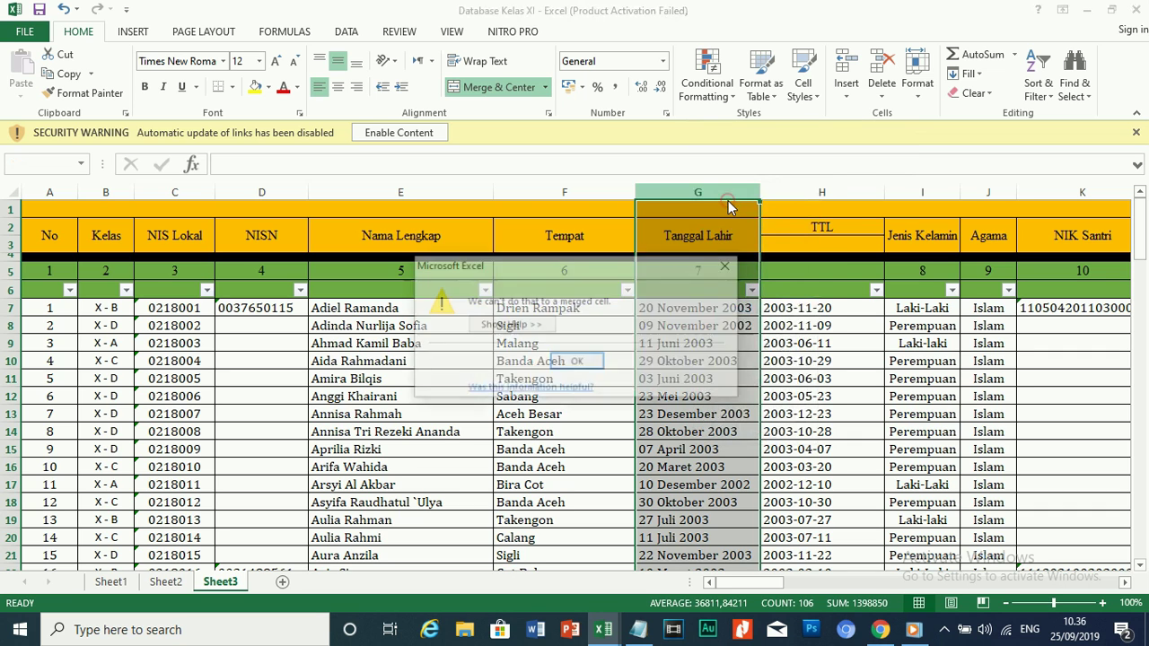
left_click(728, 266)
left_click(799, 379)
left_click(798, 307)
left_click(806, 385)
left_click(804, 307)
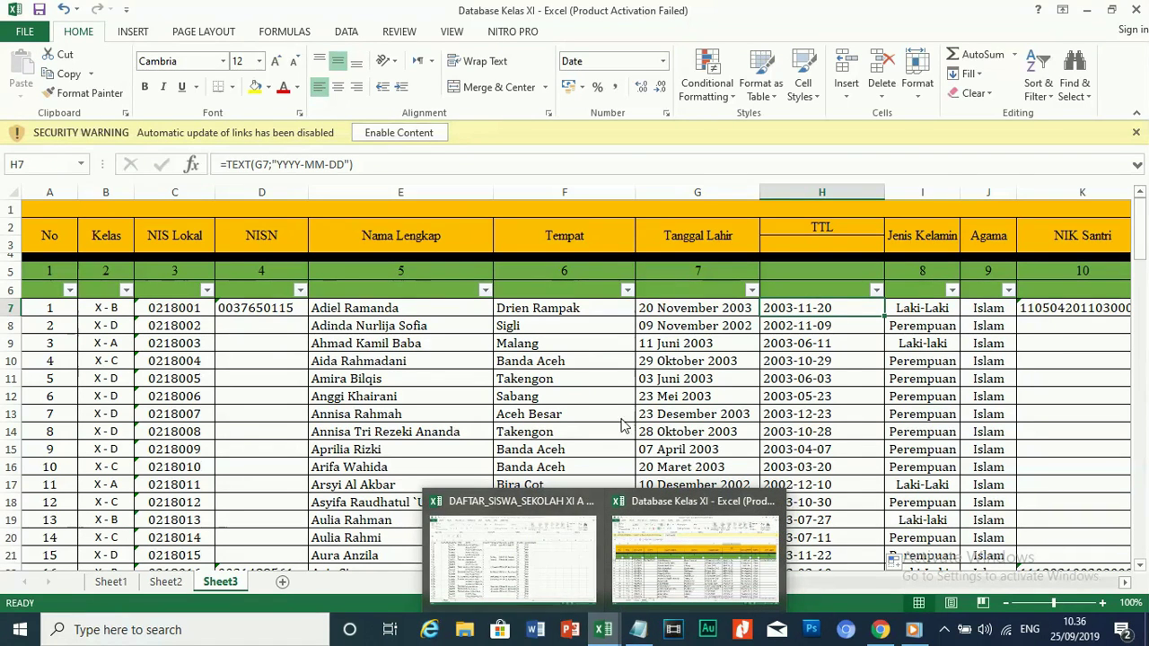
left_click(685, 415)
left_click(485, 378)
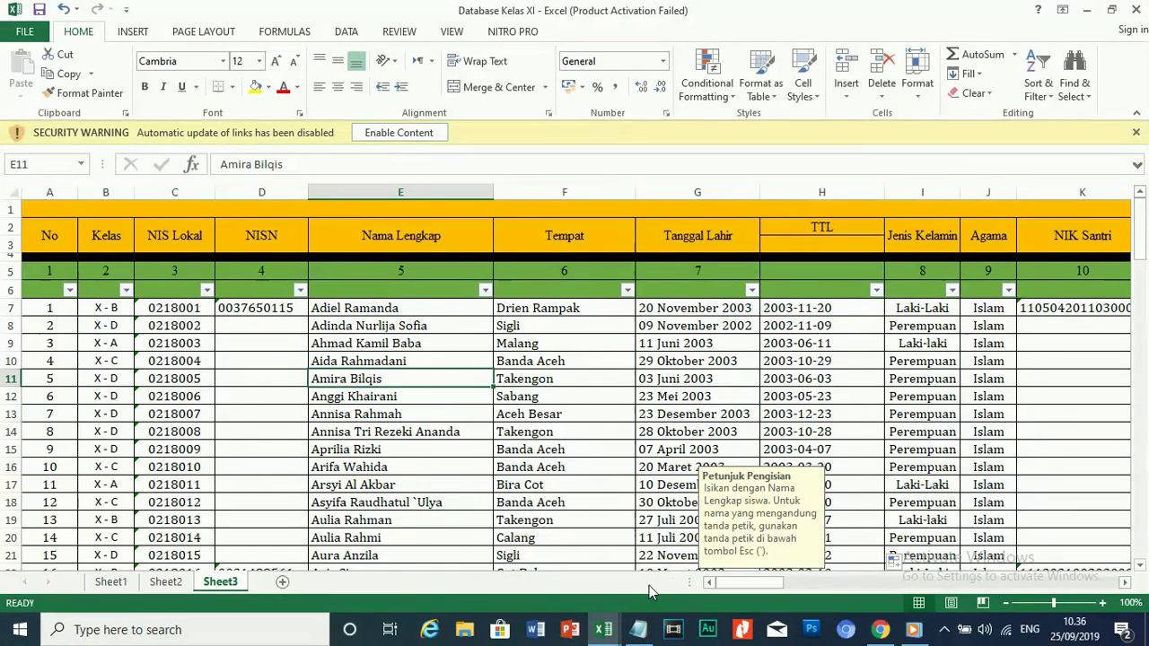
left_click(819, 363)
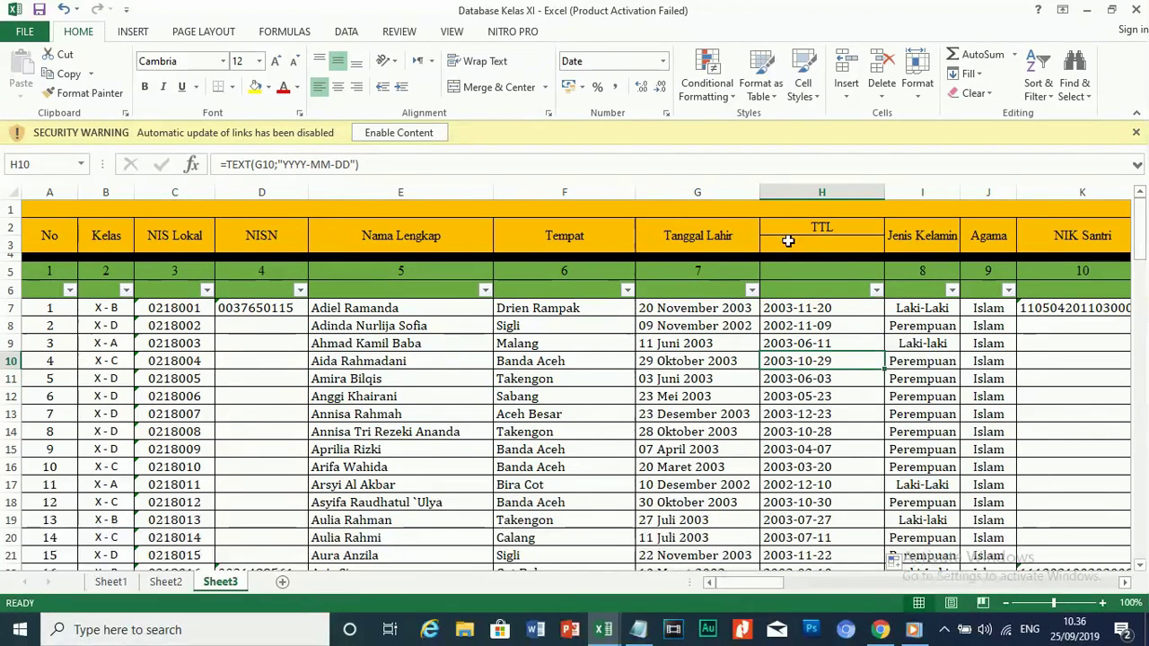
left_click(908, 194)
right_click(909, 194)
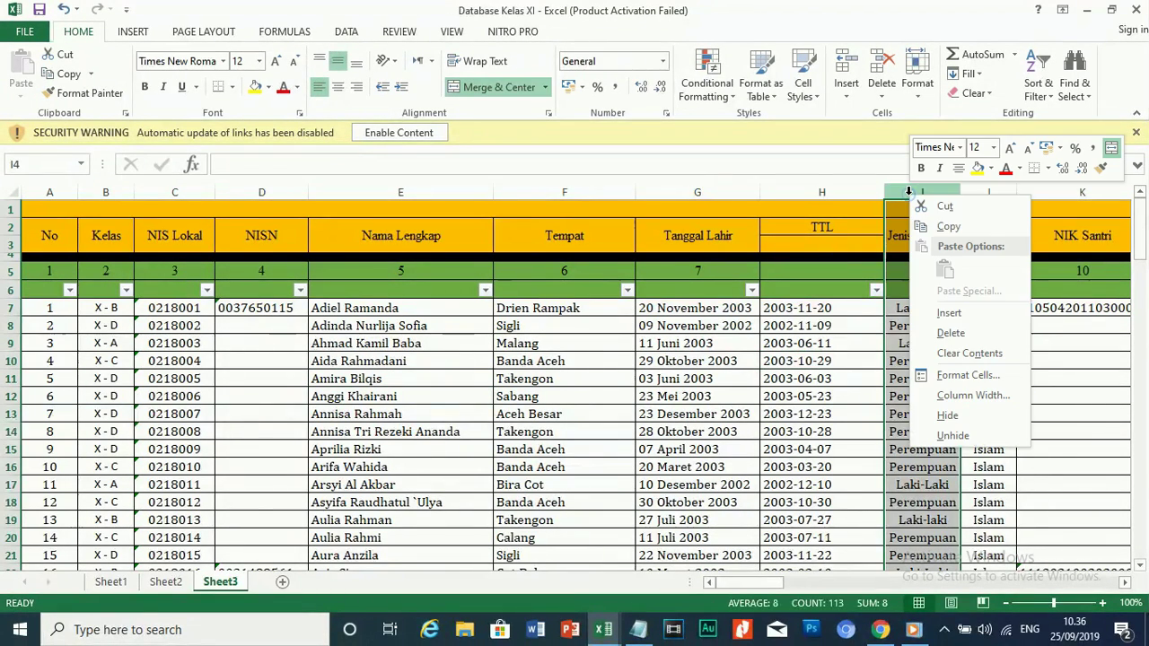
Insert a new column I before Jenis Kelamin and head it 'alamat'.
key("Escape")
key("ctrl+plus")
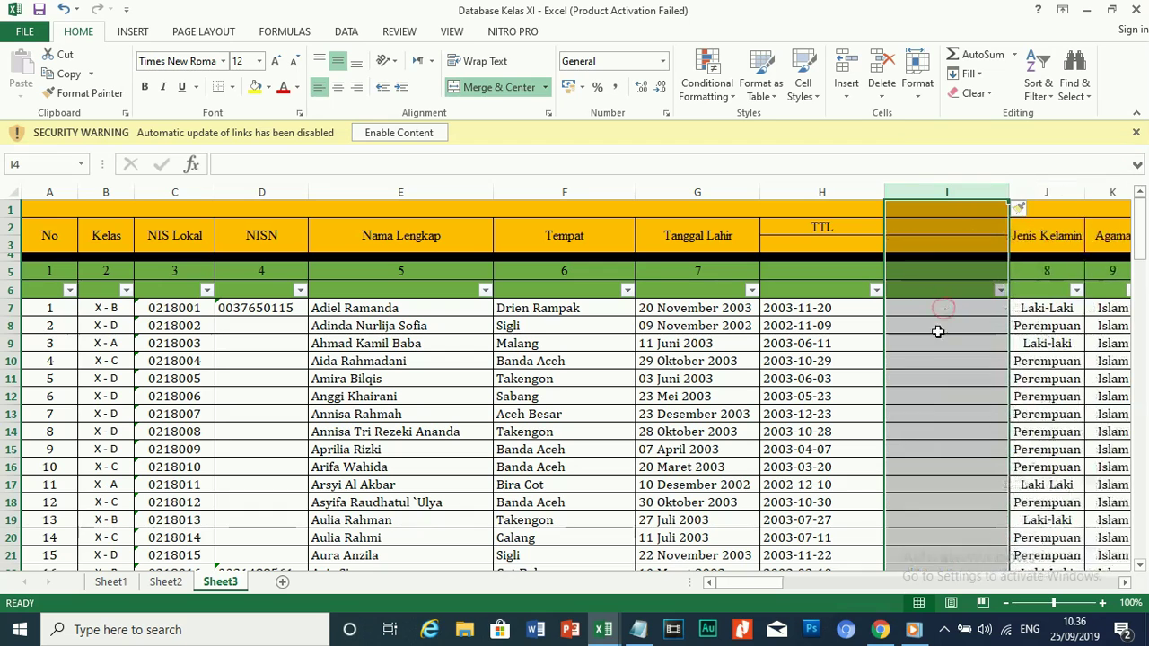
left_click(925, 309)
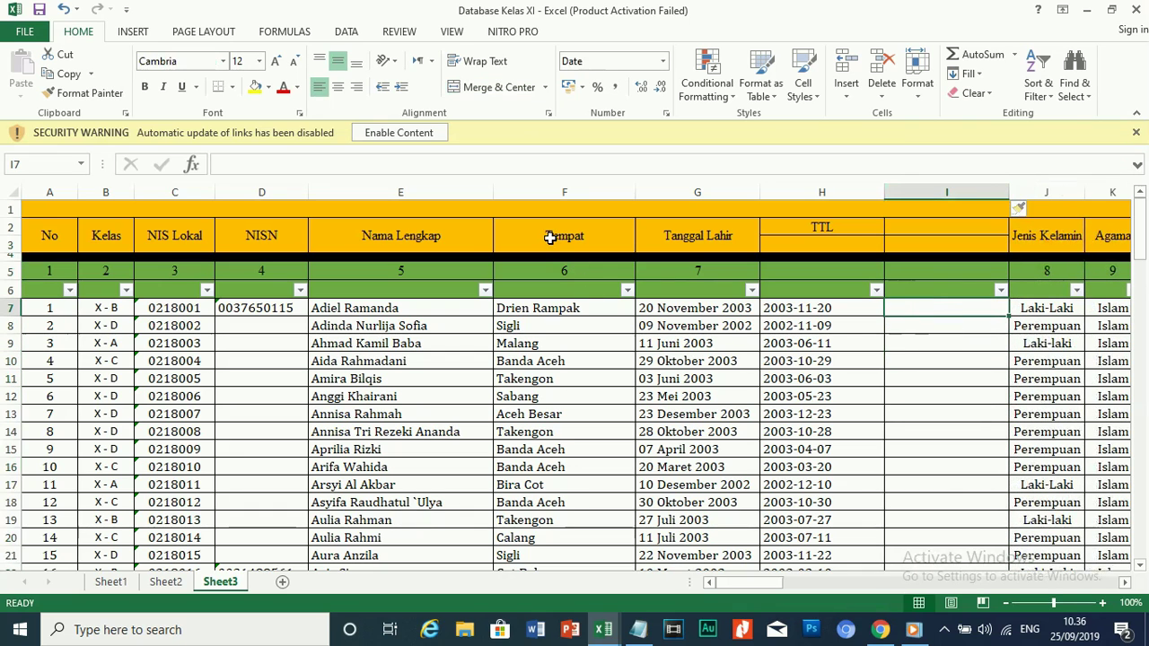
left_click(916, 224)
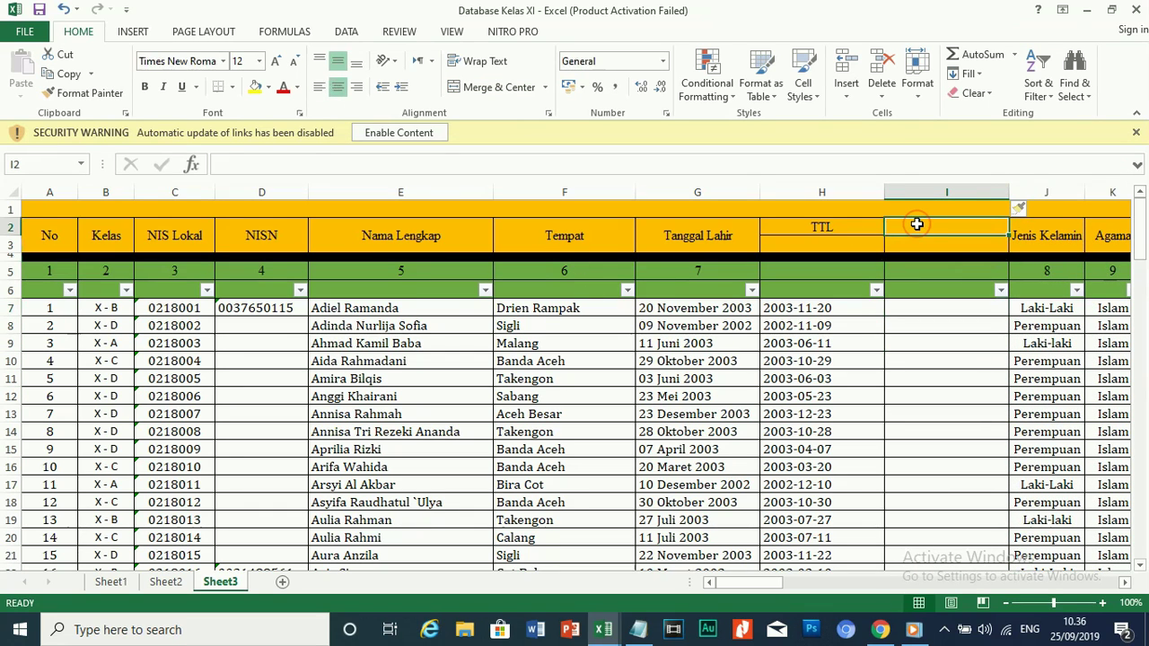
type("alamat")
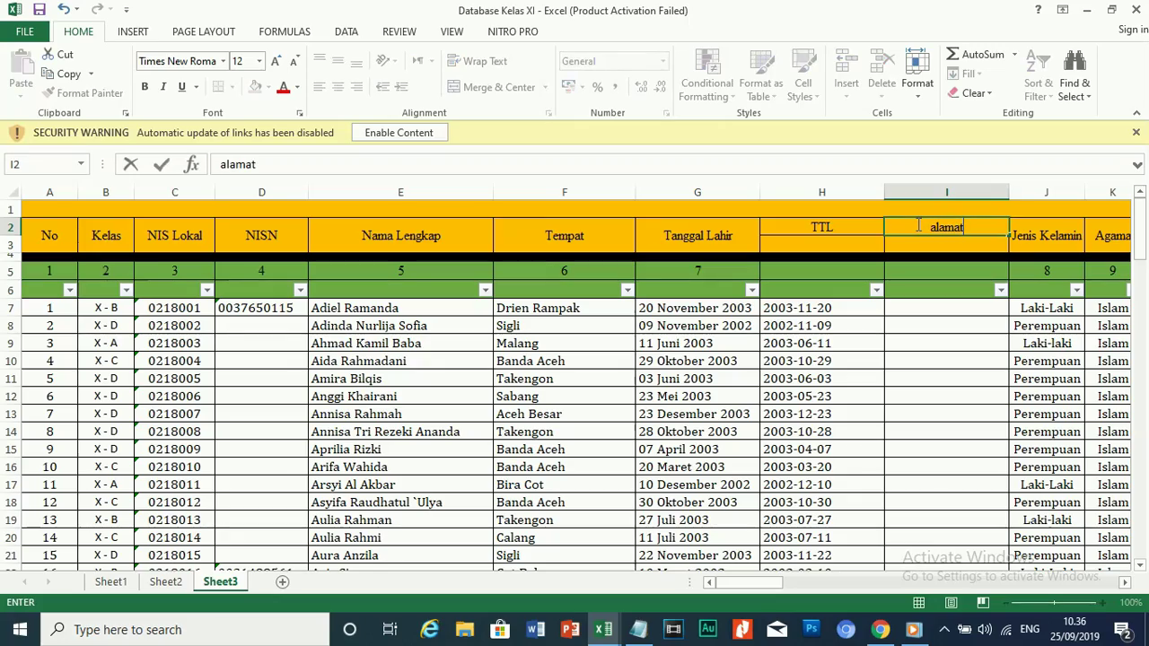
key("Return")
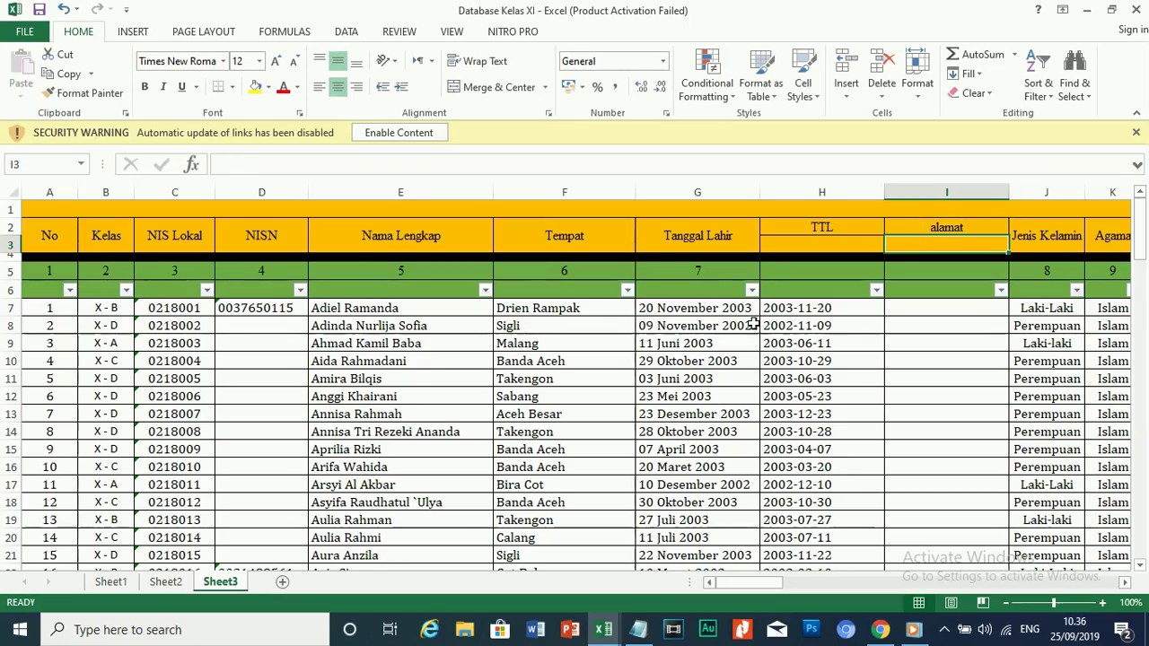
left_click_drag(582, 308, 636, 555)
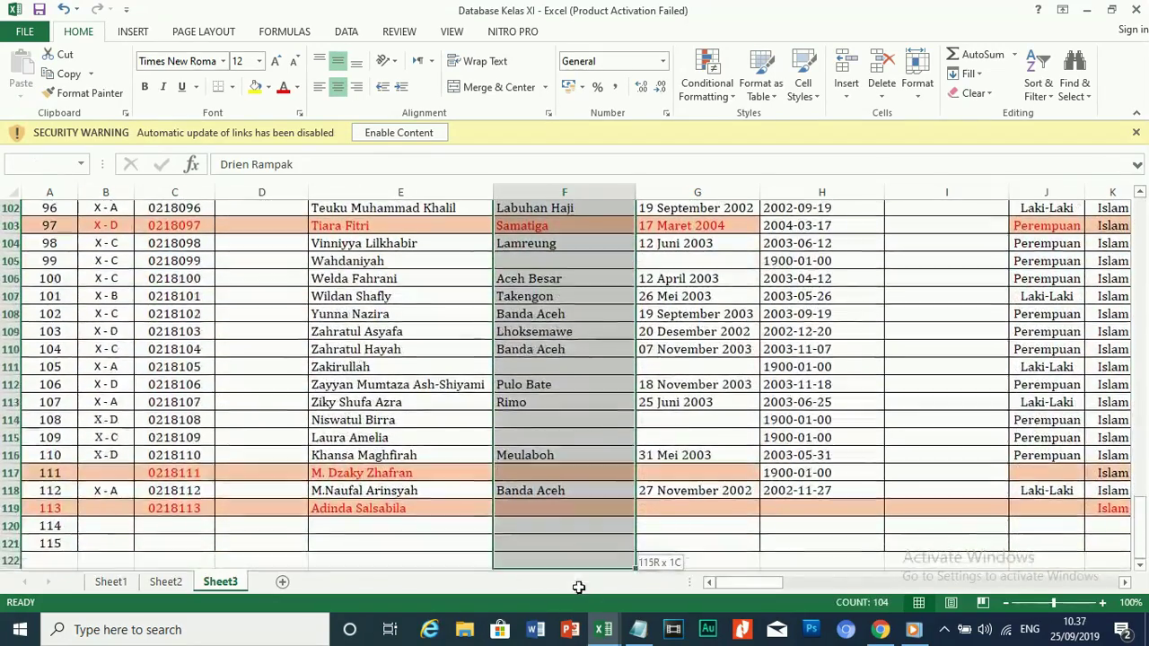
Copy the Tempat values F7:F118 into the alamat column starting at I7.
left_click_drag(575, 639, 590, 469)
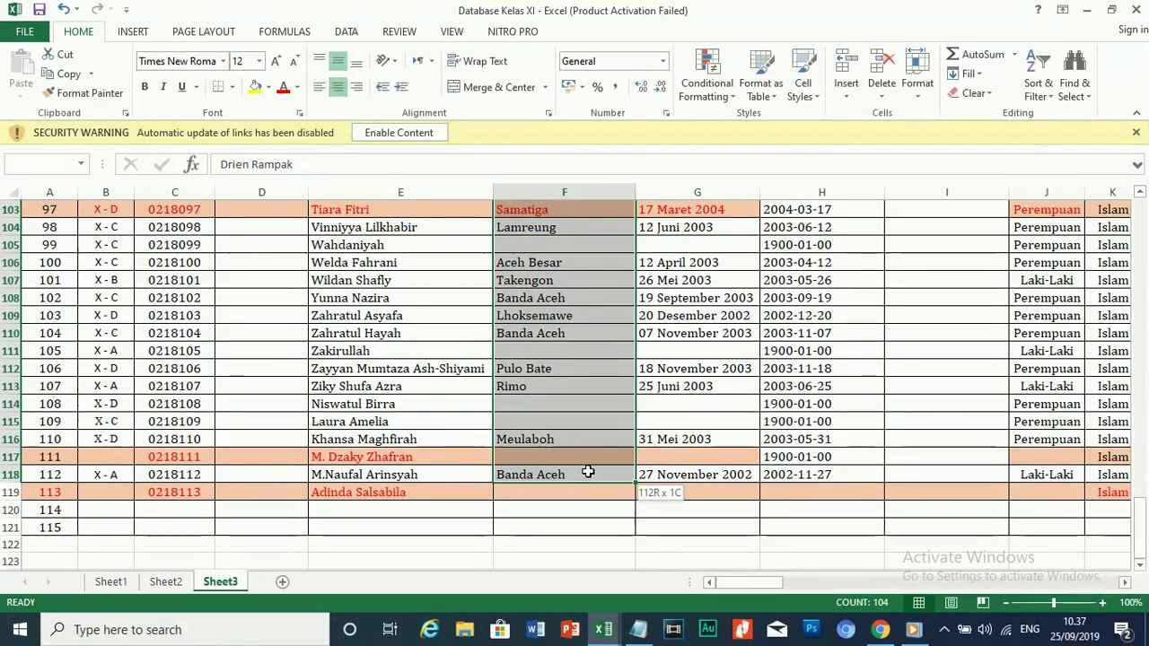
right_click(575, 389)
left_click(615, 86)
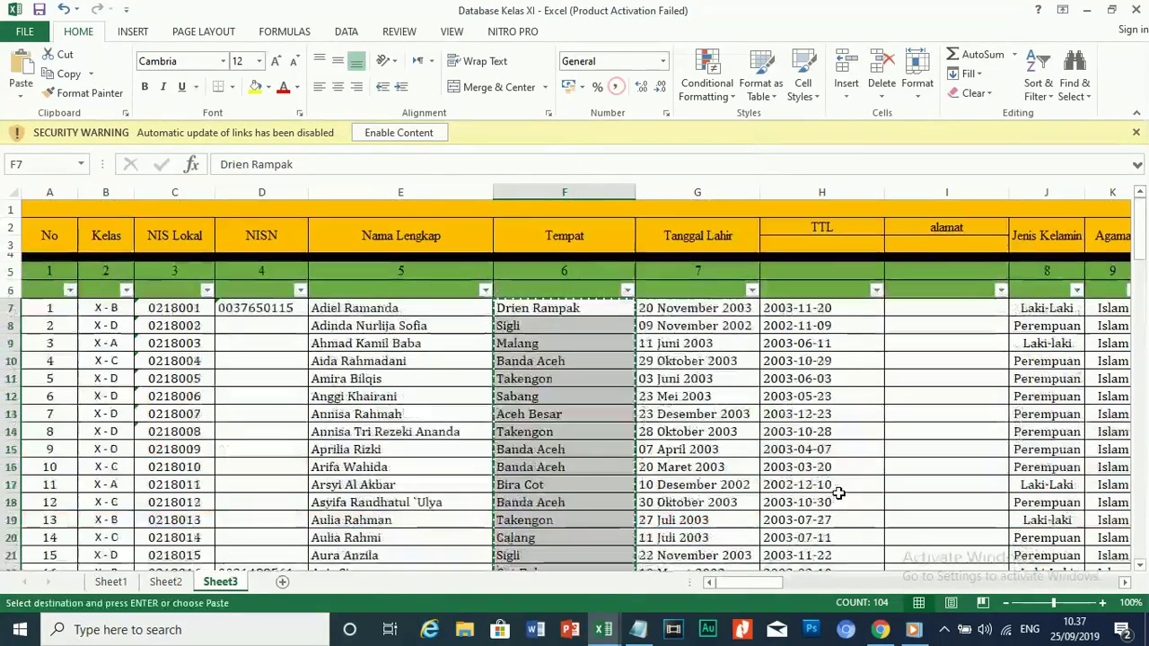
left_click(936, 305)
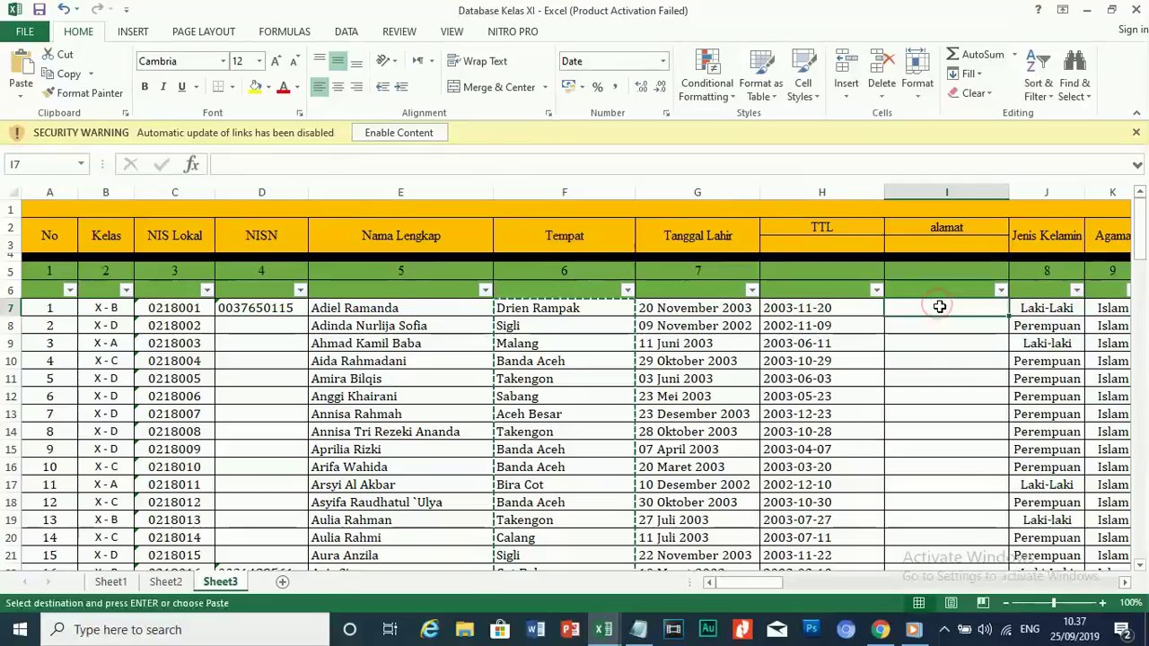
right_click(936, 305)
left_click(978, 348)
Check the first birth date's stored value, then show Sheet1's DATA SANTRI ALIYAH 2018 table.
left_click(947, 396)
left_click(813, 343)
left_click(706, 305)
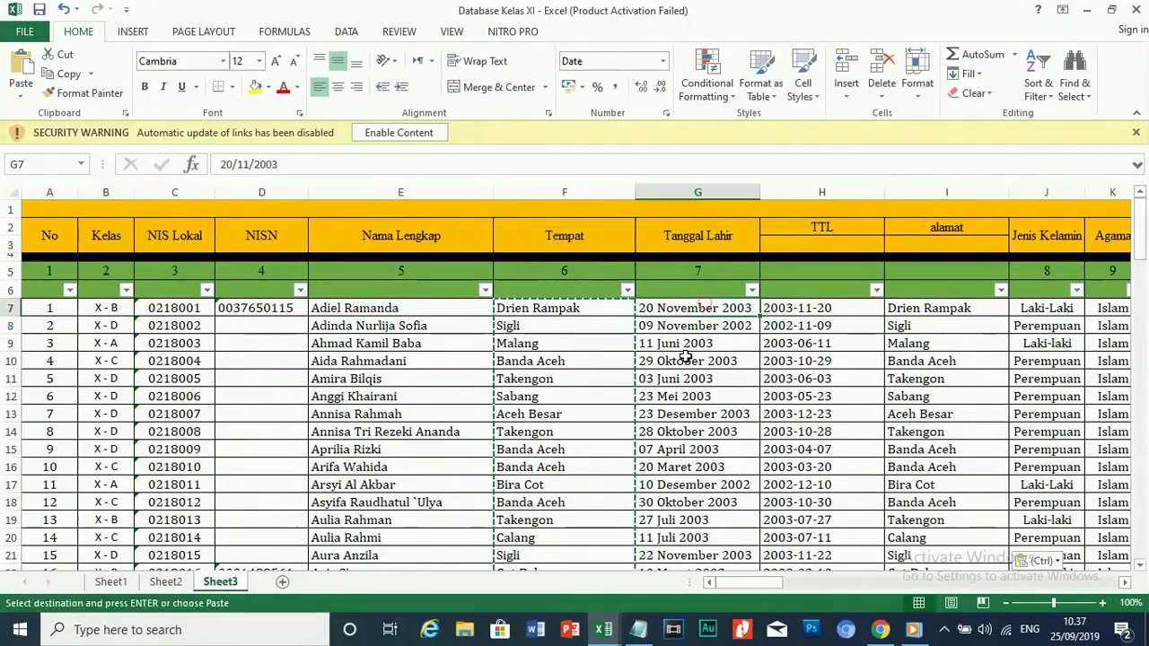
left_click(116, 582)
scroll(687, 511, "up", 1)
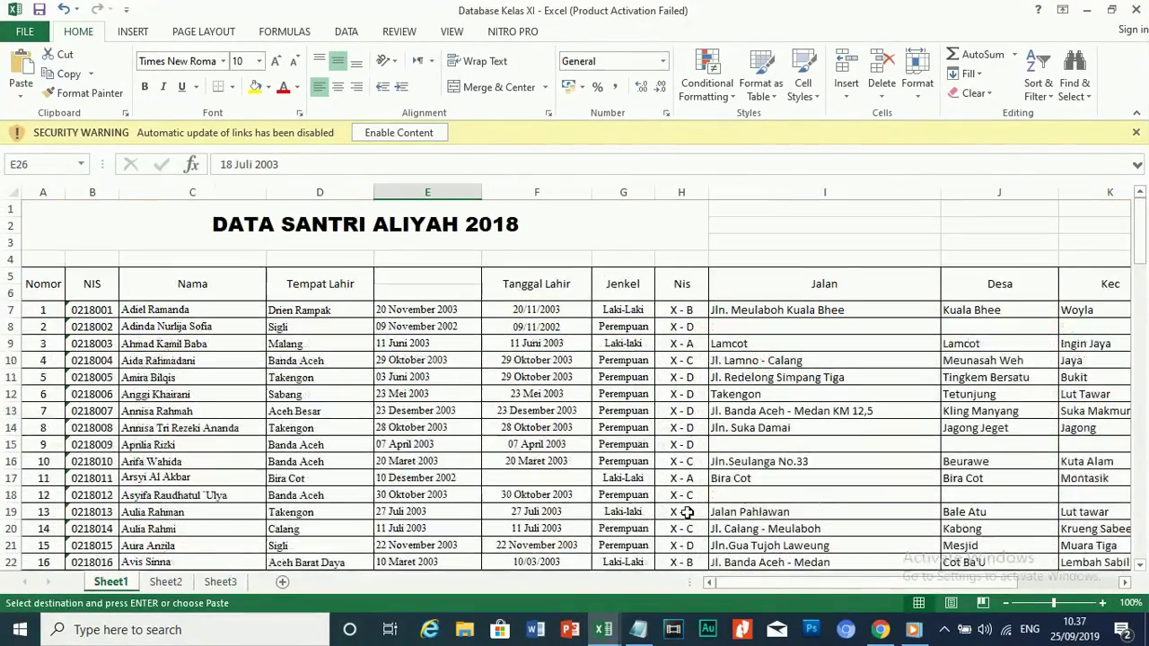
Scroll through Sheet1, then switch back to the Sheet3 student table.
scroll(204, 365, "down", 3)
scroll(214, 374, "up", 3)
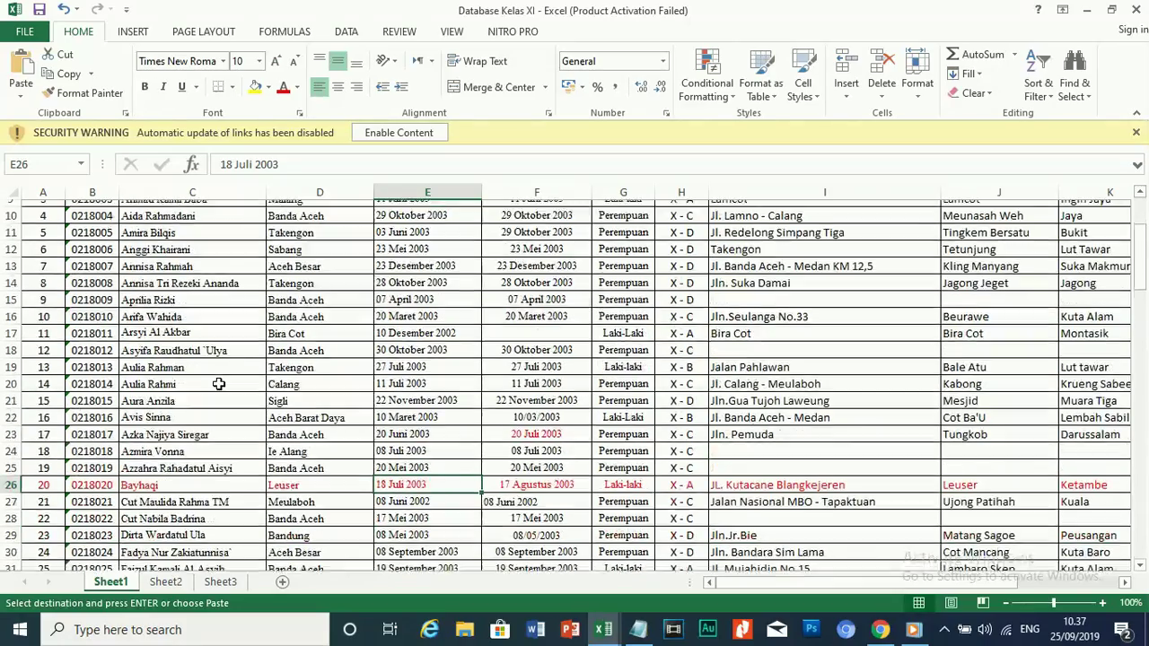
scroll(265, 405, "down", 3)
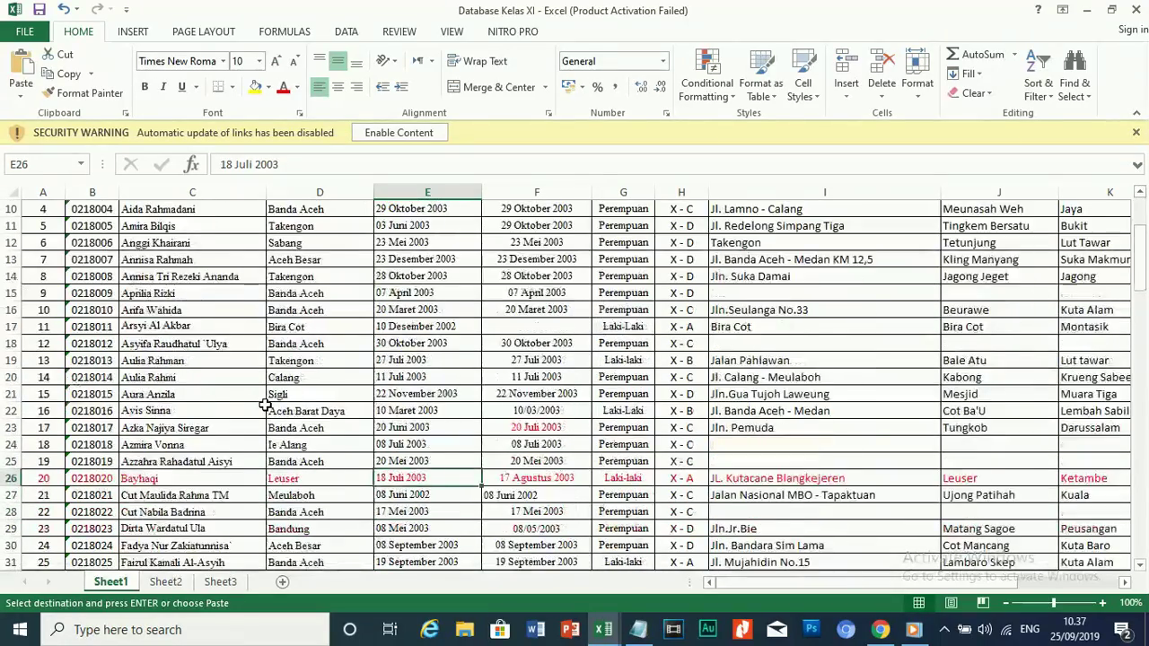
scroll(262, 481, "down", 3)
left_click(220, 583)
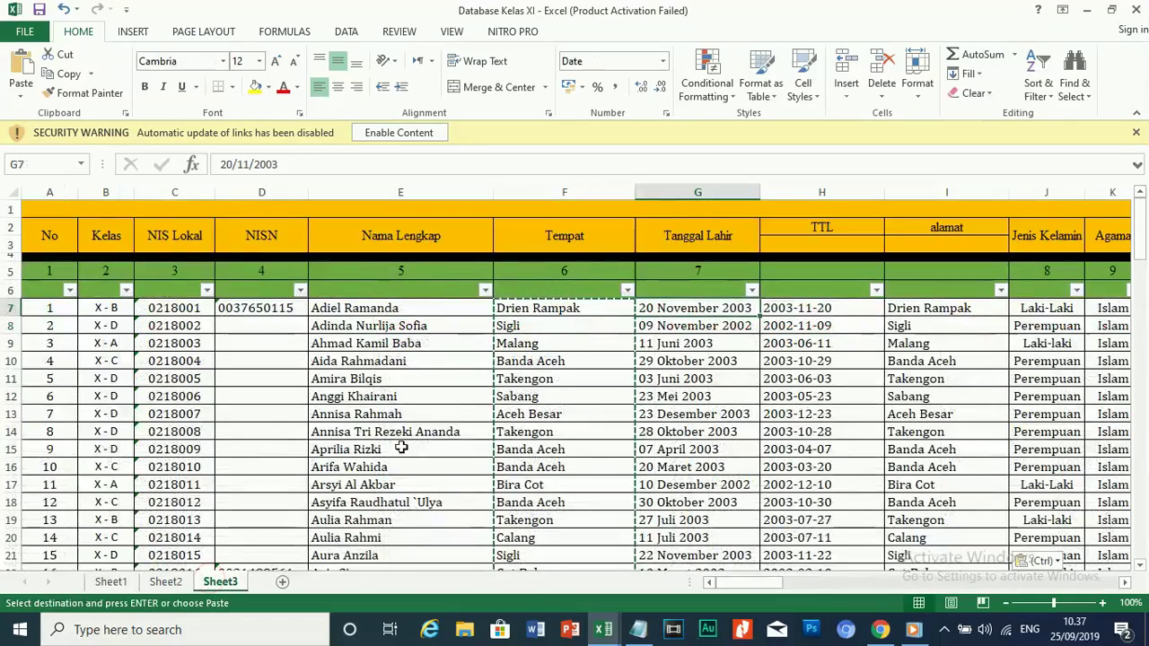
scroll(105, 303, "down", 5)
scroll(146, 432, "down", 7)
scroll(145, 432, "up", 3)
scroll(145, 432, "up", 5)
scroll(146, 432, "up", 4)
Review the Sheet3 student data and select the Tanggal Lahir and Tempat columns.
left_click(254, 376)
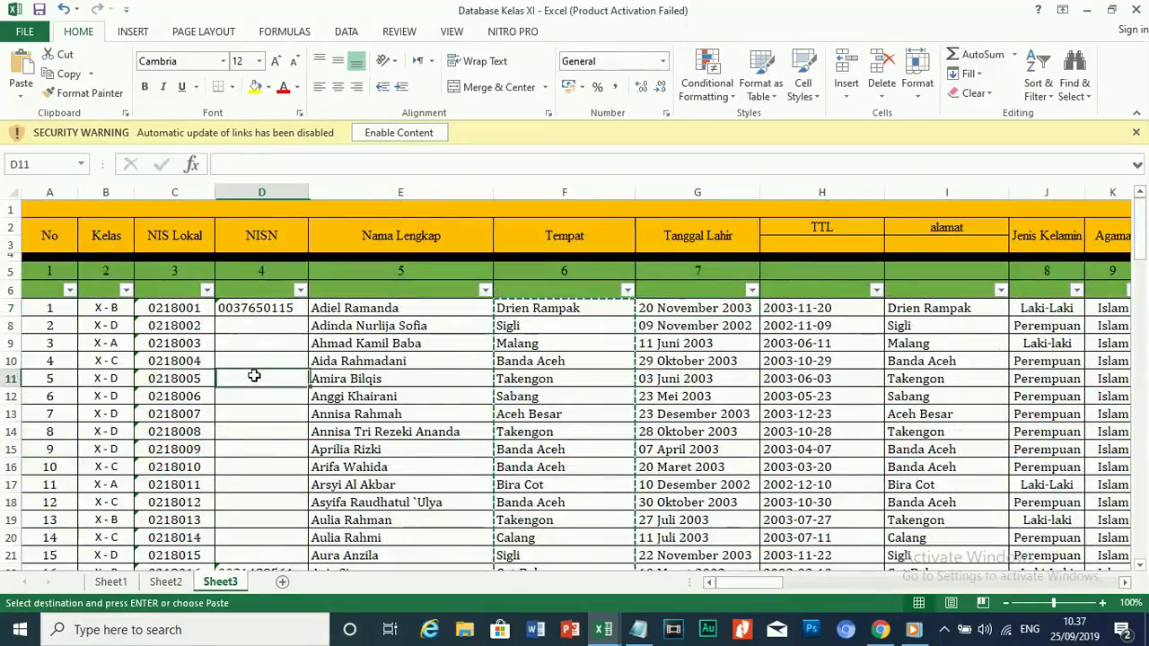
scroll(274, 449, "down", 5)
scroll(273, 451, "down", 8)
scroll(274, 451, "down", 6)
scroll(274, 452, "down", 11)
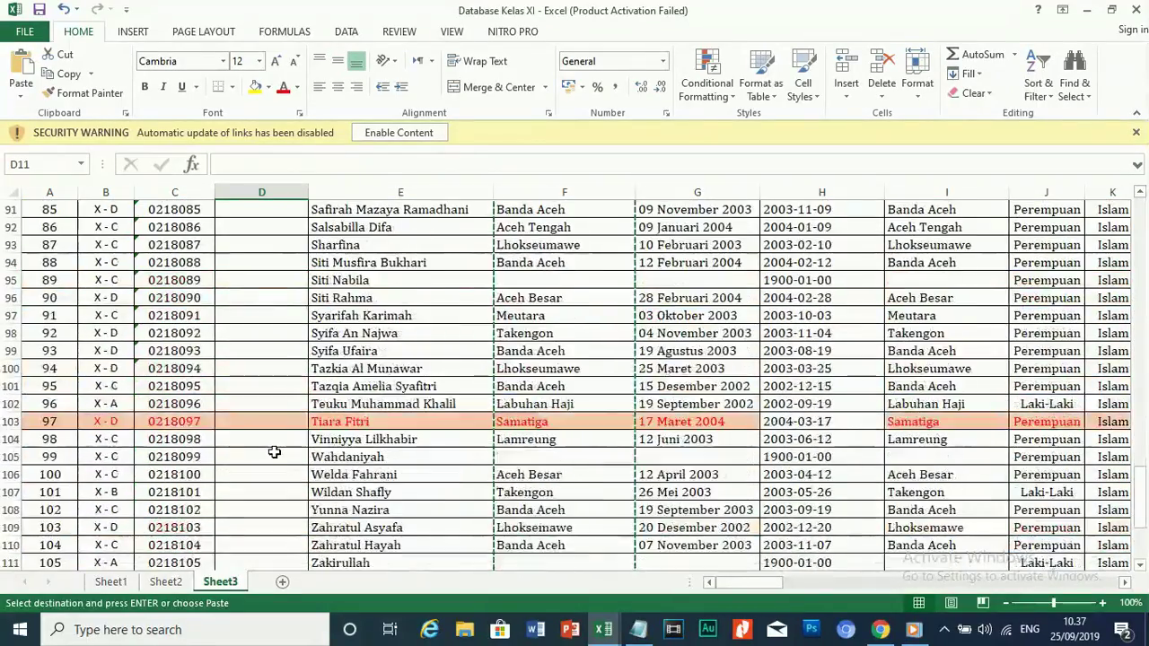
scroll(274, 452, "down", 11)
scroll(275, 452, "up", 4)
scroll(275, 453, "up", 9)
scroll(277, 455, "up", 7)
scroll(276, 455, "up", 8)
scroll(277, 457, "up", 7)
scroll(277, 457, "up", 6)
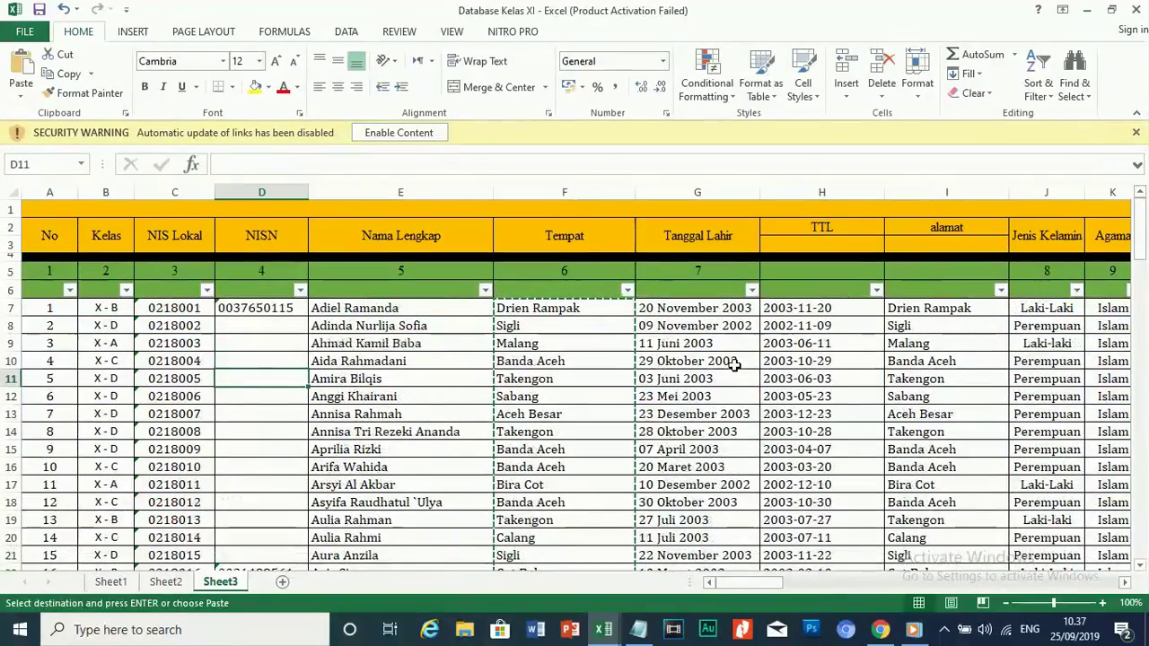
left_click(692, 196)
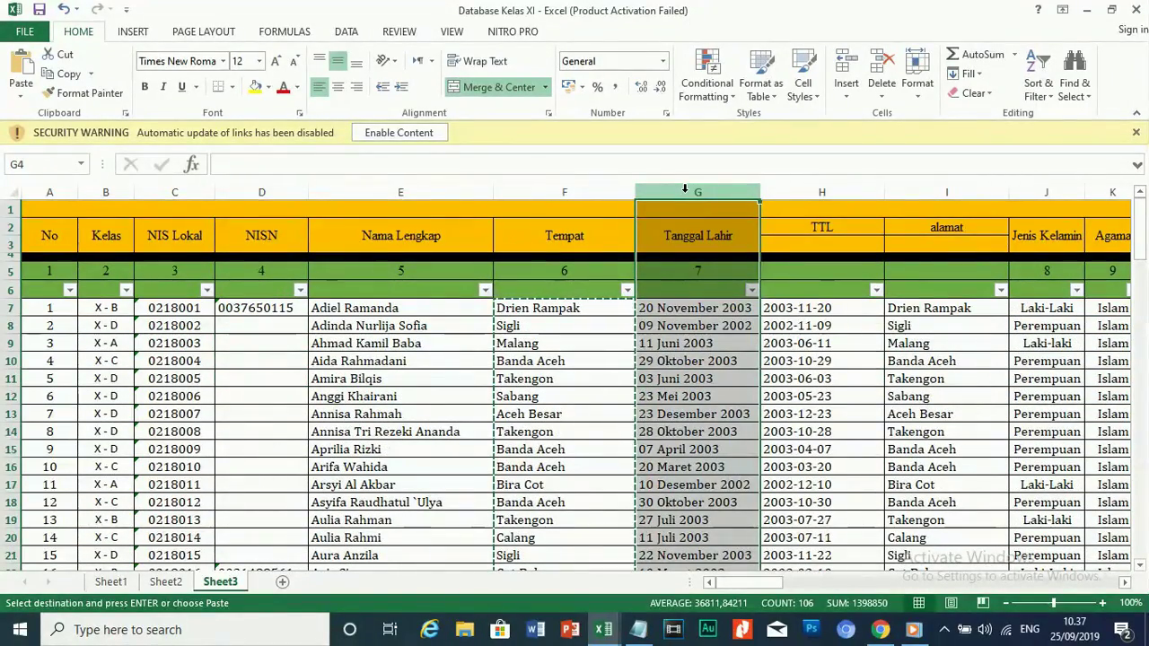
left_click(566, 195)
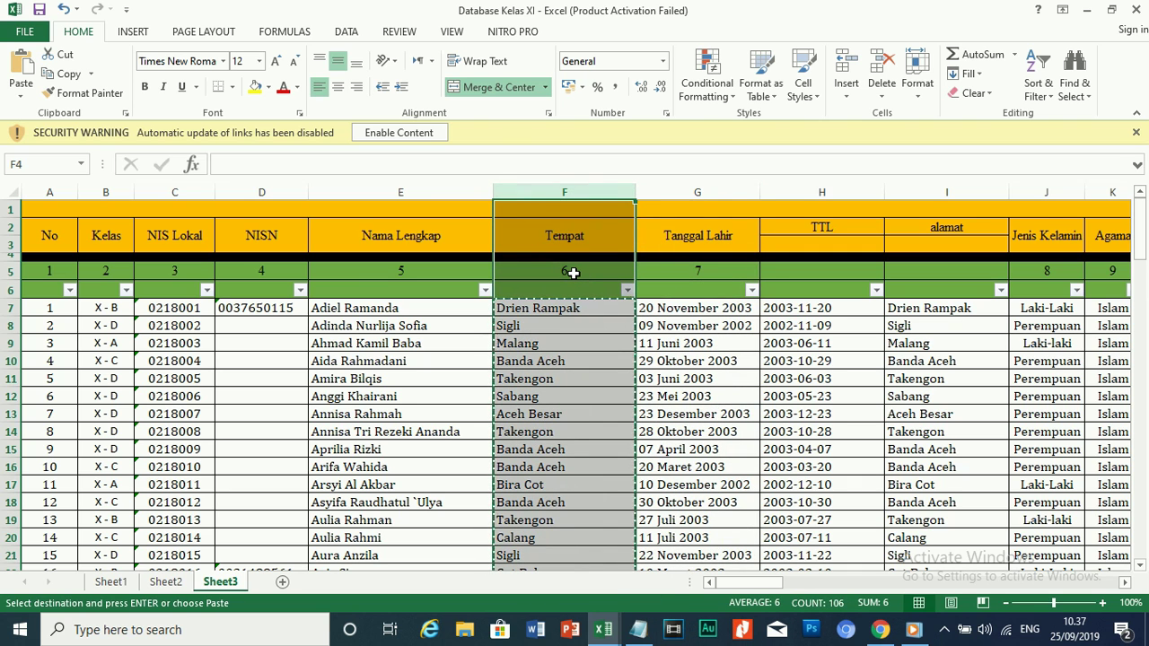
Inspect the Tanggal Lahir column and the second student's stored birth date value.
left_click(710, 191)
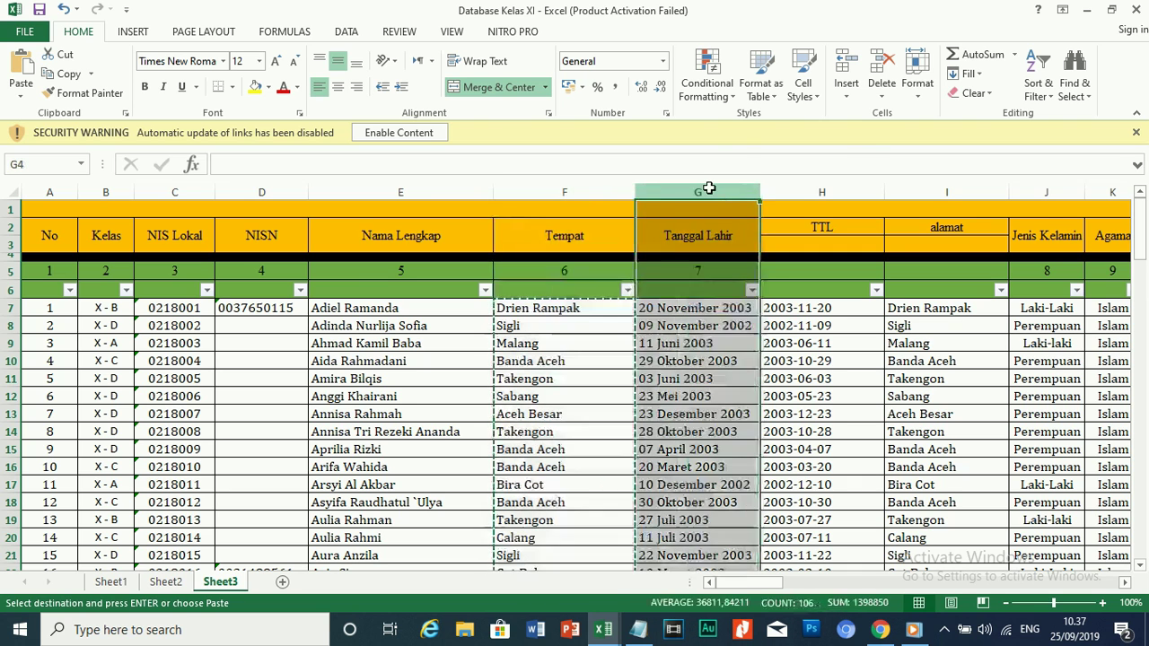
right_click(709, 186)
left_click(847, 262)
left_click(698, 326)
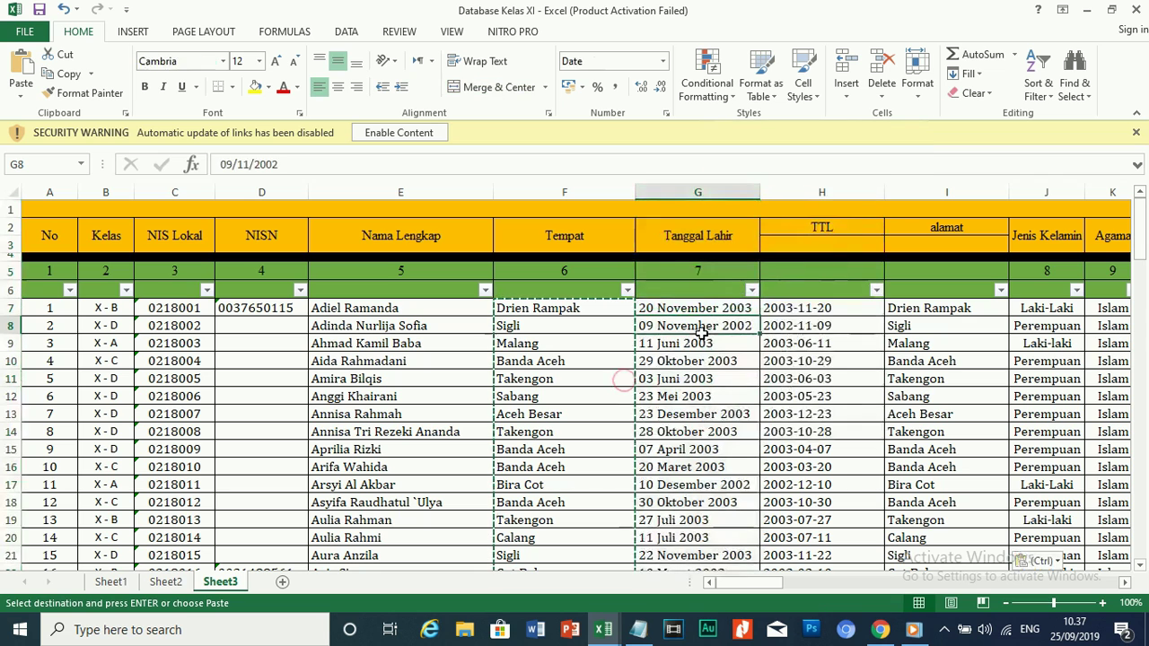
Delete the TTL column and insert a blank column before Tanggal Lahir.
left_click(814, 191)
right_click(814, 193)
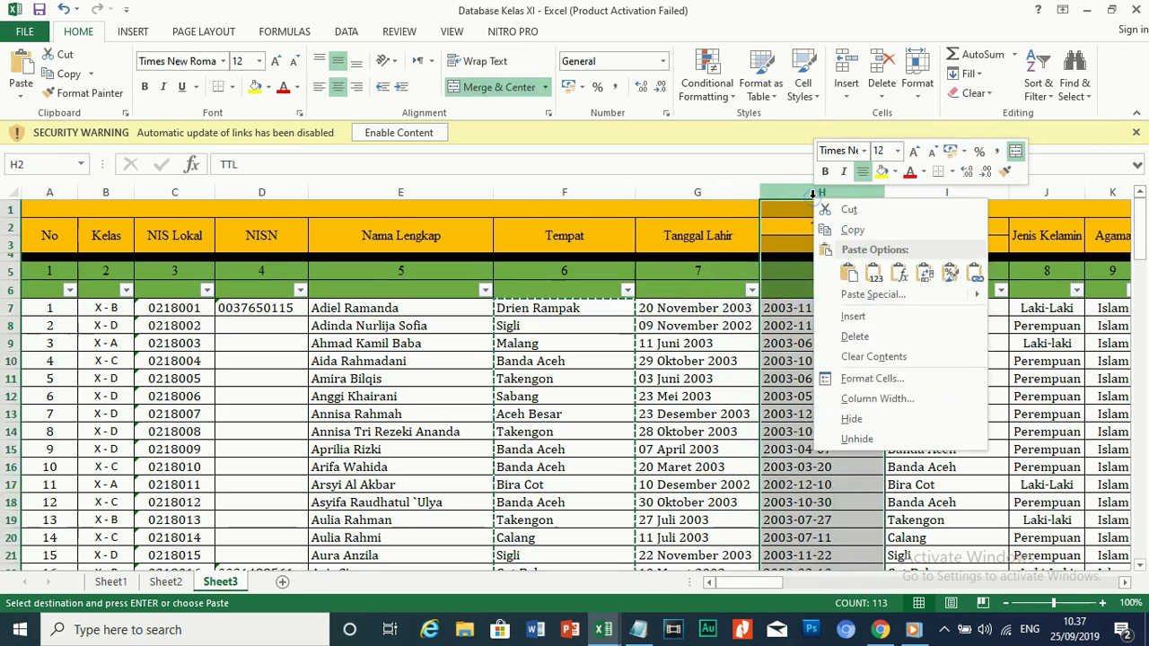
left_click(854, 338)
left_click(834, 413)
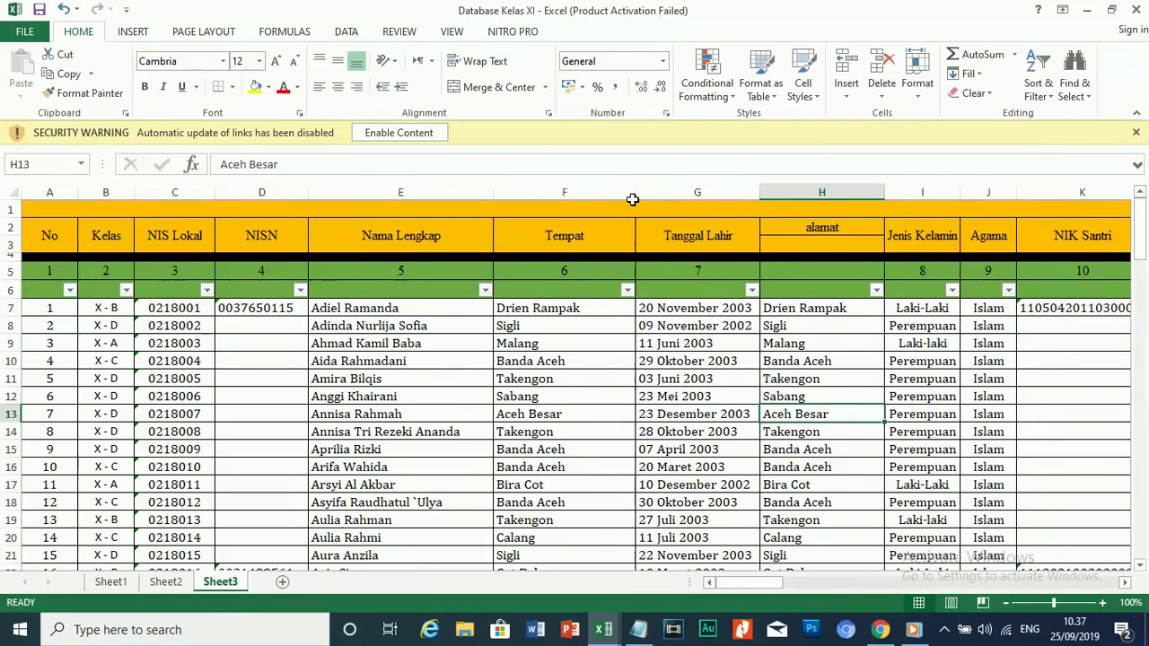
right_click(663, 188)
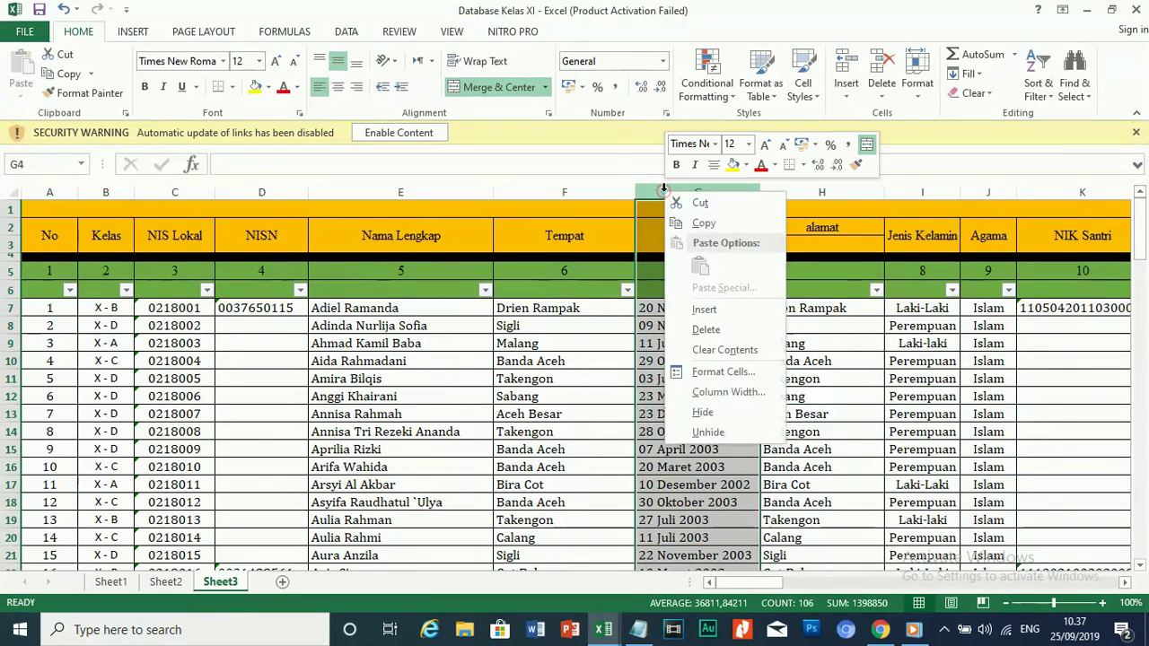
left_click(704, 309)
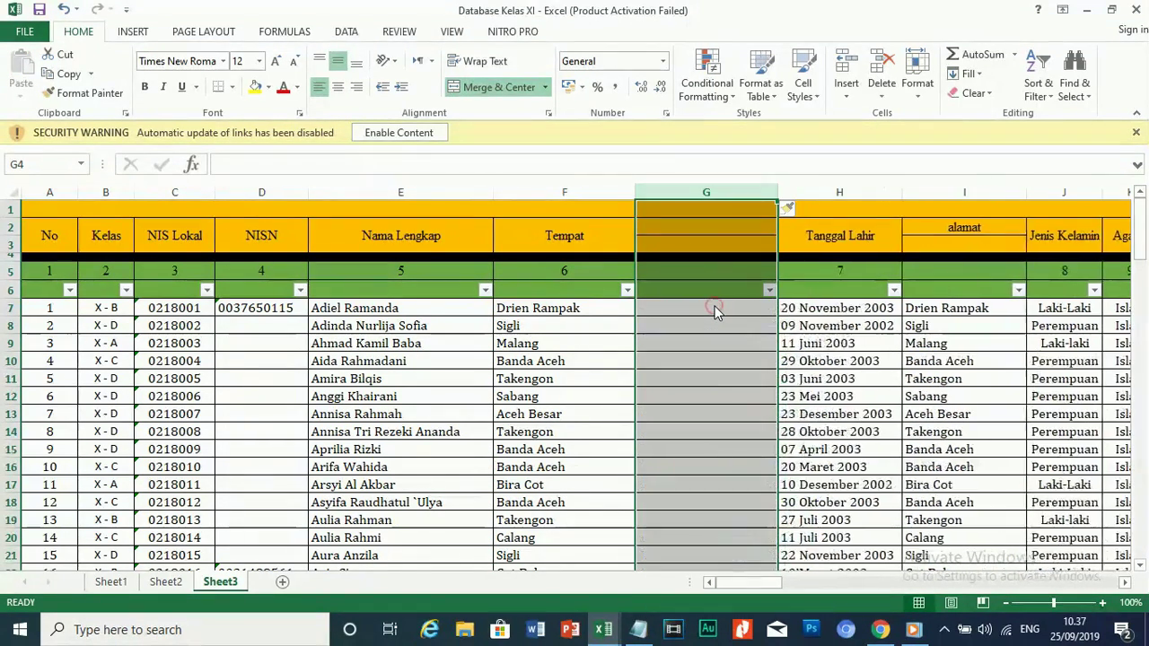
Enter =TEXT(H7;"YYYY-MM-DD") in G7 to convert the first birth date.
left_click(687, 307)
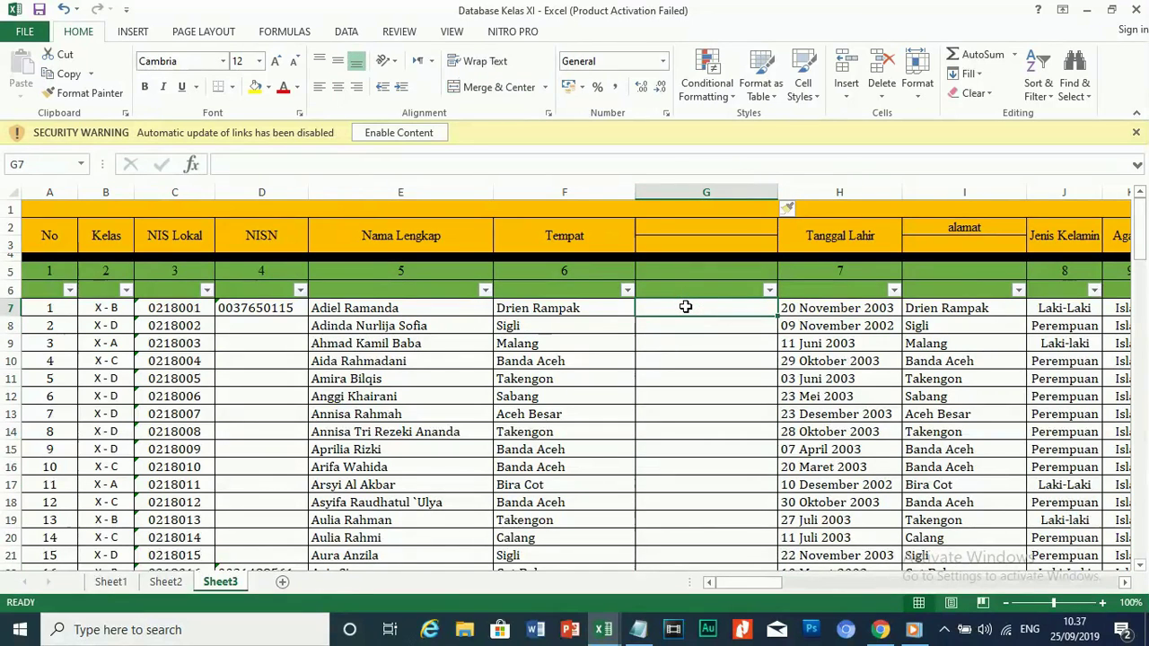
type("=")
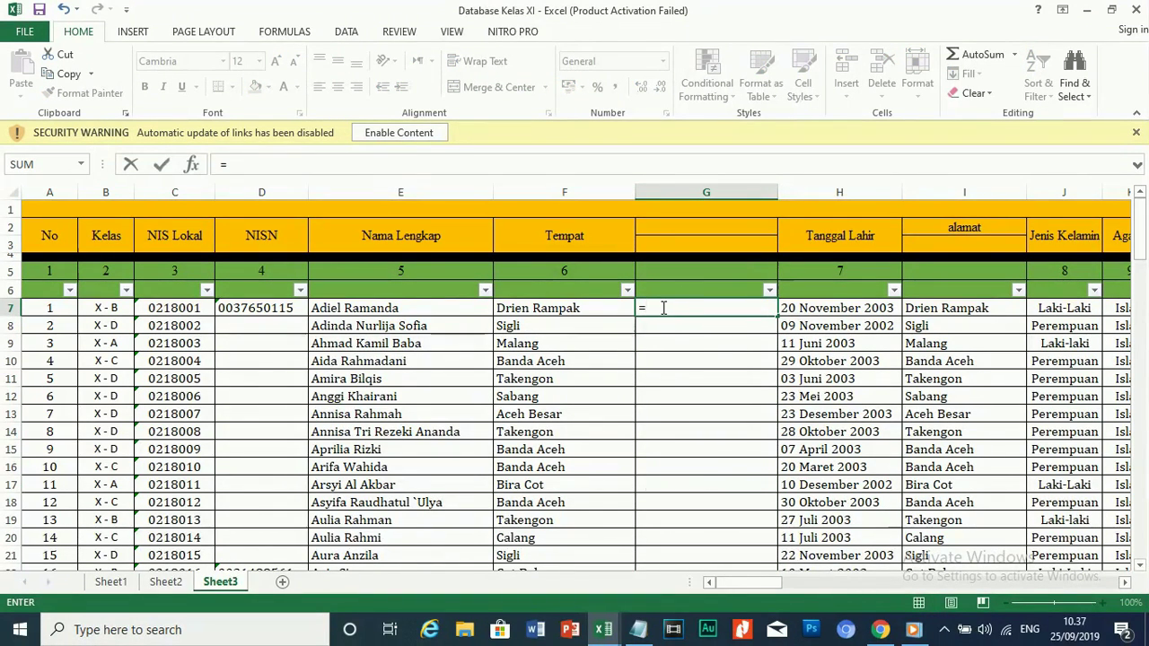
type("te")
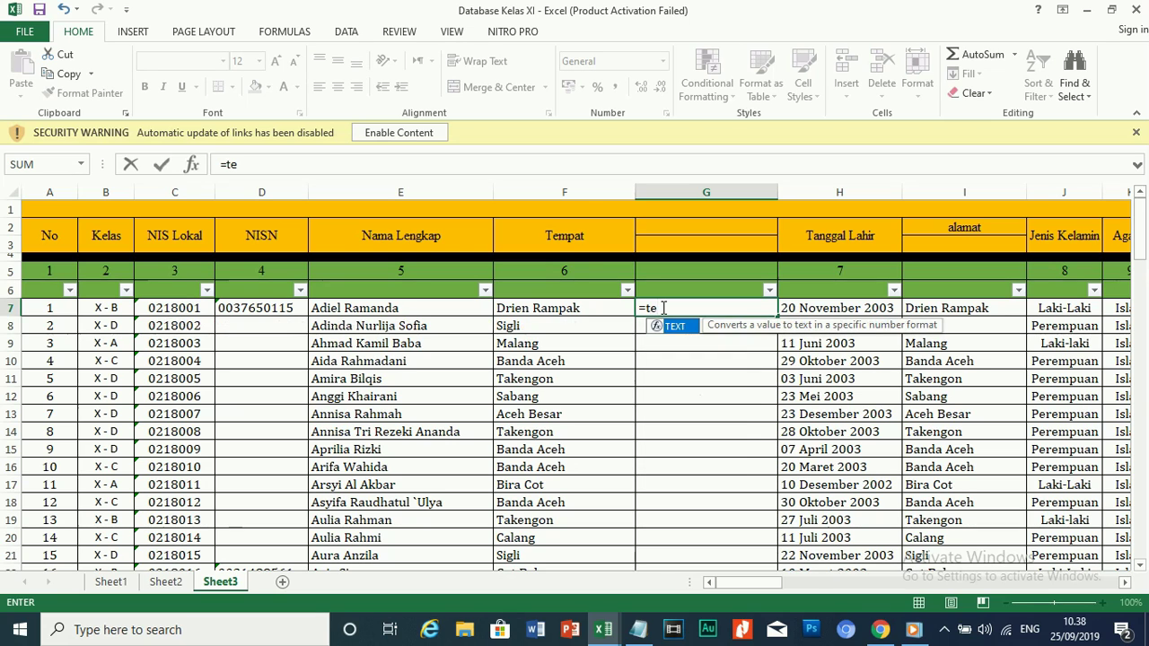
double_click(678, 327)
left_click(816, 305)
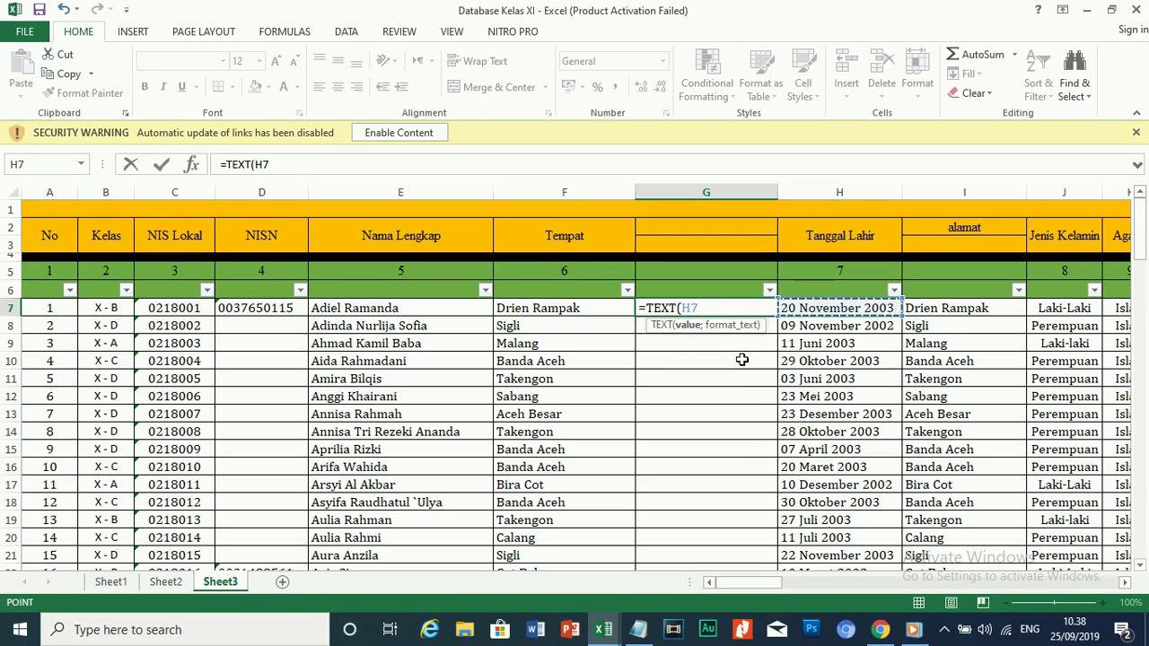
type(";")
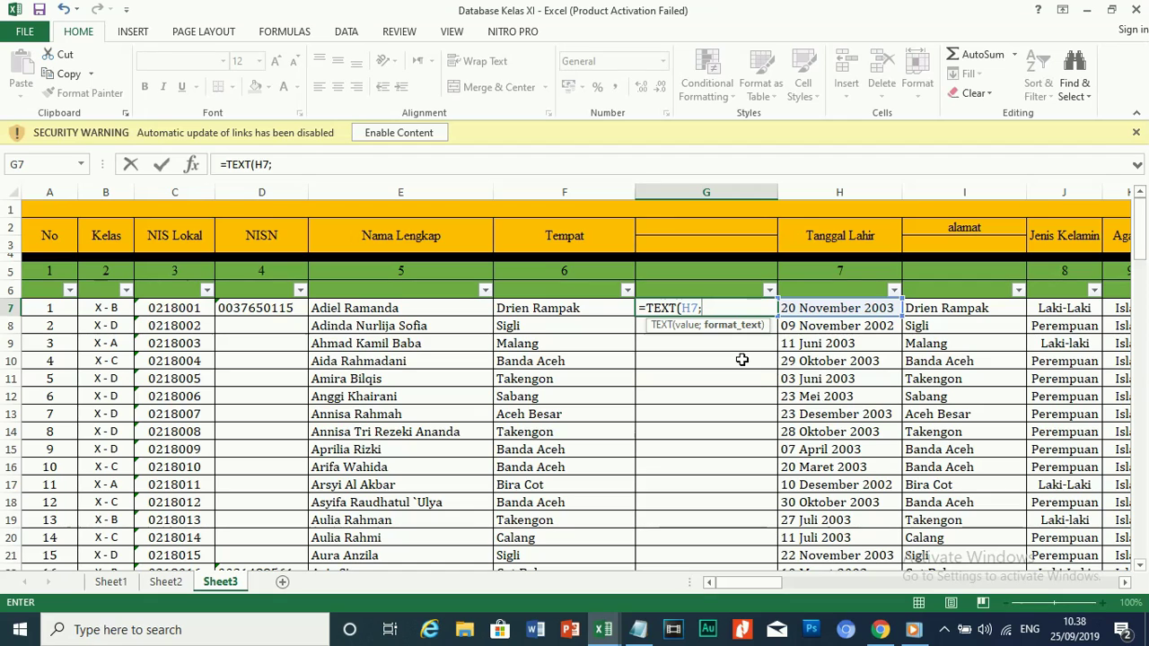
type("\"YYYY")
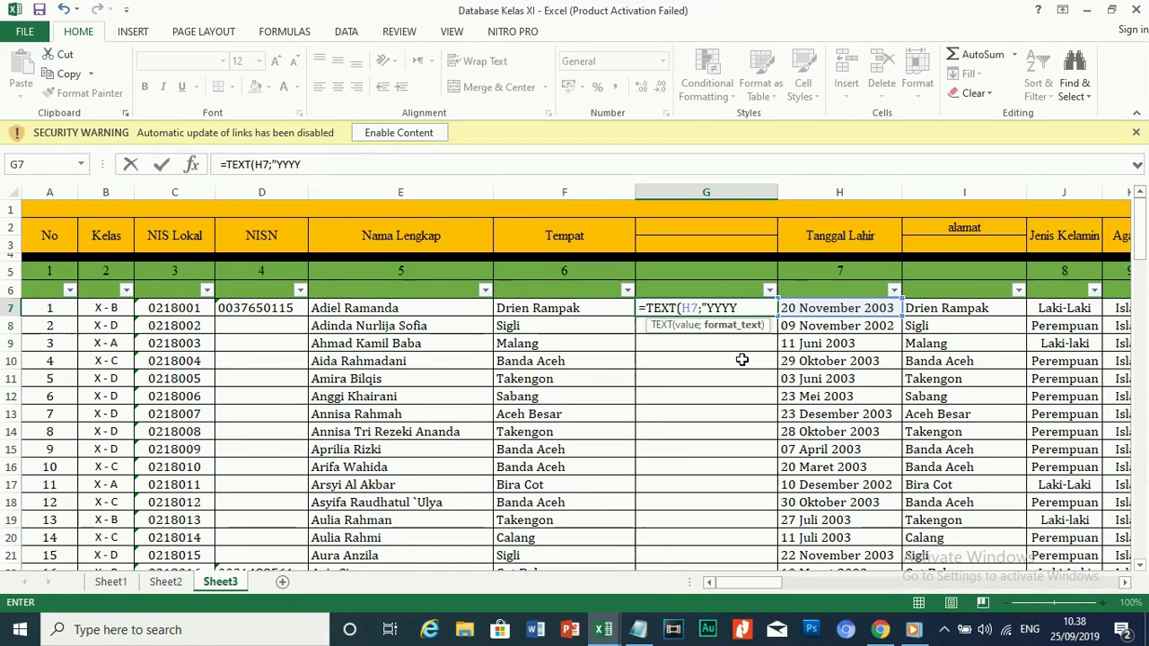
type("-MM-")
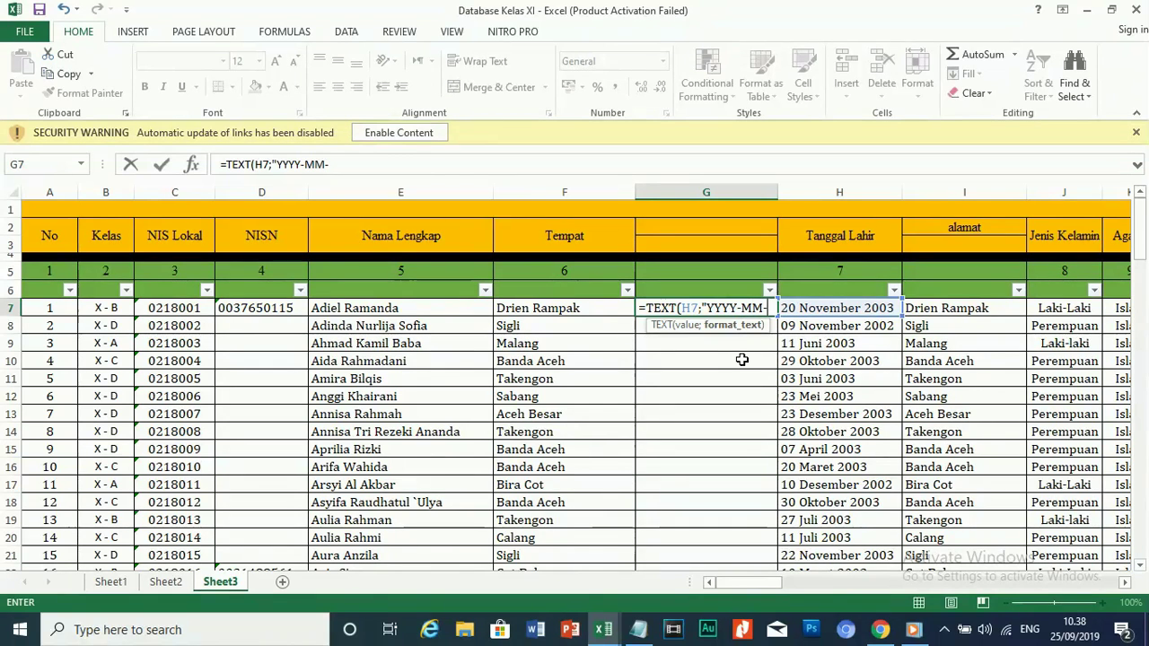
type("DD\"")
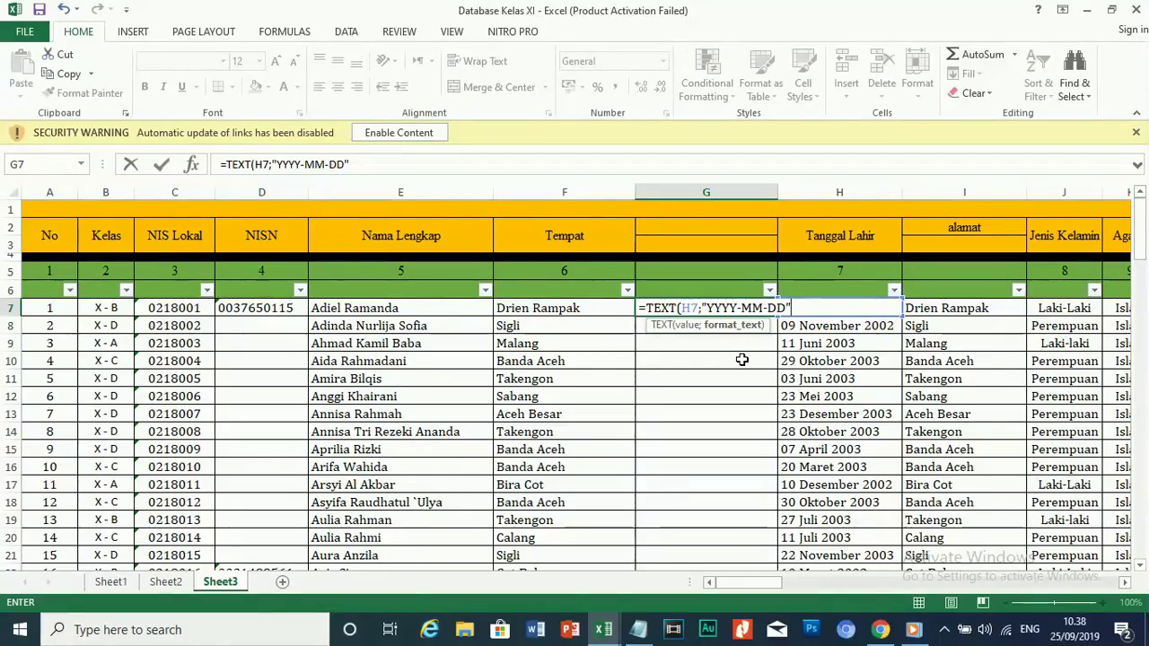
key("Return")
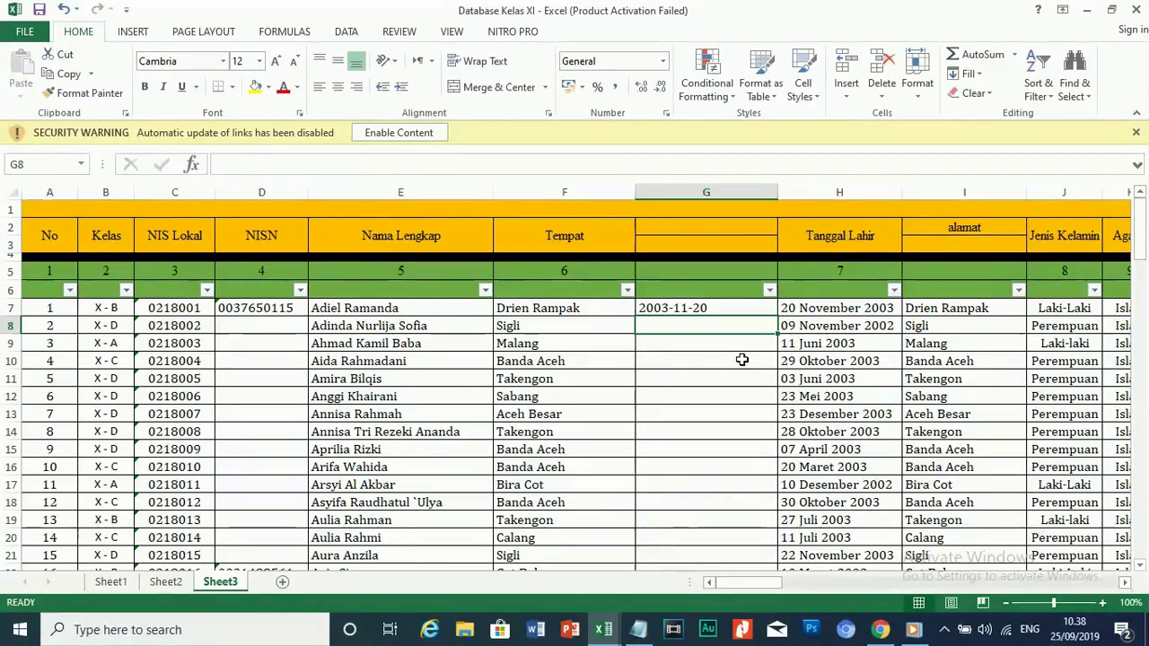
Fill the date conversion formula down to the last student row.
left_click(658, 302)
mouse_move(777, 317)
left_mouse_down()
mouse_move(770, 643)
mouse_move(760, 517)
left_mouse_up()
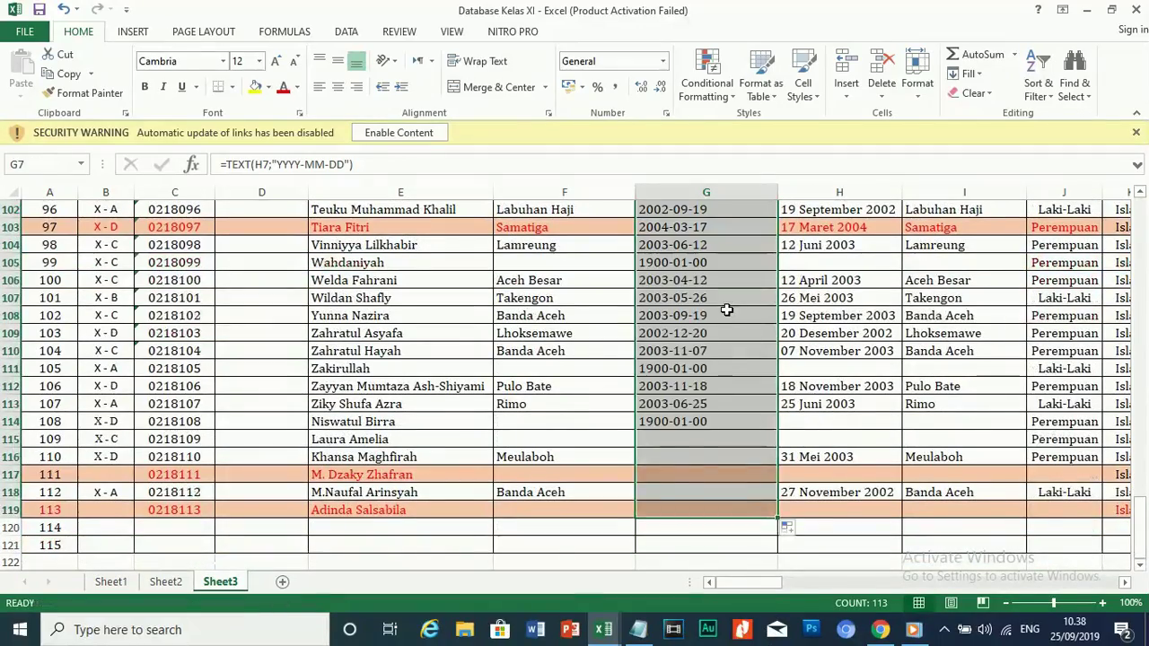
scroll(721, 367, "up", 4)
scroll(721, 367, "up", 11)
scroll(721, 367, "up", 7)
scroll(720, 367, "up", 8)
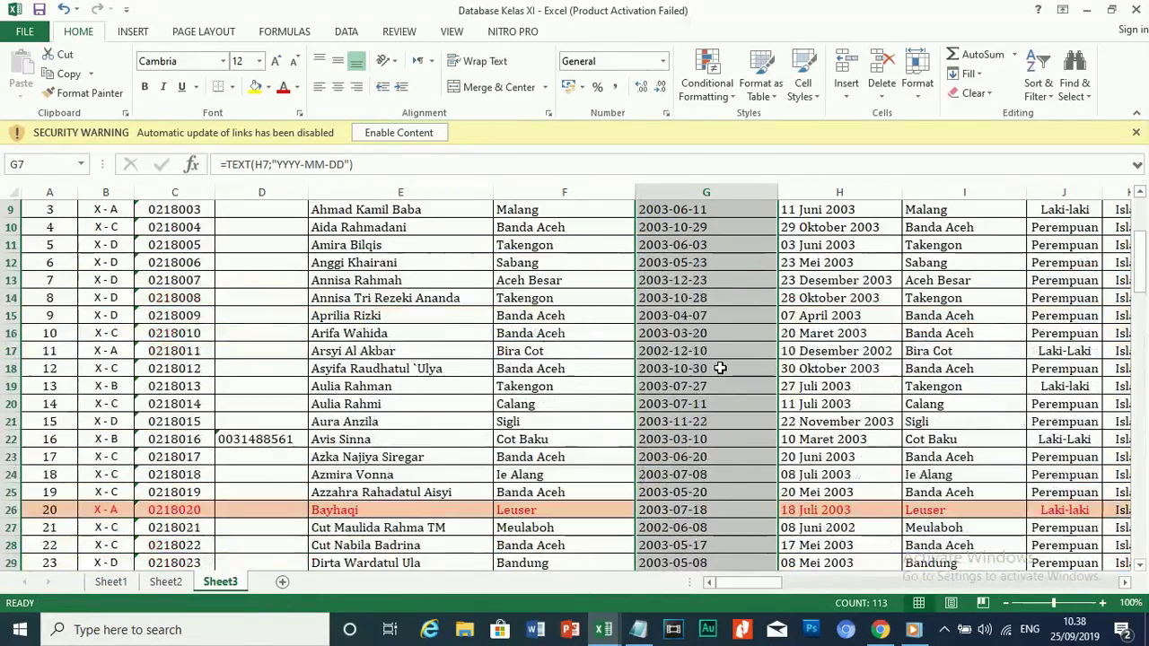
scroll(721, 368, "up", 3)
left_click(813, 377)
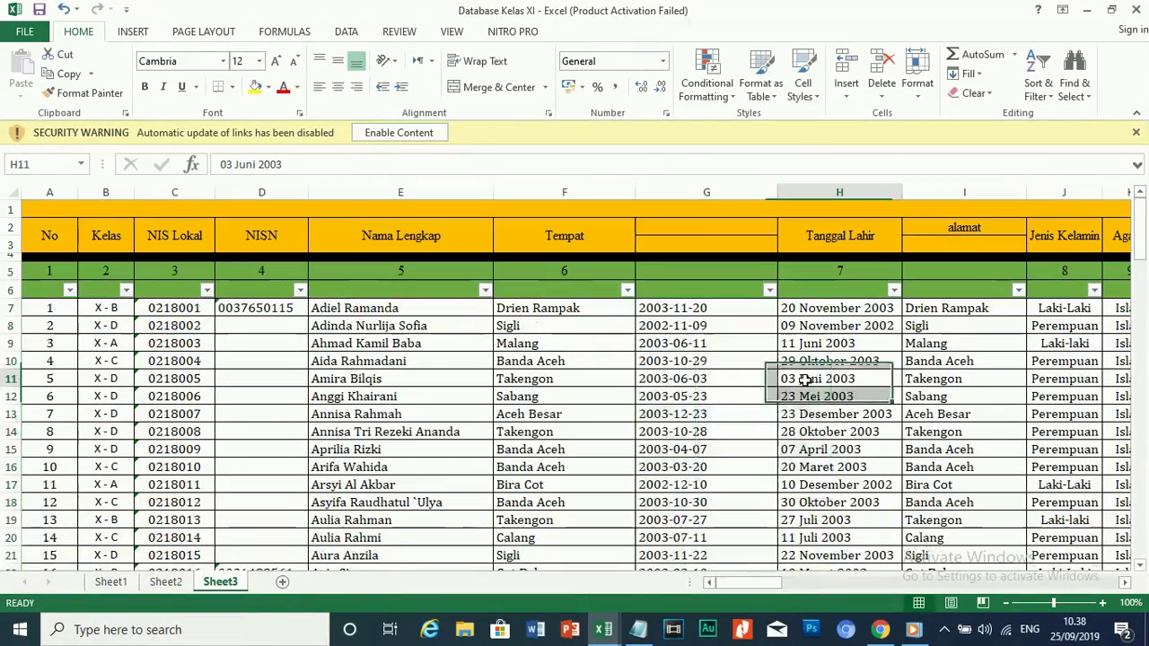
Insert an empty column before Tanggal Lahir and delete the old alamat column.
left_click(839, 193)
right_click(841, 193)
left_click(881, 312)
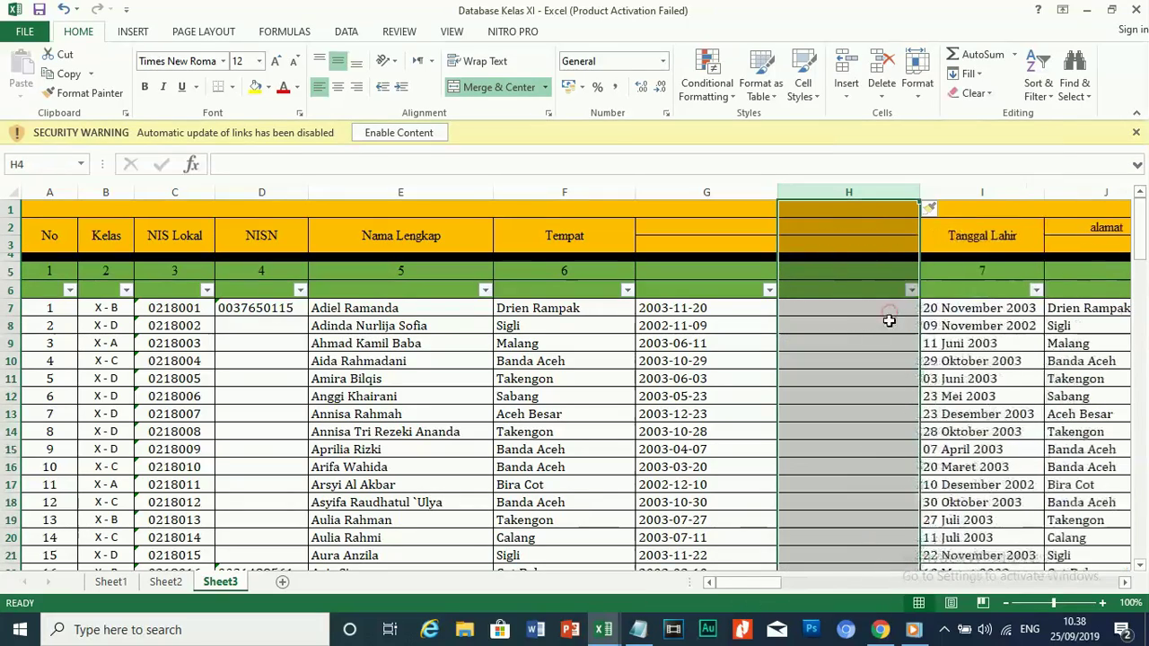
left_click_drag(773, 583, 800, 584)
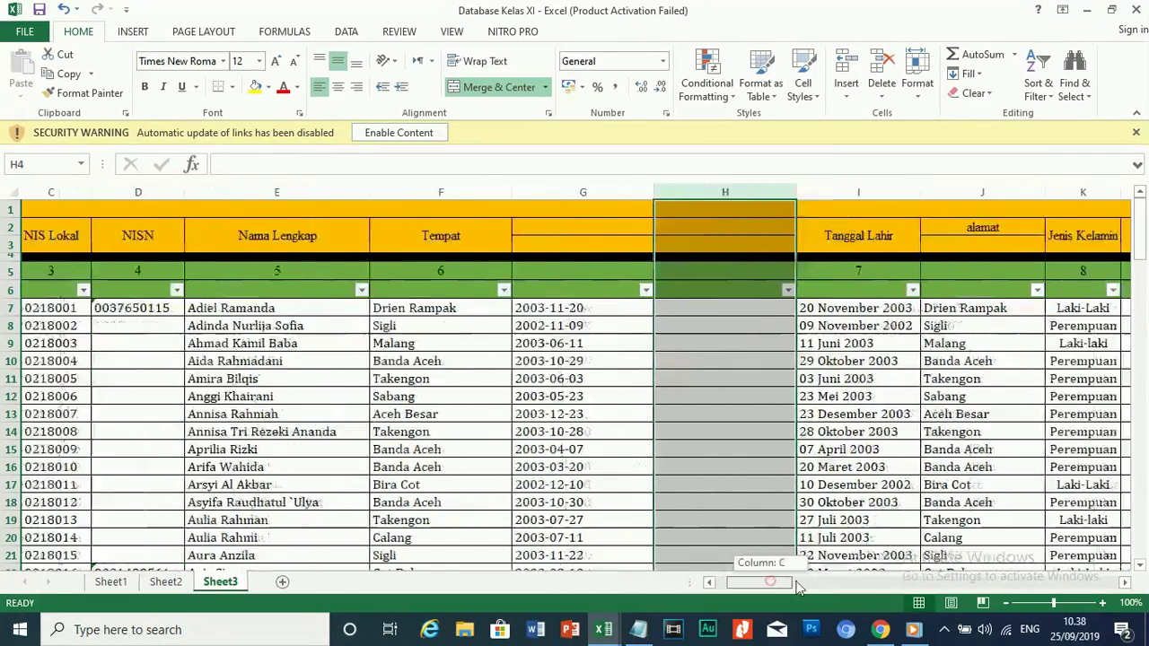
left_click(631, 193)
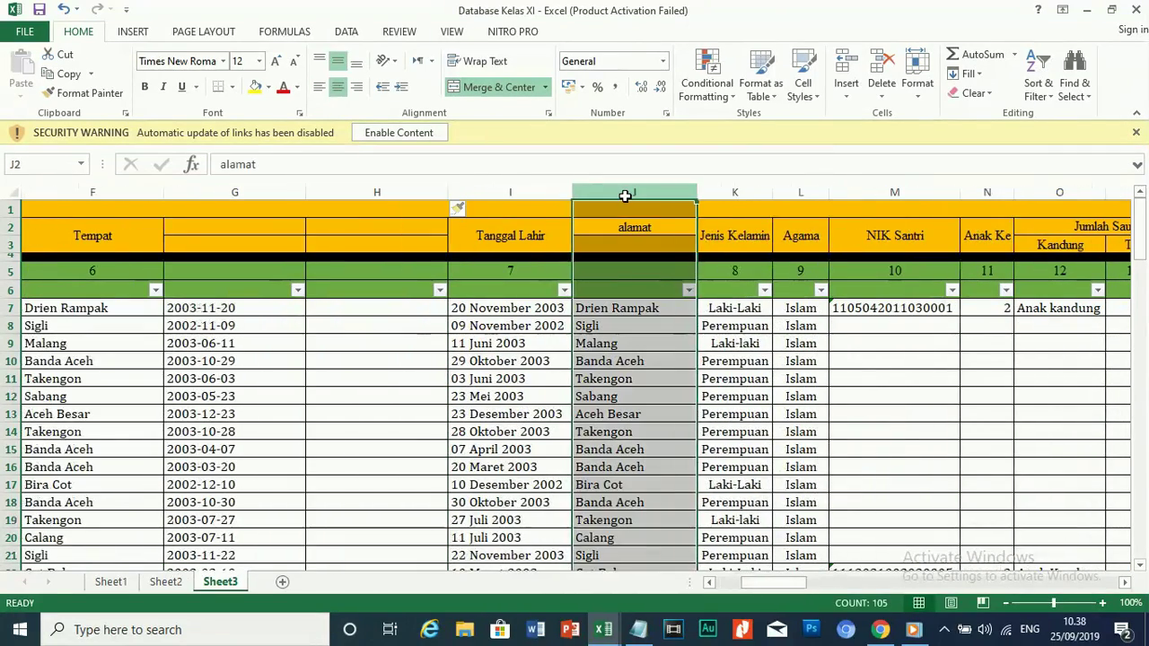
right_click(631, 194)
left_click(679, 332)
mouse_move(761, 582)
left_mouse_down()
mouse_move(732, 585)
mouse_move(742, 584)
left_mouse_up()
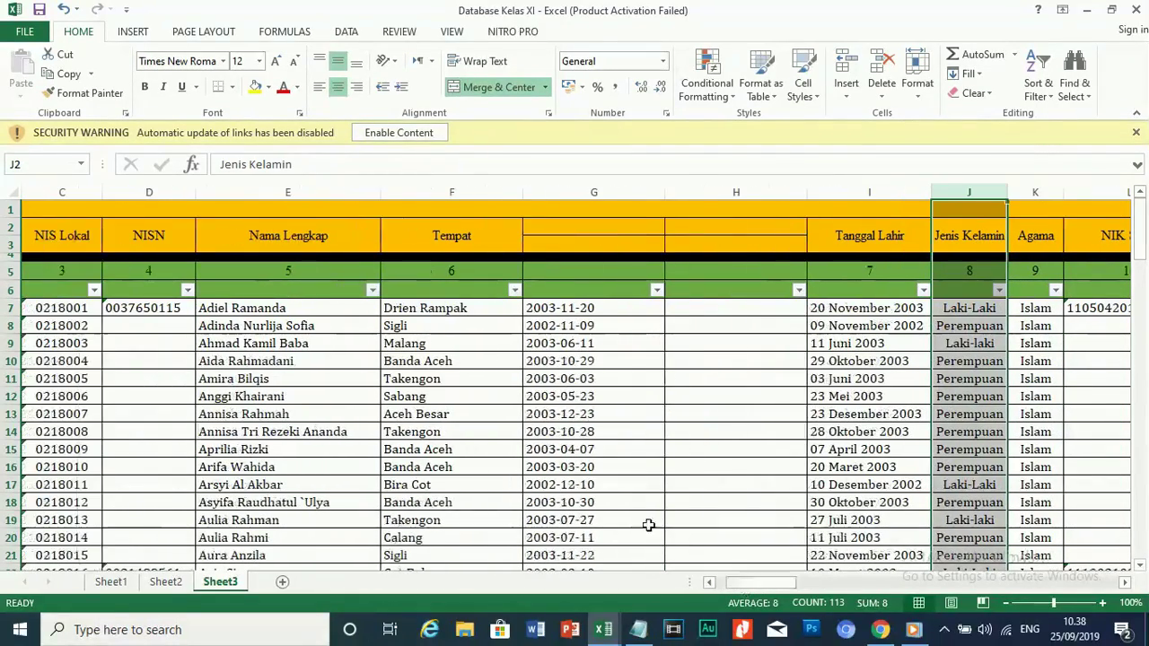
Copy the Tempat column and paste its values into the new empty column.
left_click(450, 191)
right_click(450, 191)
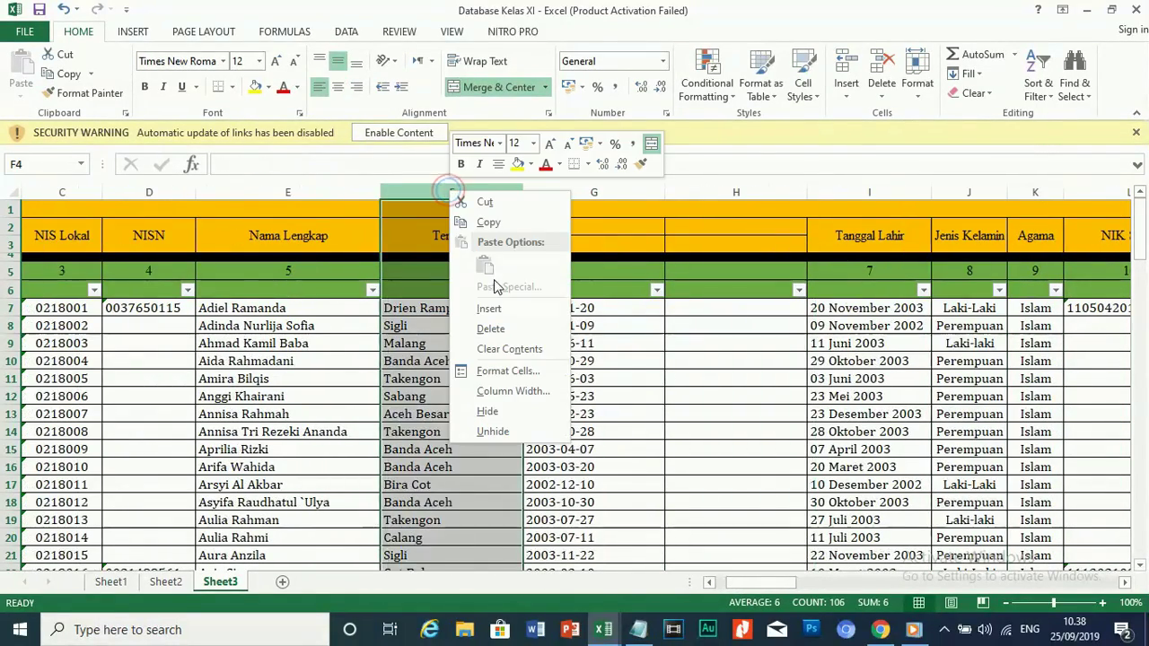
left_click(480, 220)
left_click(735, 192)
right_click(735, 196)
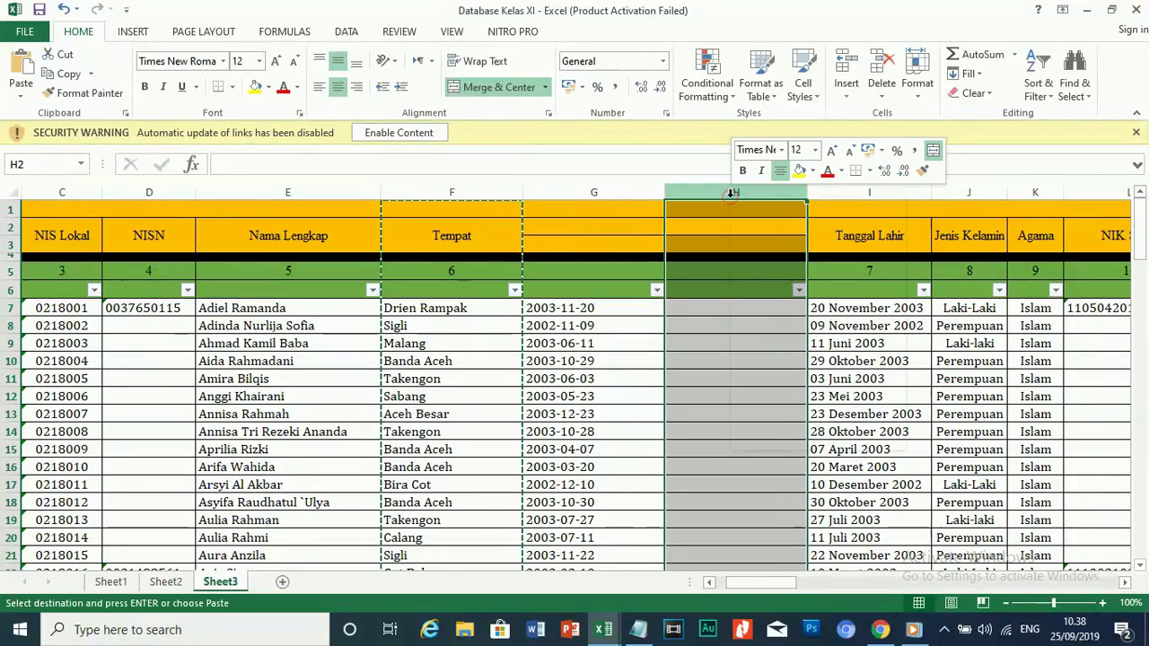
left_click(765, 272)
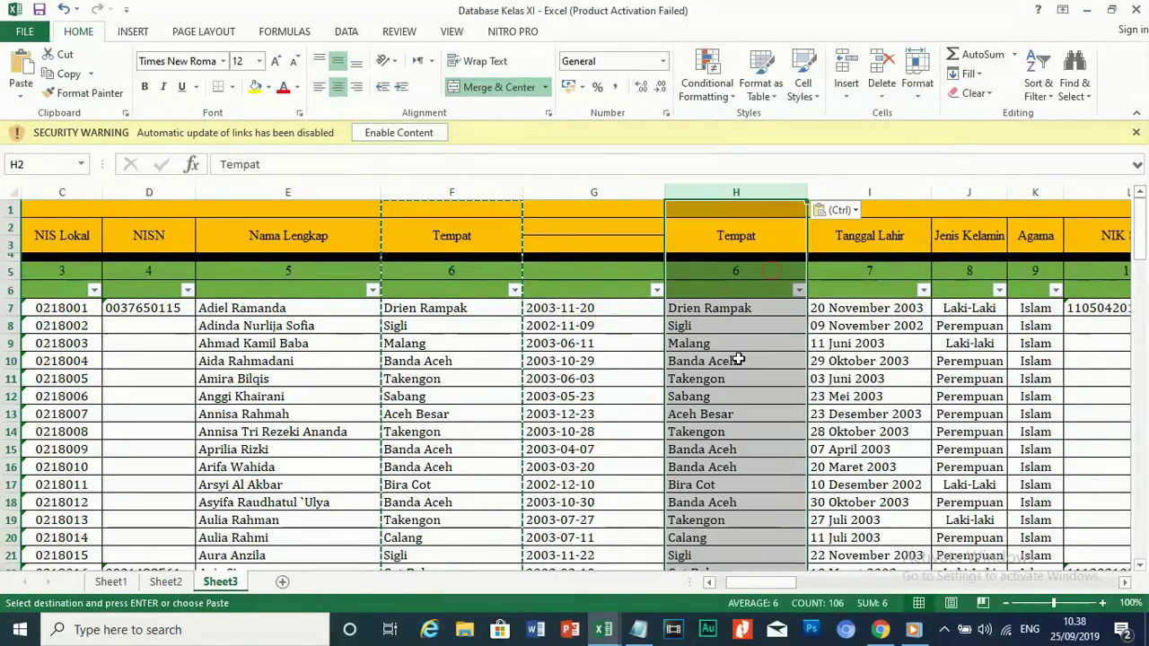
left_click(741, 359)
left_click(745, 307)
Retitle the pasted column's header to ALAMAT.
left_click(744, 239)
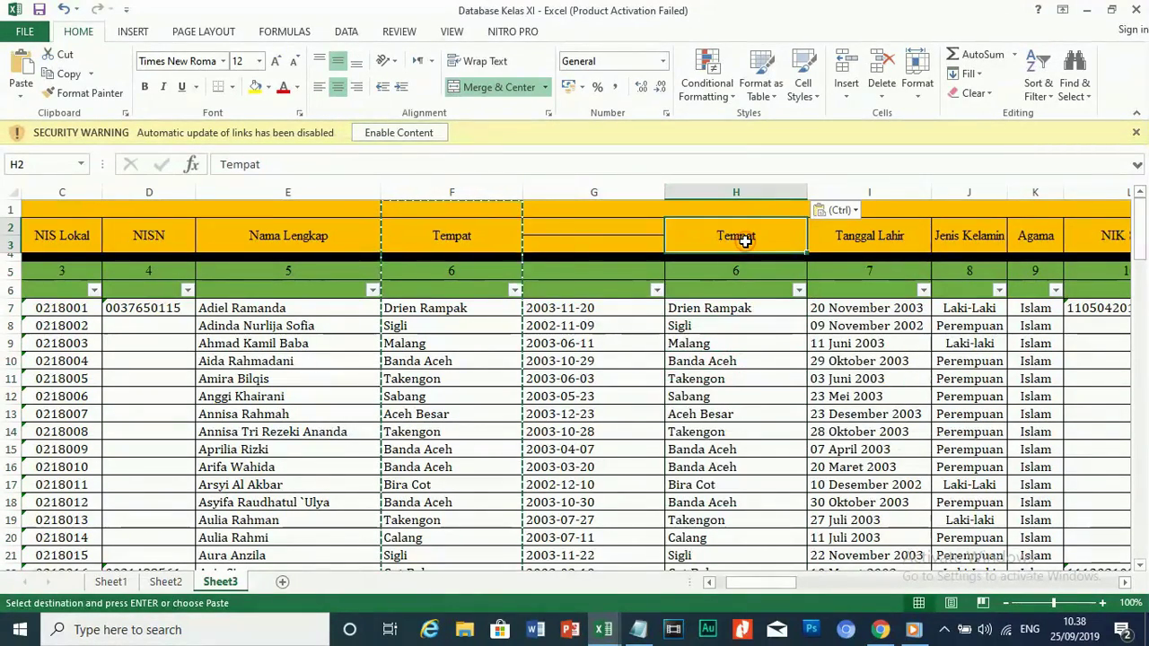
type("aL")
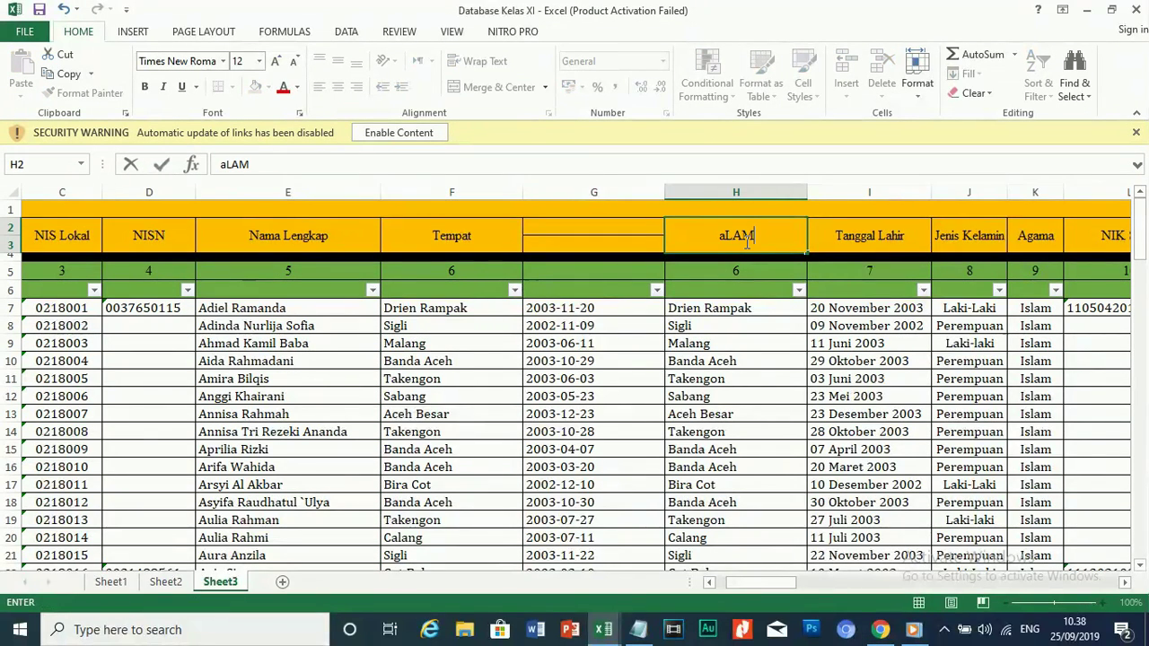
key("BackSpace")
key("BackSpace")
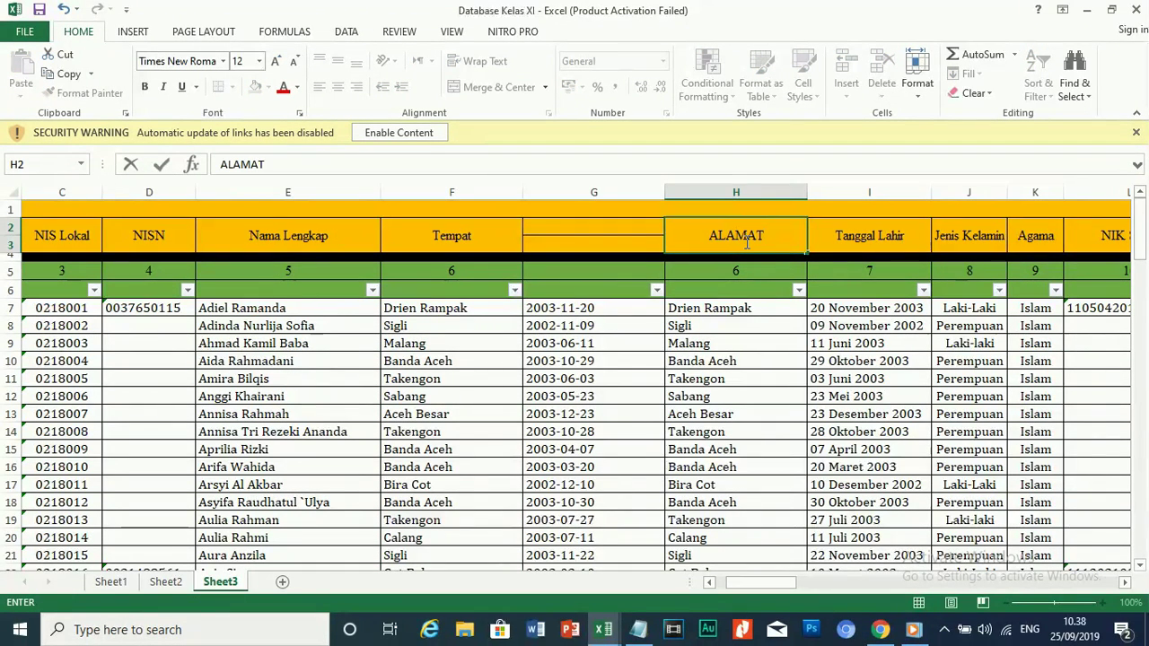
key("Return")
left_click(468, 398)
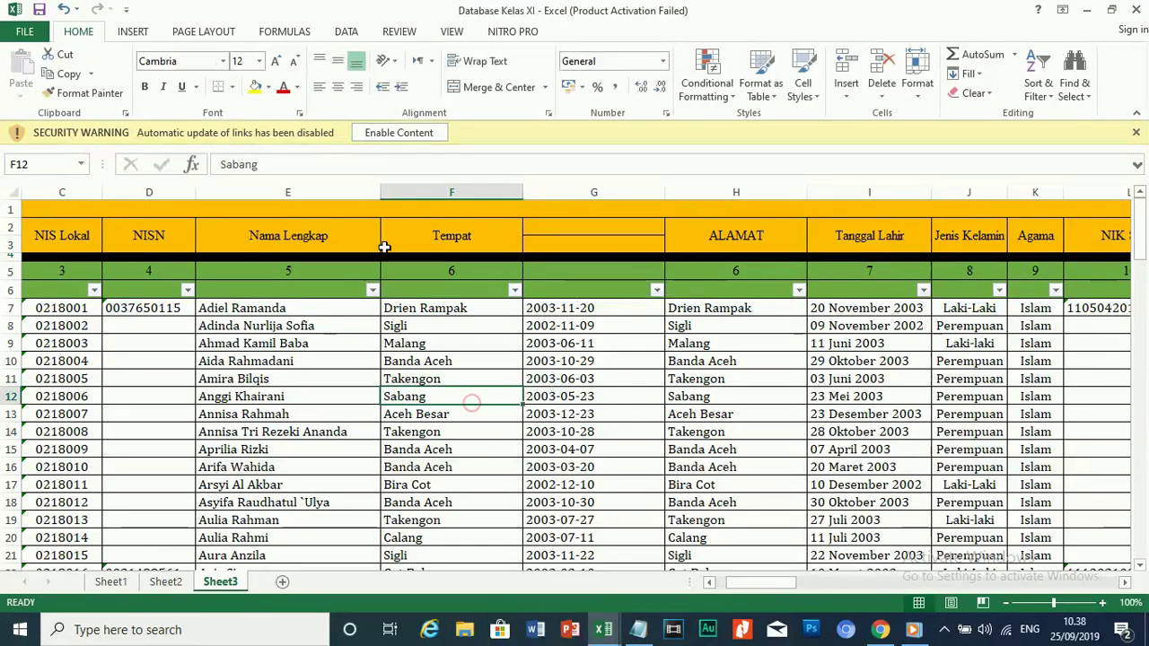
Insert an empty JENIS KELAMIN column before Tempat, then bring up DAFTAR_SISWA_SEKOLAH XI A MAK.
left_click(422, 191)
right_click(422, 191)
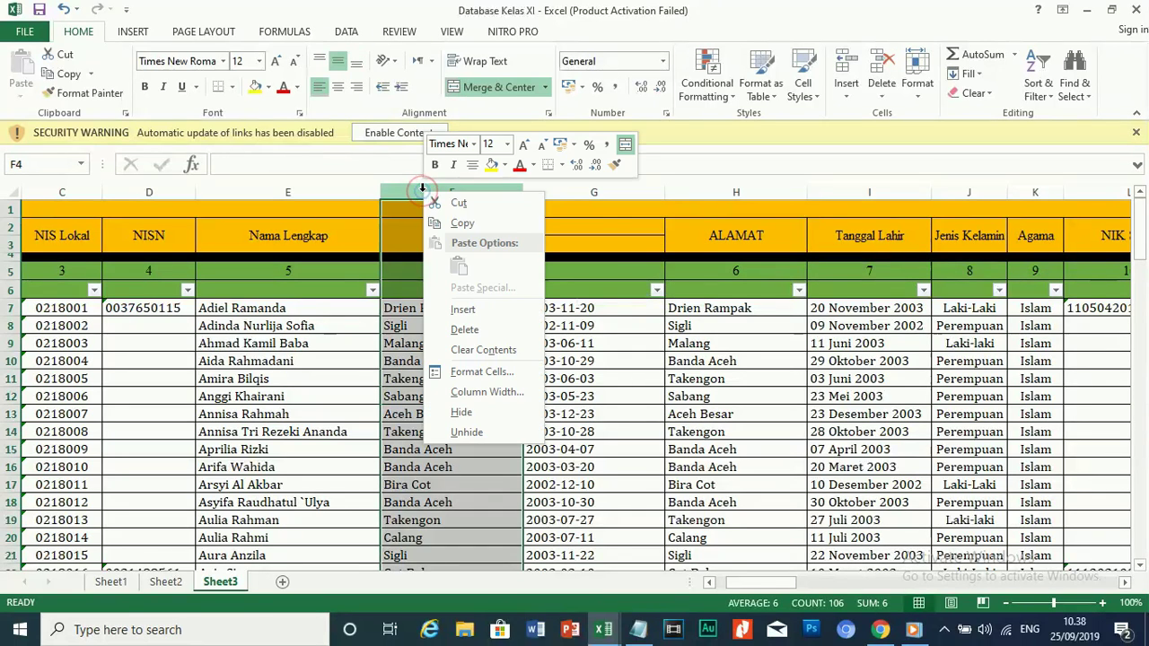
left_click(465, 308)
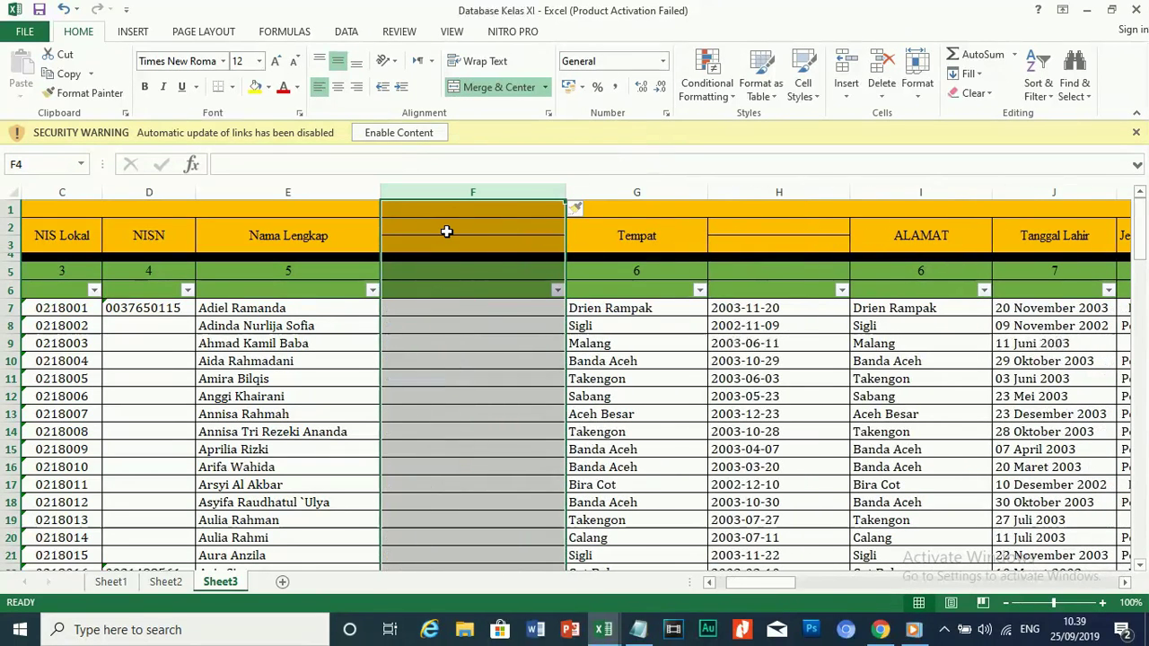
left_click(446, 232)
type("JE")
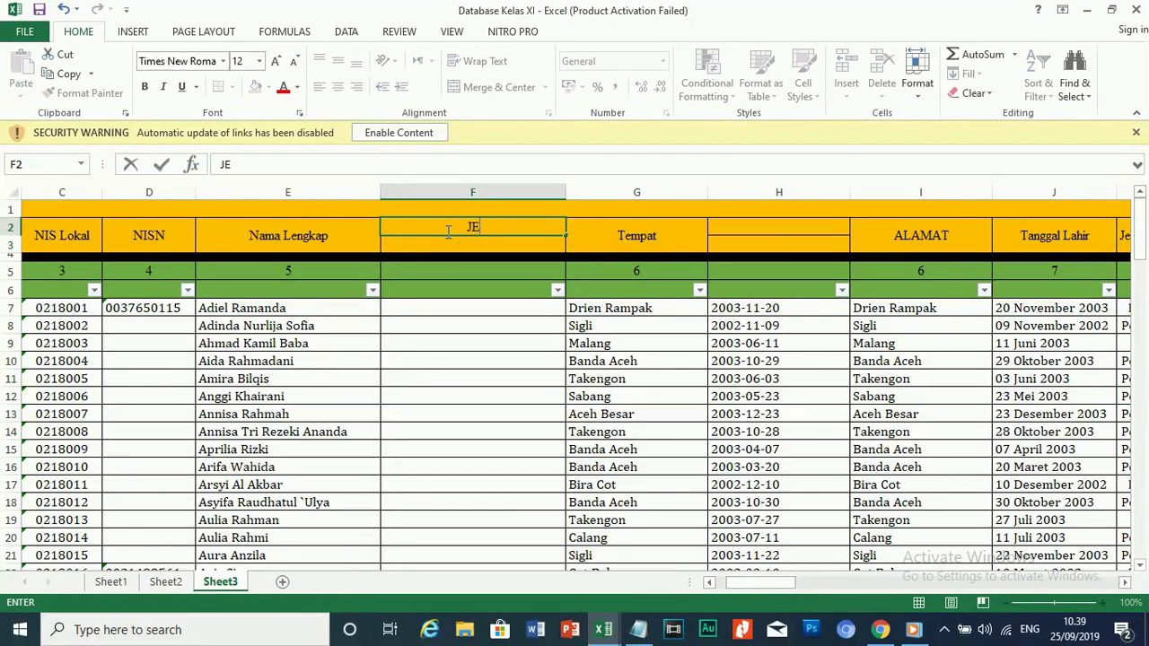
type("K")
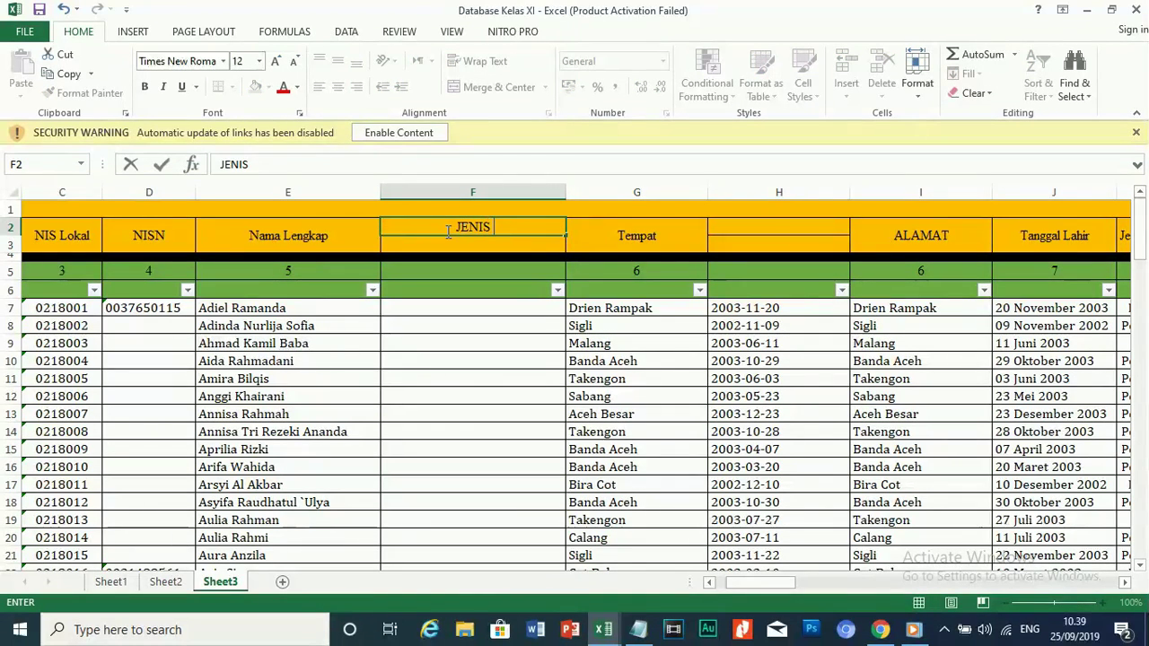
type("ELAMIN")
key("Return")
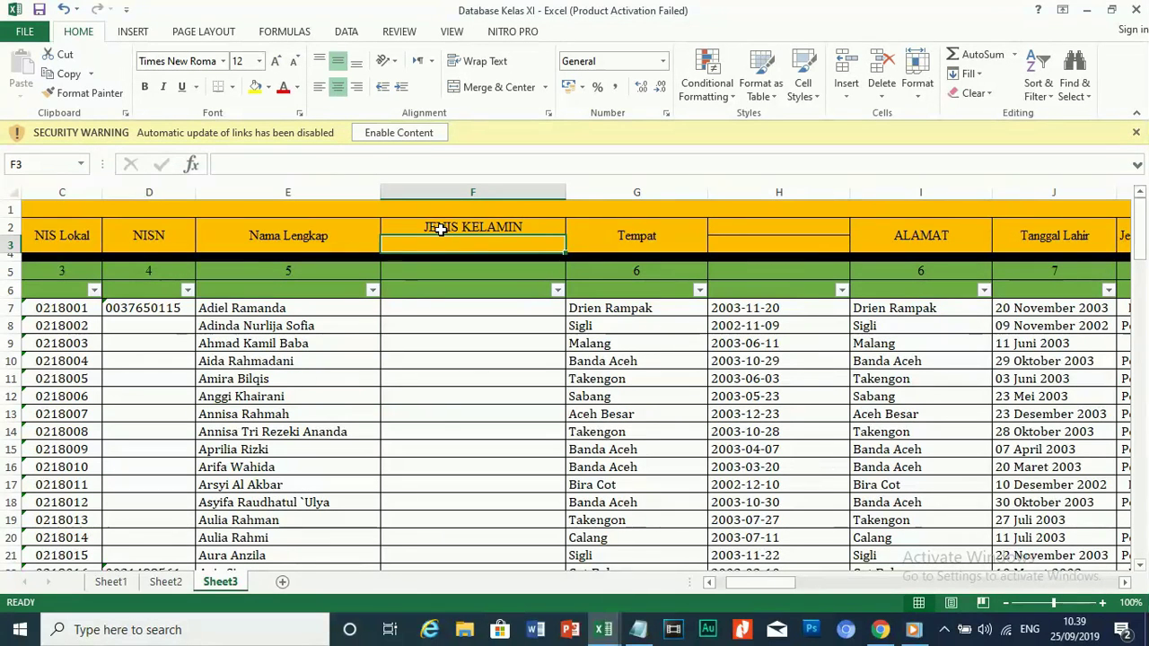
left_click(447, 416)
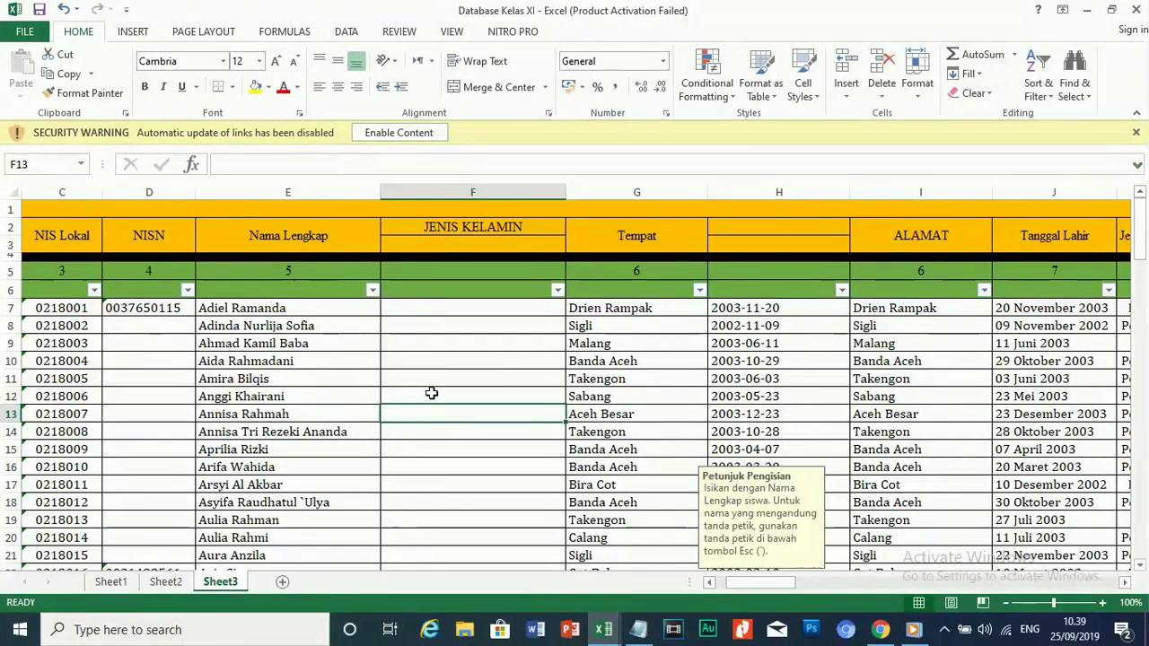
mouse_move(603, 629)
left_click(516, 567)
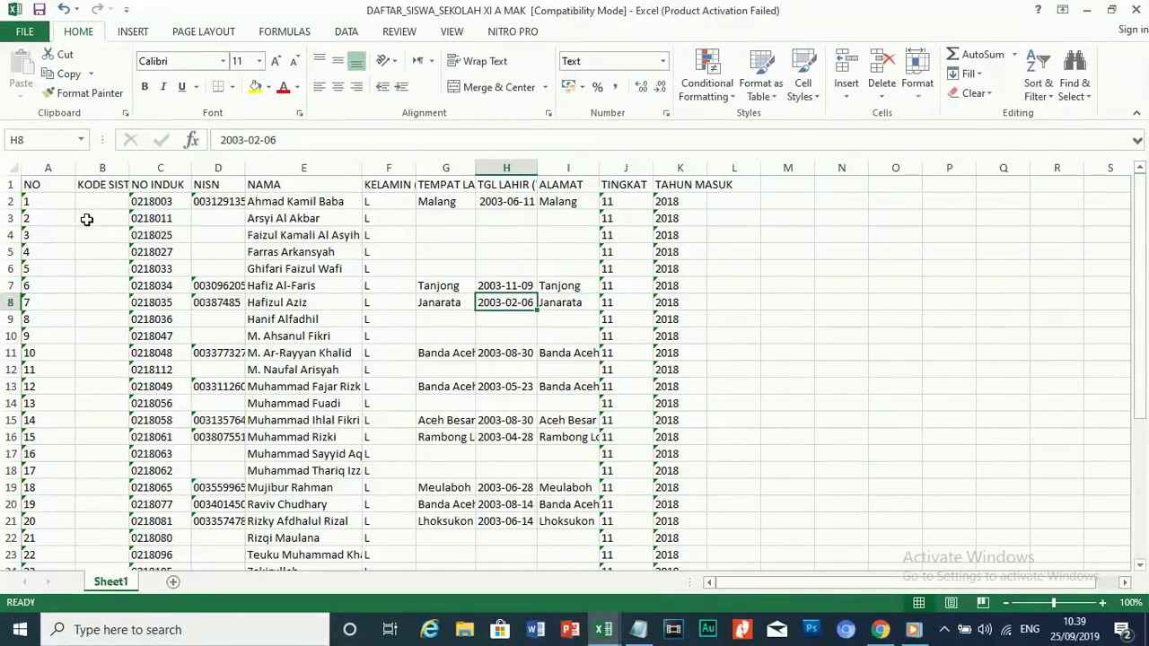
Copy the second student's record, NIS through birth date, from Database Kelas XI.
left_click(18, 218)
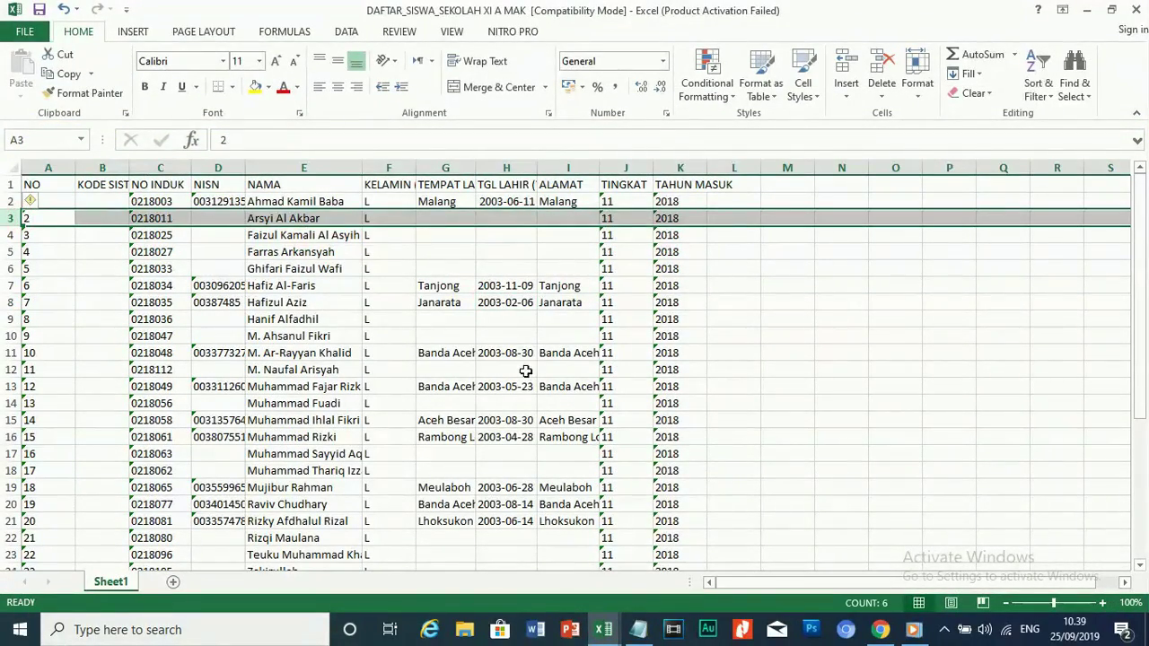
mouse_move(602, 630)
left_click(660, 574)
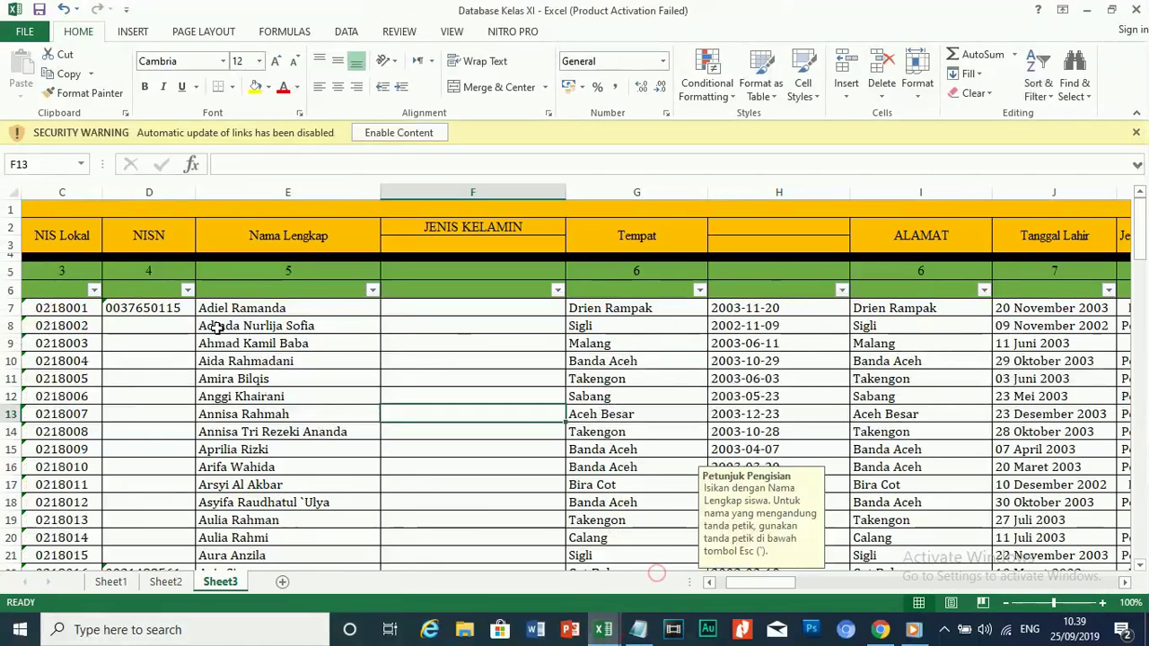
left_click(32, 485)
left_click_drag(32, 486, 252, 491)
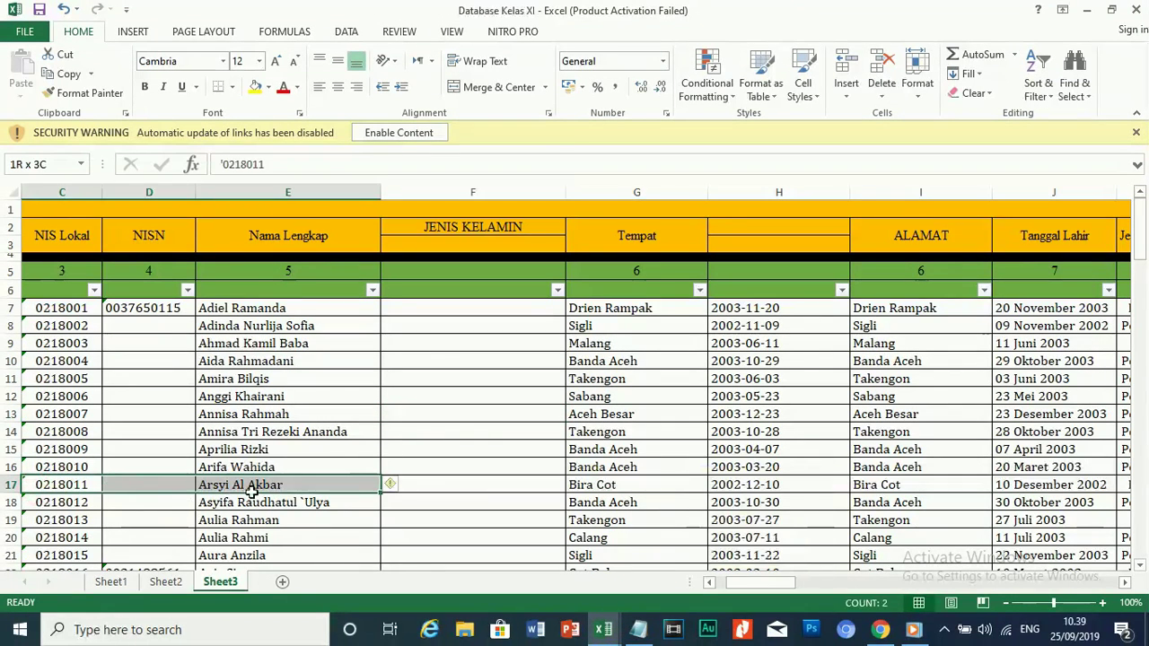
left_click_drag(257, 490, 889, 491)
right_click(905, 490)
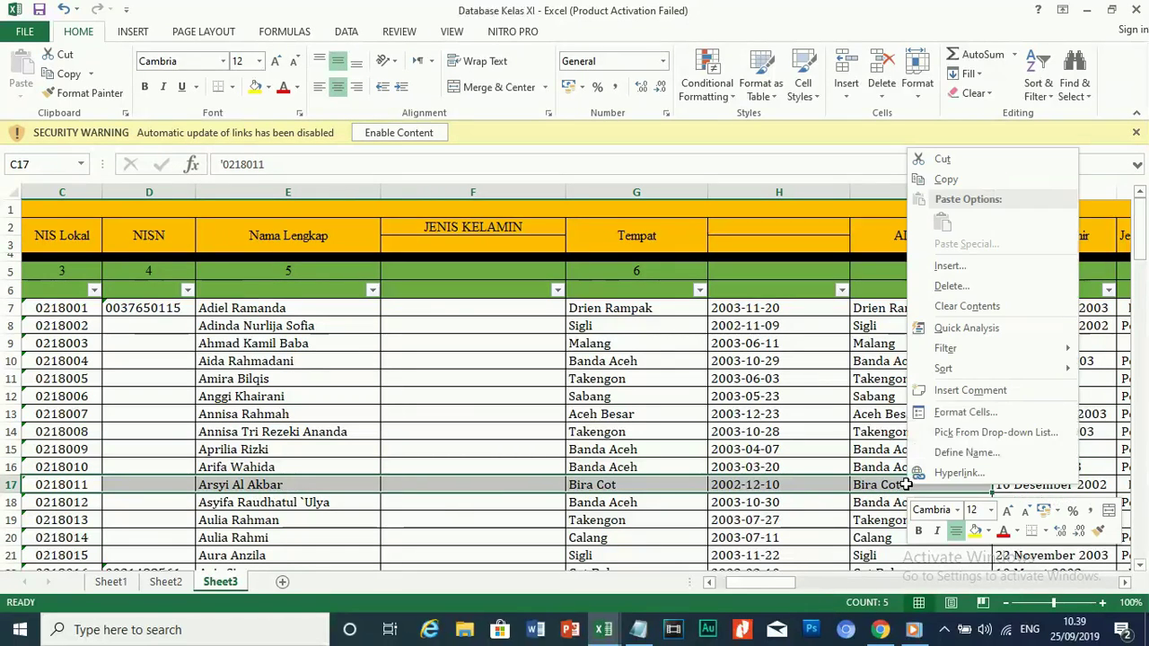
left_click(950, 179)
mouse_move(604, 630)
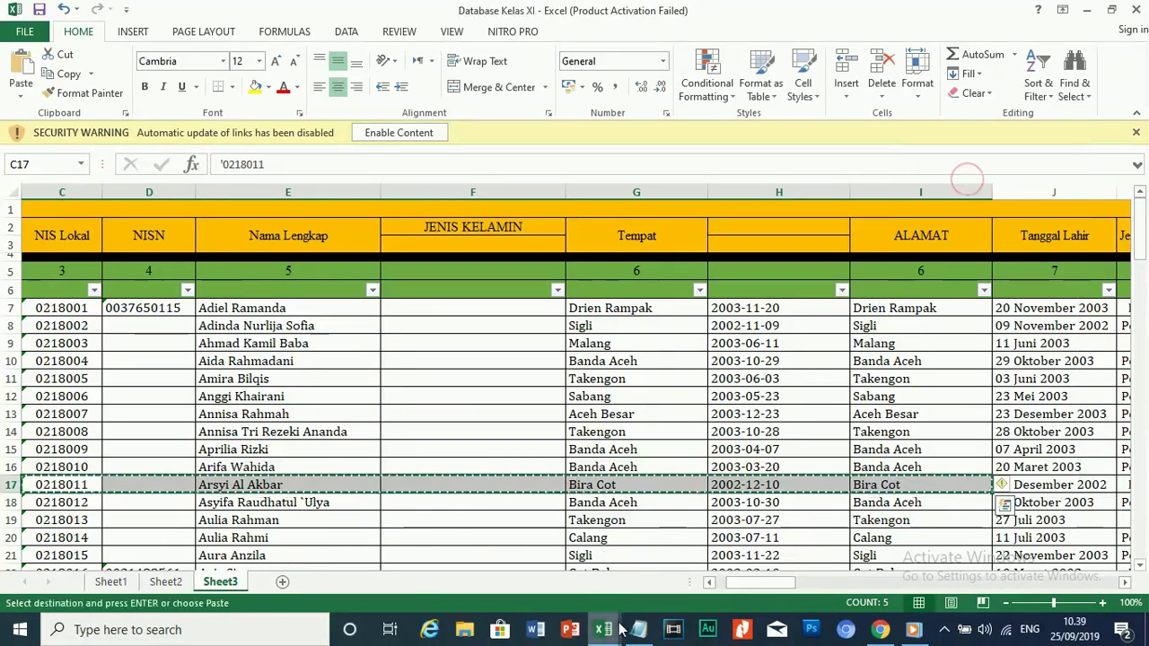
left_click(514, 552)
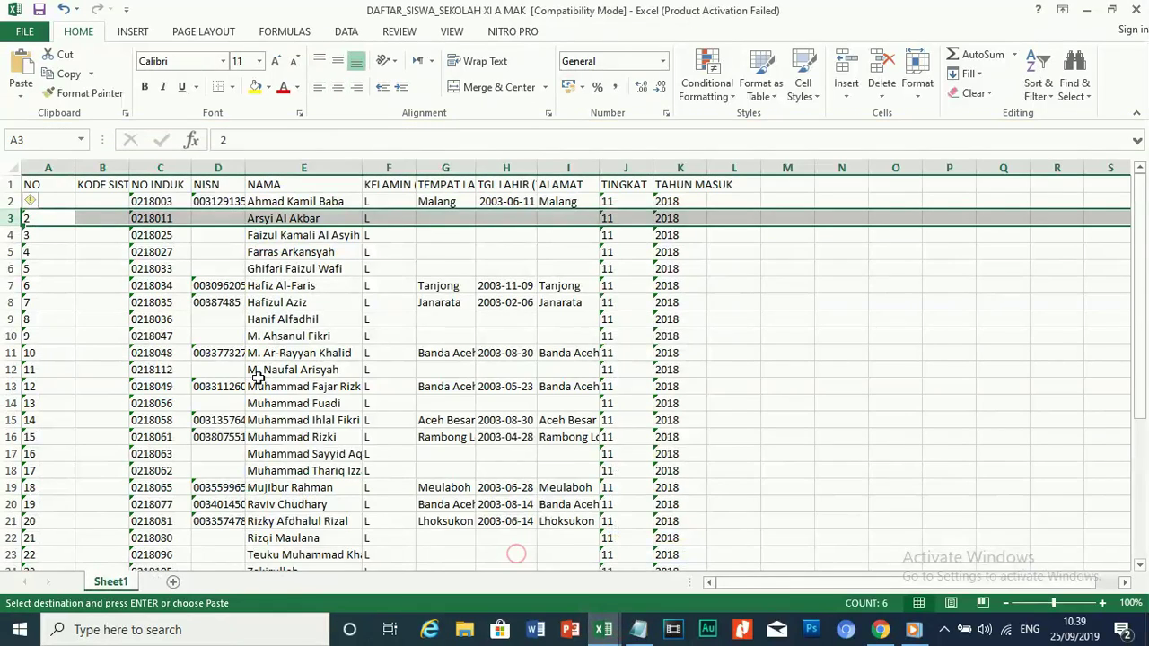
left_click(211, 303)
Paste the copied details into DAFTAR_SISWA row 3 as values and verify name and address.
left_click(156, 218)
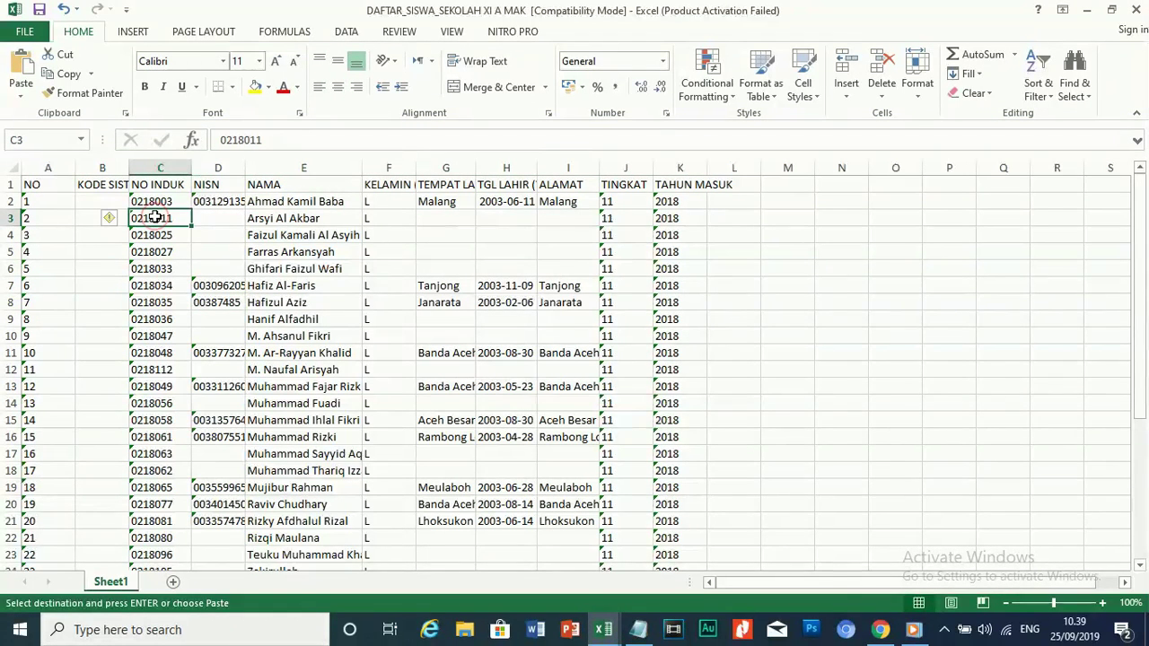
left_click(20, 96)
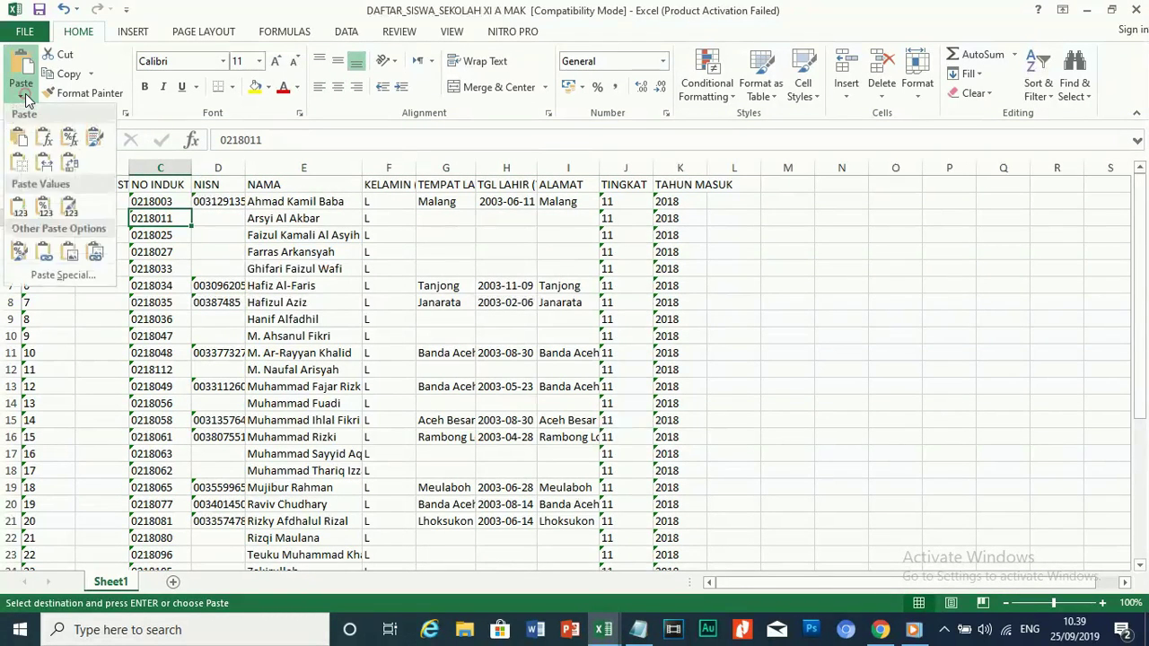
left_click(19, 206)
left_click(446, 252)
left_click(585, 219)
left_click(620, 216)
left_click(321, 218)
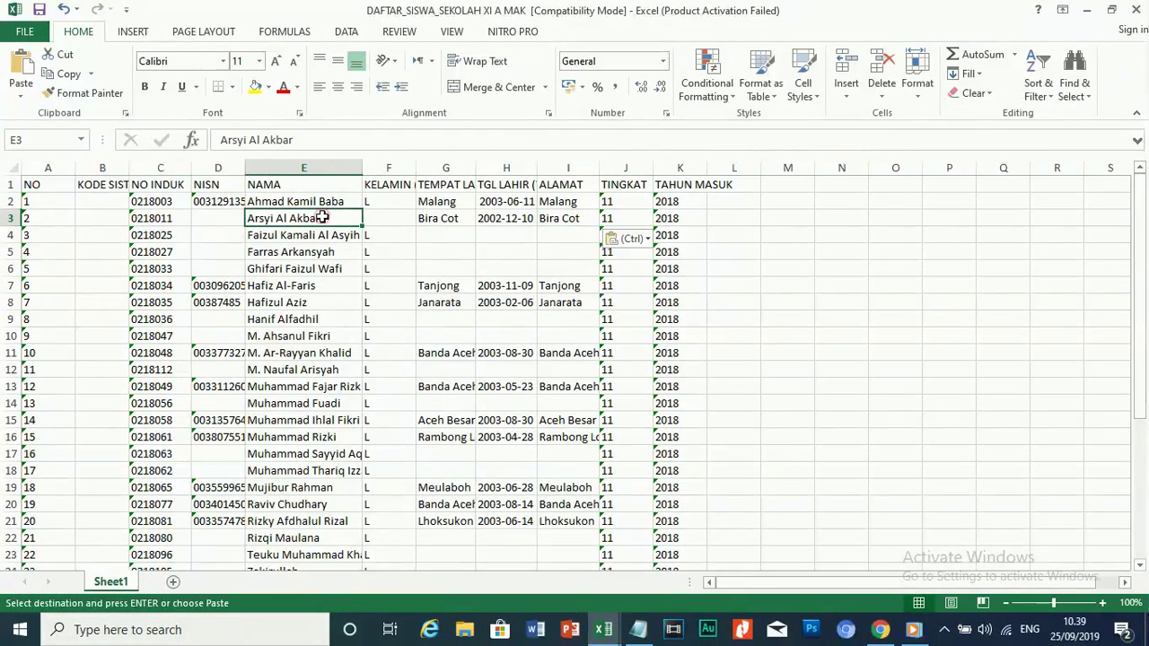
left_click(486, 232)
mouse_move(603, 629)
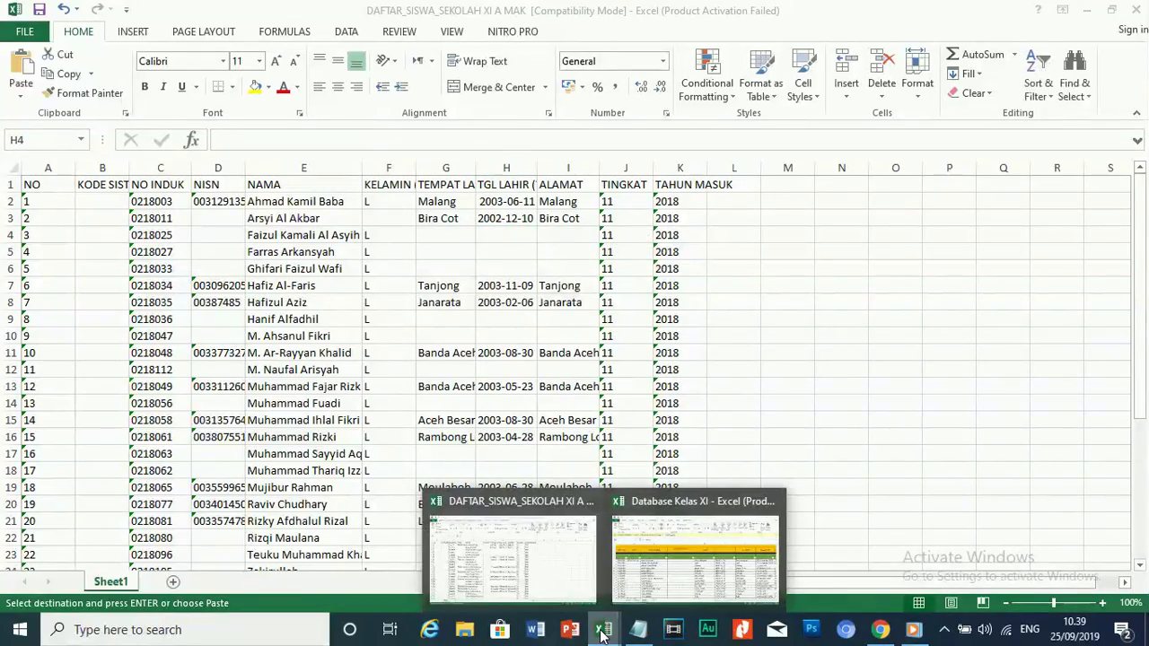
Check the student numbers 0218033 in C6 and 0218025 in C4 of DAFTAR_SISWA.
left_click(670, 563)
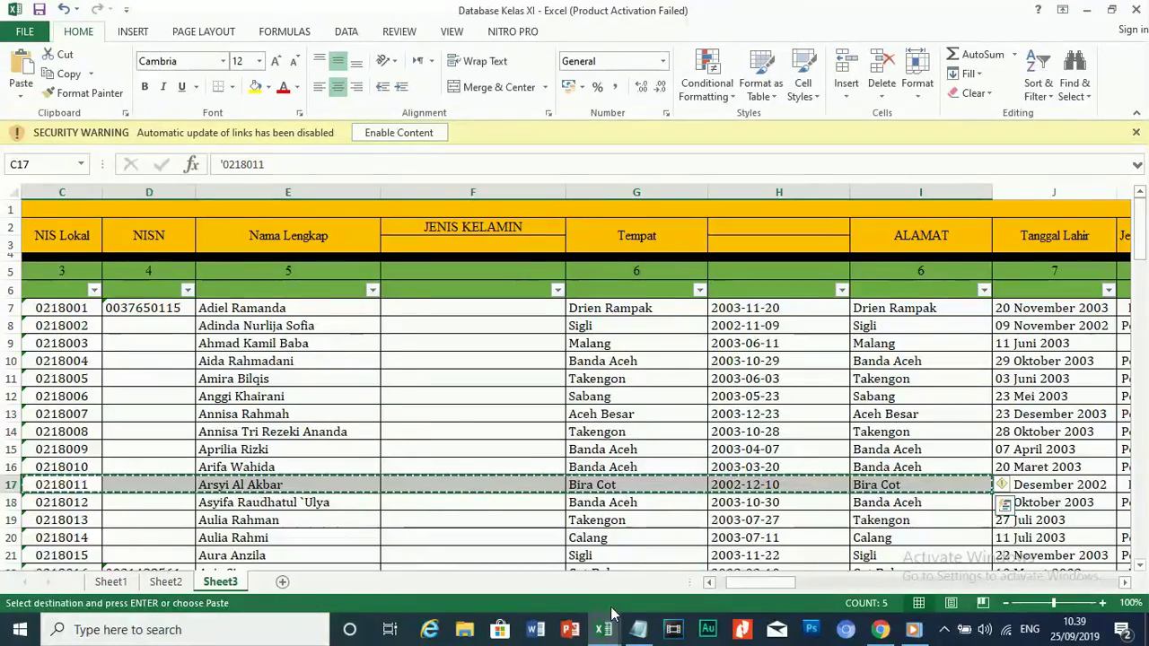
left_click(603, 630)
left_click(518, 573)
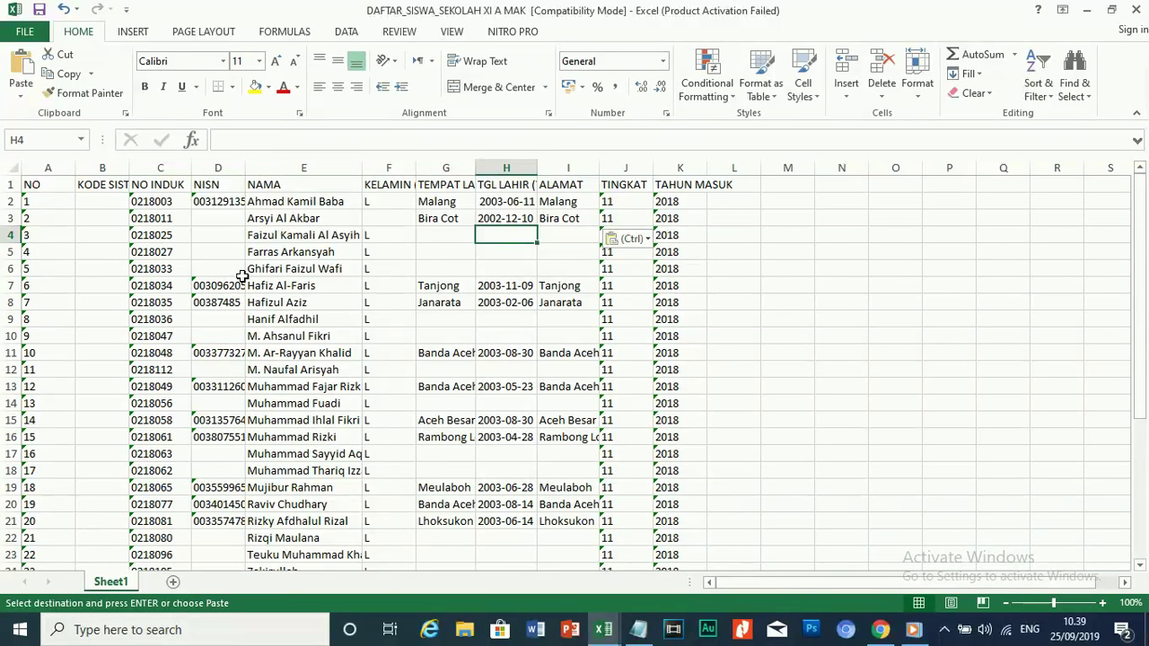
left_click(150, 269)
scroll(228, 319, "down", 2)
scroll(225, 341, "up", 2)
left_click(150, 234)
mouse_move(604, 629)
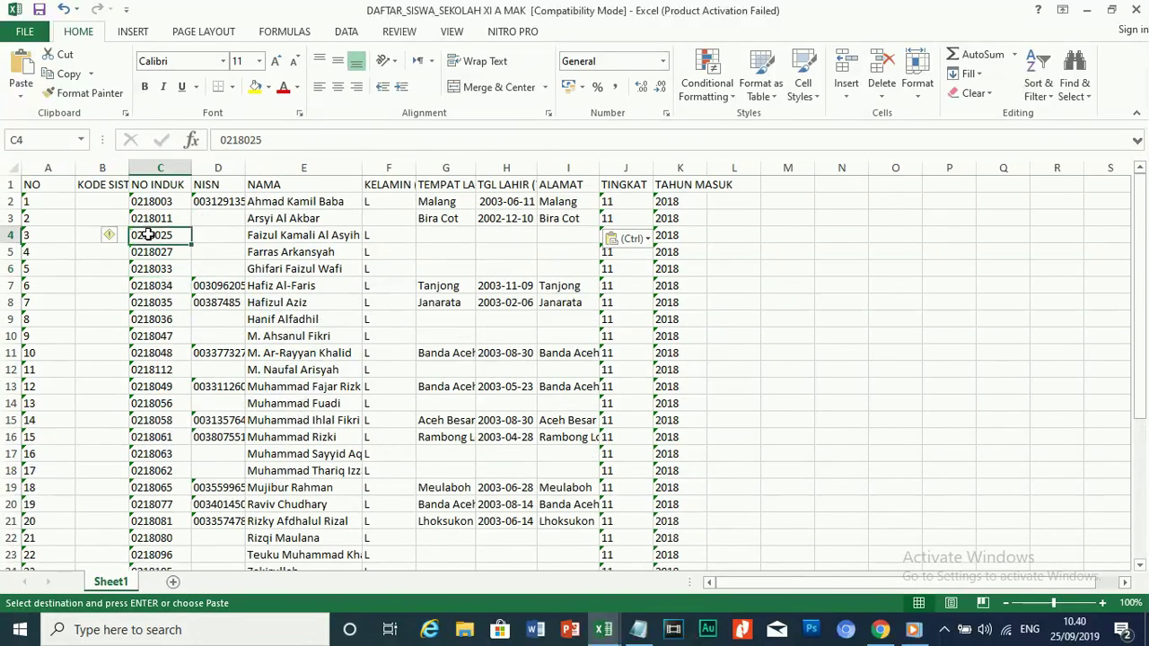
left_click(669, 568)
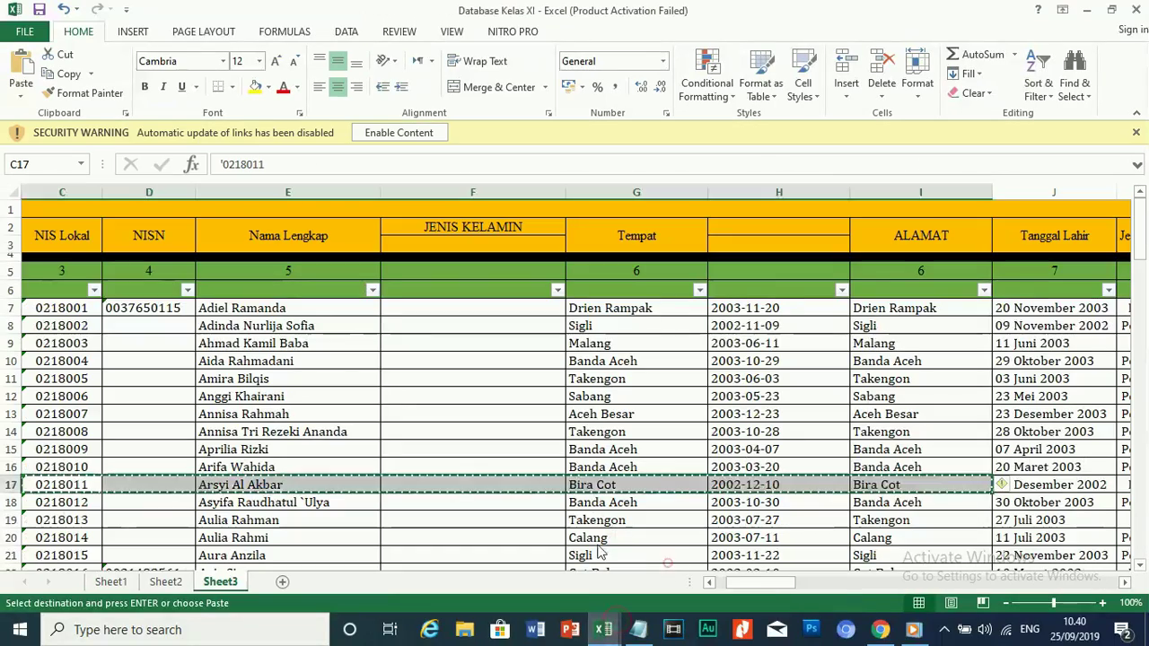
scroll(321, 377, "down", 2)
scroll(303, 390, "down", 2)
scroll(333, 389, "down", 2)
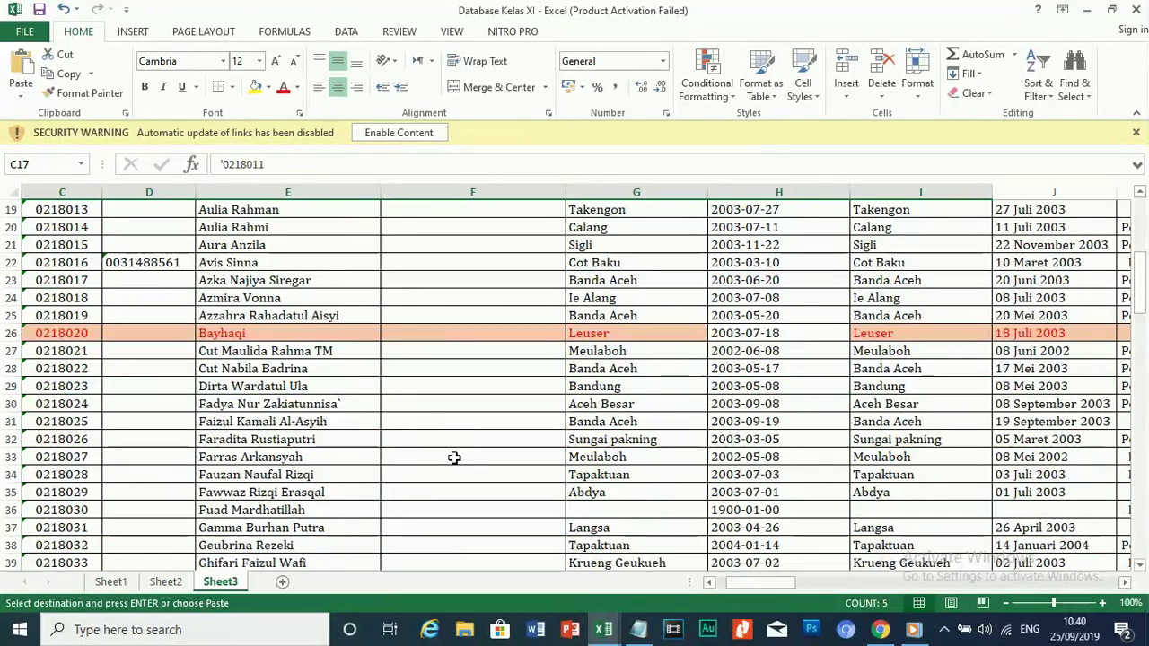
left_click_drag(36, 422, 881, 425)
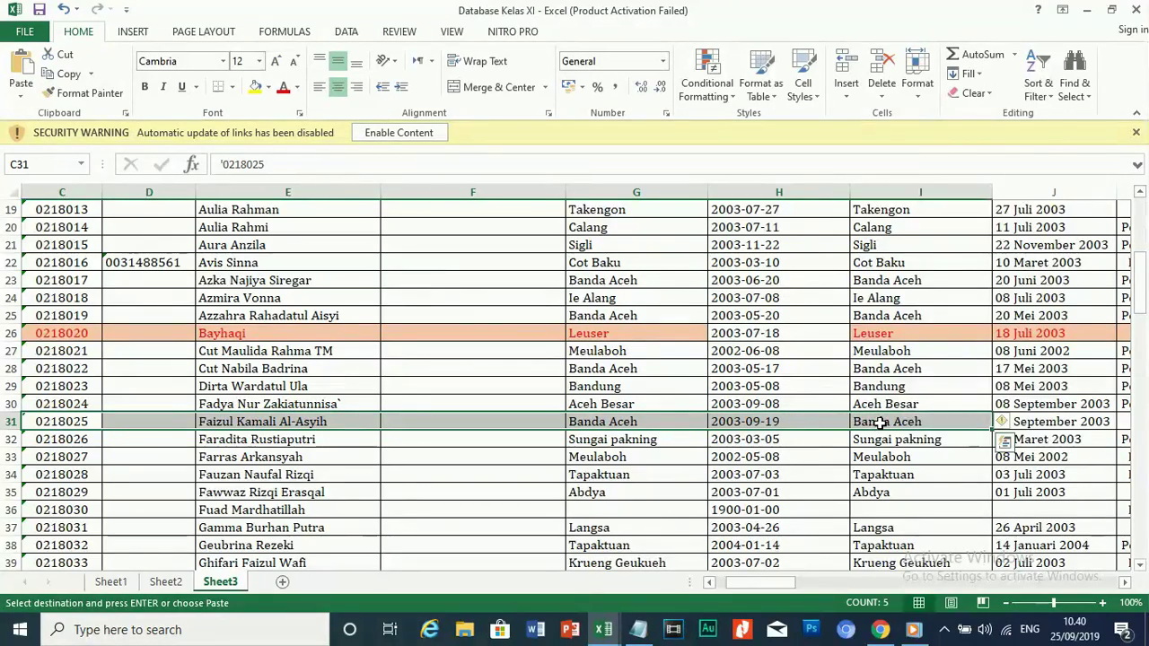
right_click(881, 424)
left_click(922, 115)
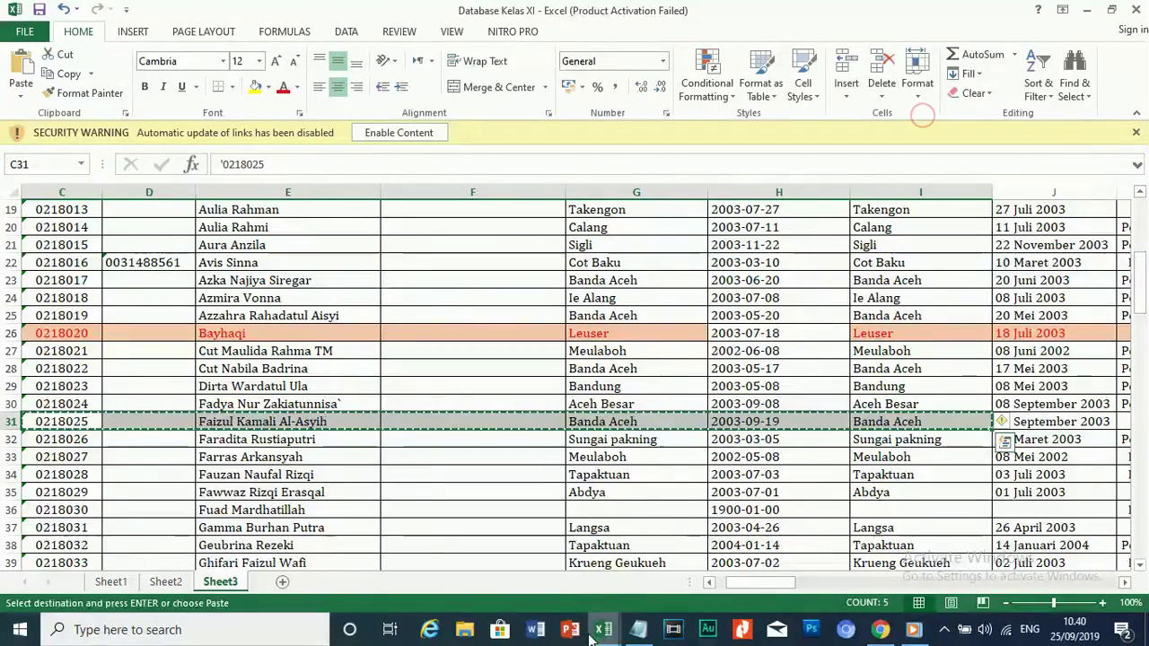
mouse_move(604, 629)
left_click(485, 557)
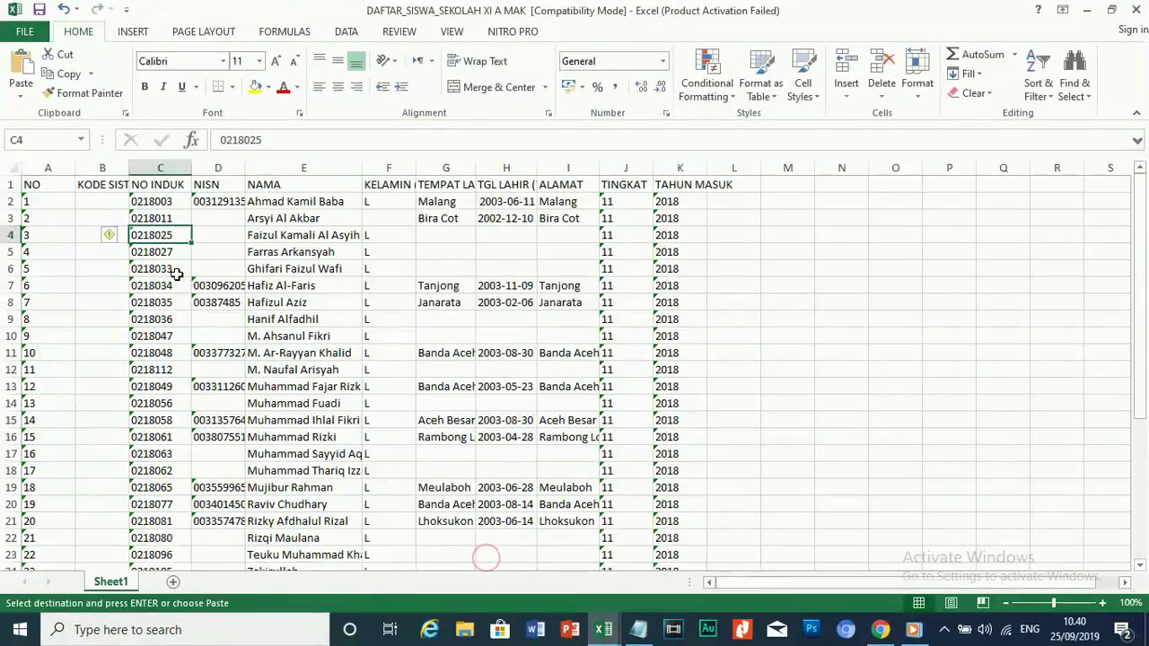
right_click(162, 236)
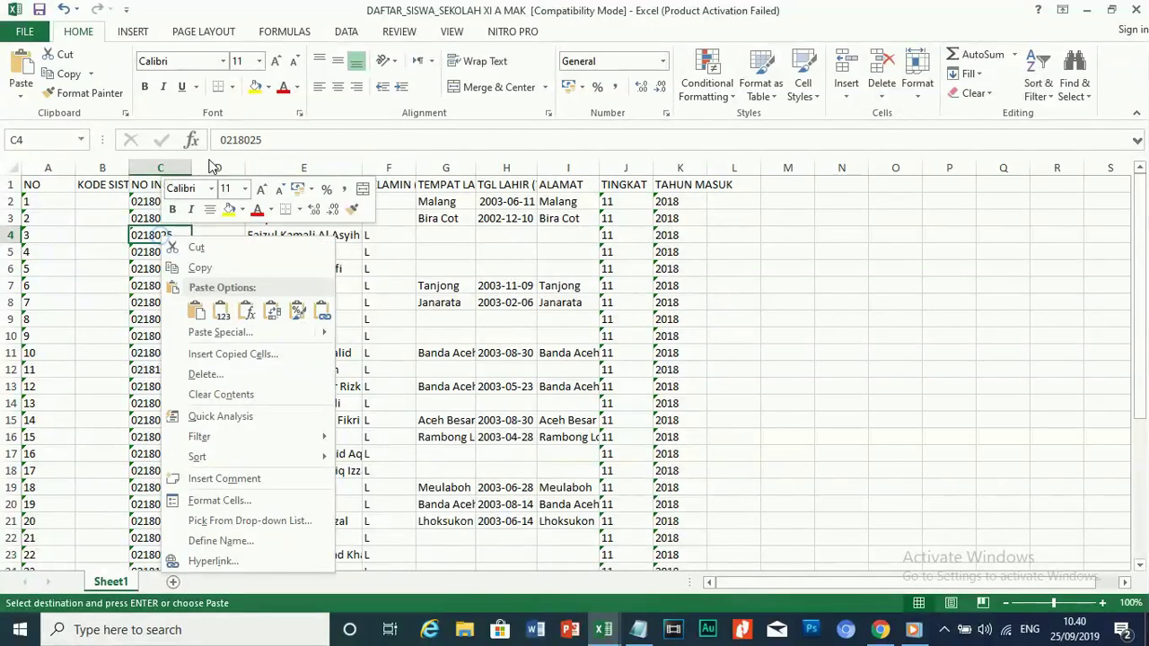
left_click(221, 318)
left_click(462, 240)
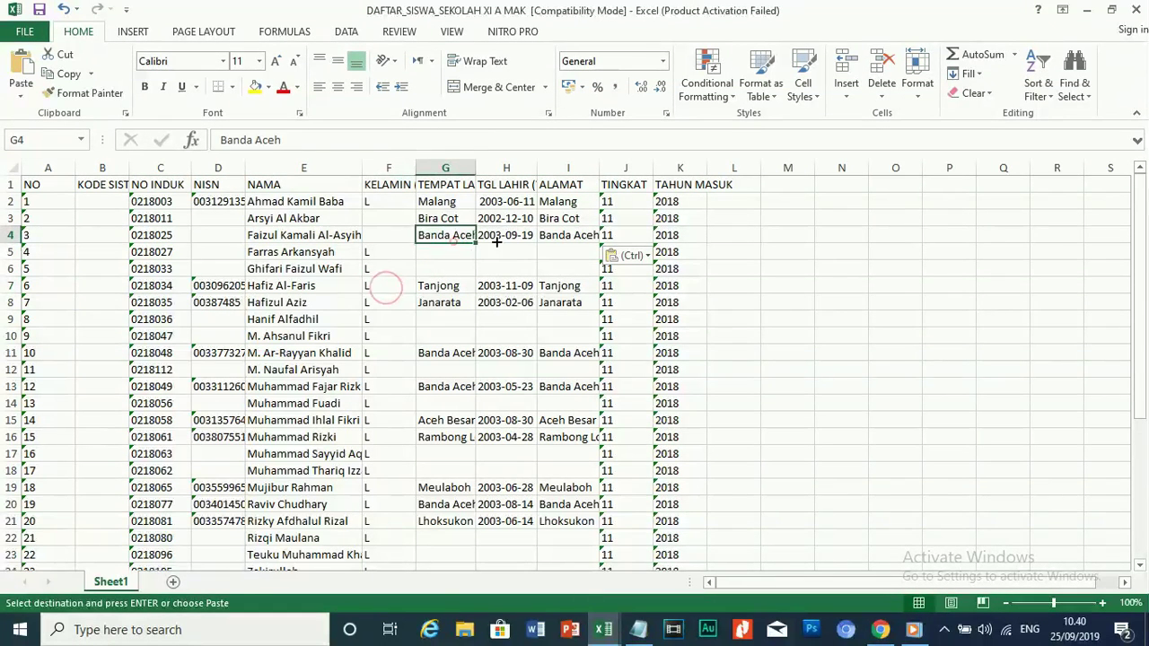
left_click(559, 252)
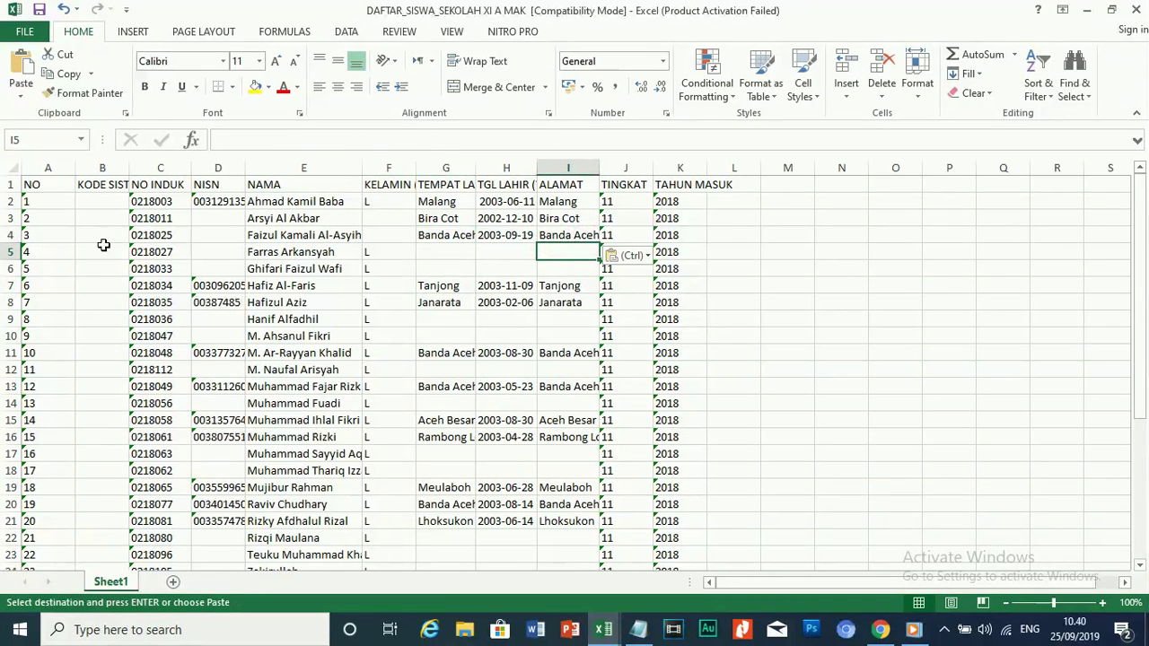
Review the TGL LAHIR birth dates in column H, e.g. 2003-05-23, and cancel the pending copy.
left_click_drag(229, 207, 220, 471)
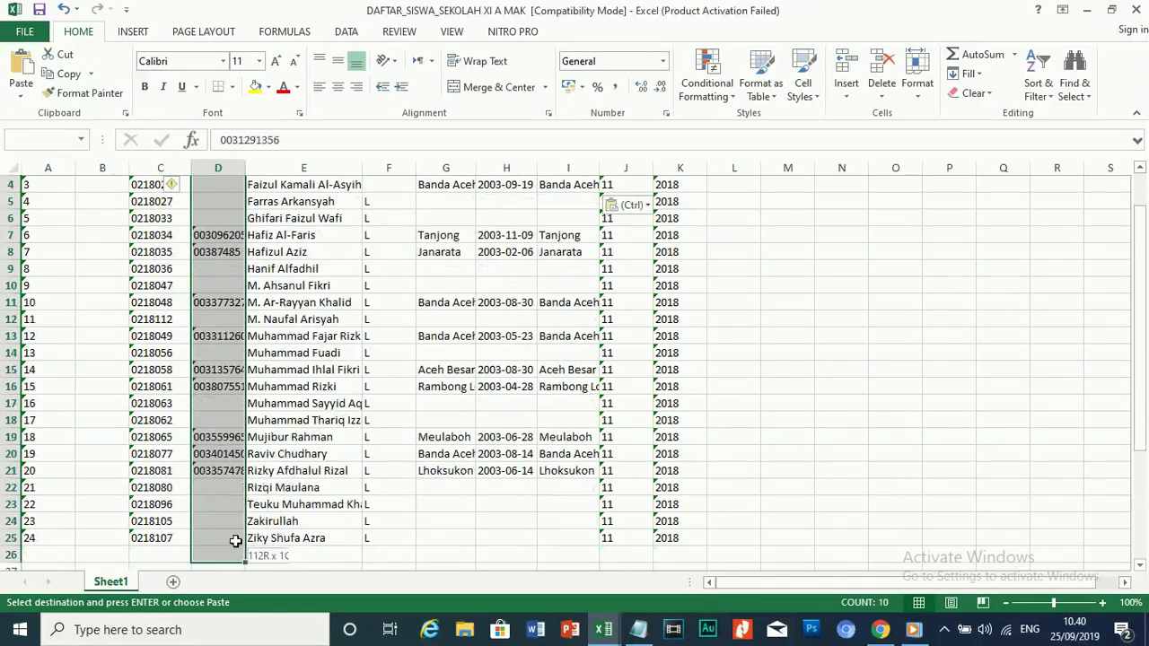
left_click_drag(503, 302, 494, 521)
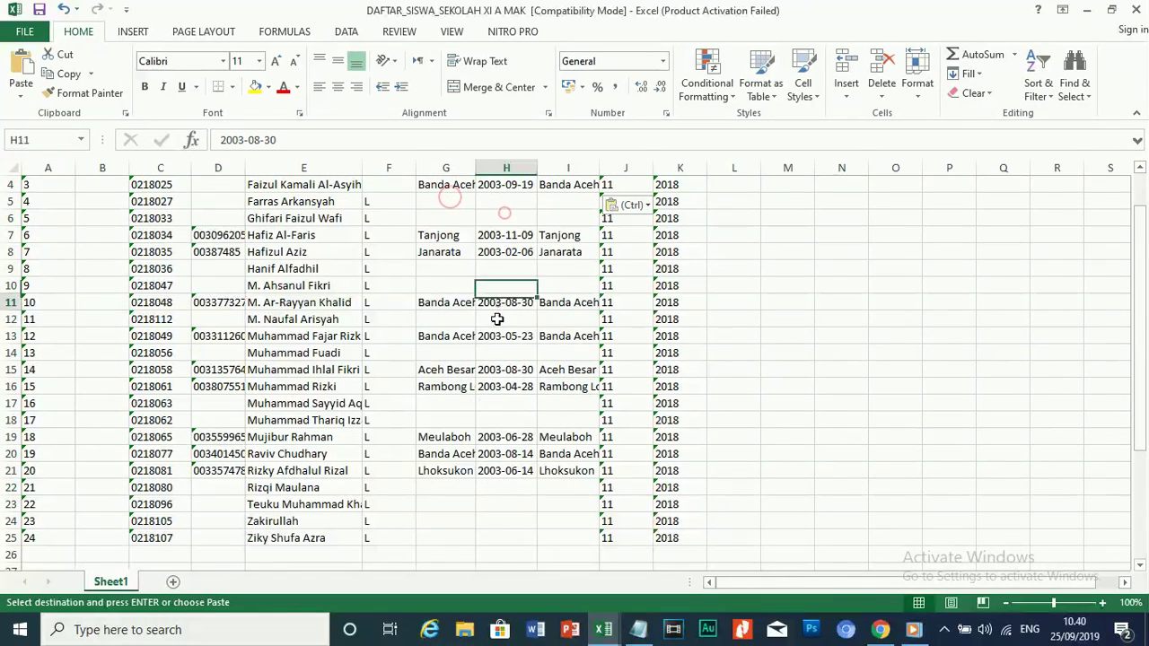
scroll(494, 448, "up", 1)
left_click_drag(507, 235, 508, 499)
left_click(506, 168)
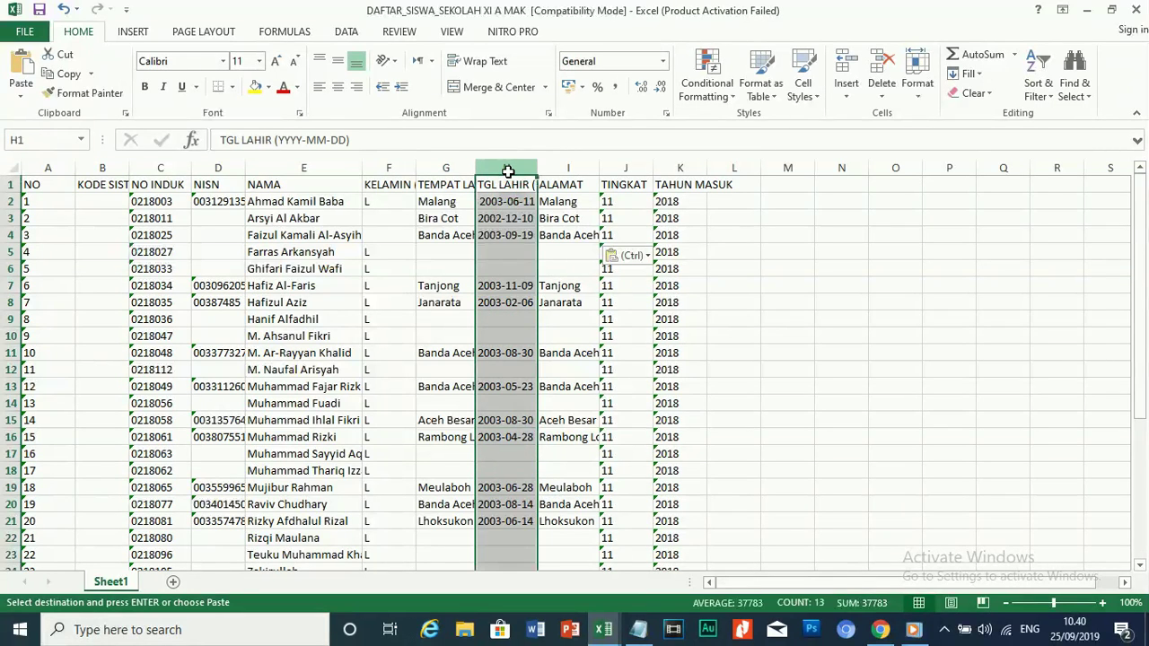
left_click(507, 386)
key("Escape")
Close Database Kelas XI, confirm entry year 2018 in K15, and open SIMPATIKA's Siswa & Alumni section.
left_click(603, 629)
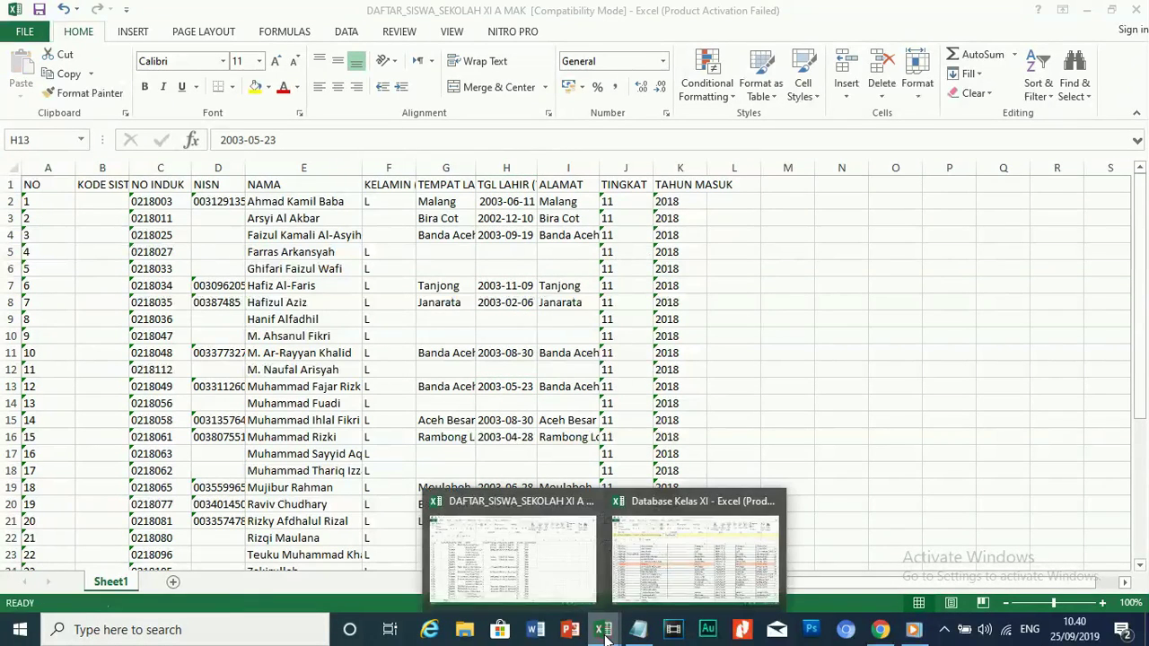
left_click(683, 586)
left_click(507, 386)
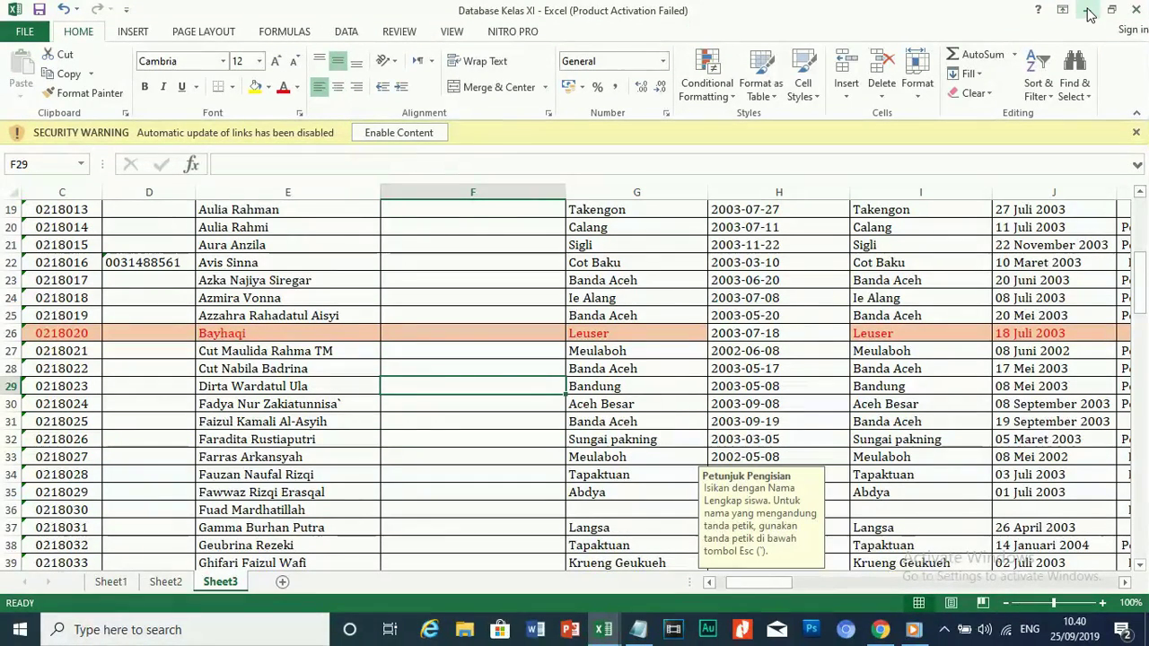
left_click(1133, 12)
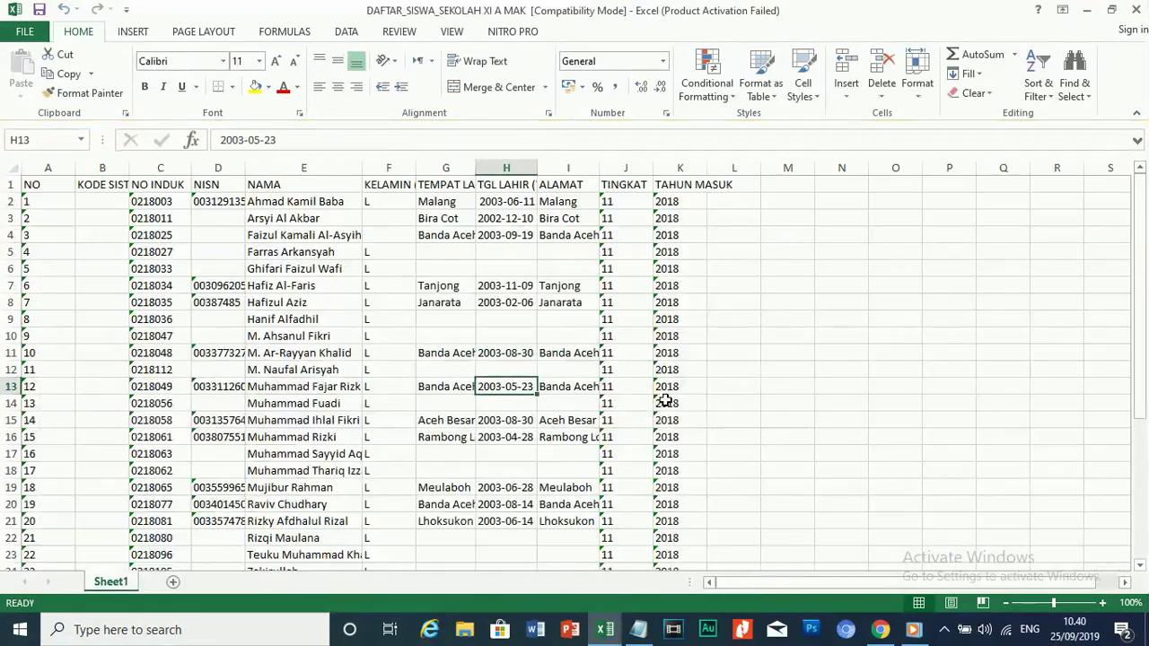
left_click(681, 416)
scroll(736, 399, "down", 3)
scroll(736, 399, "up", 3)
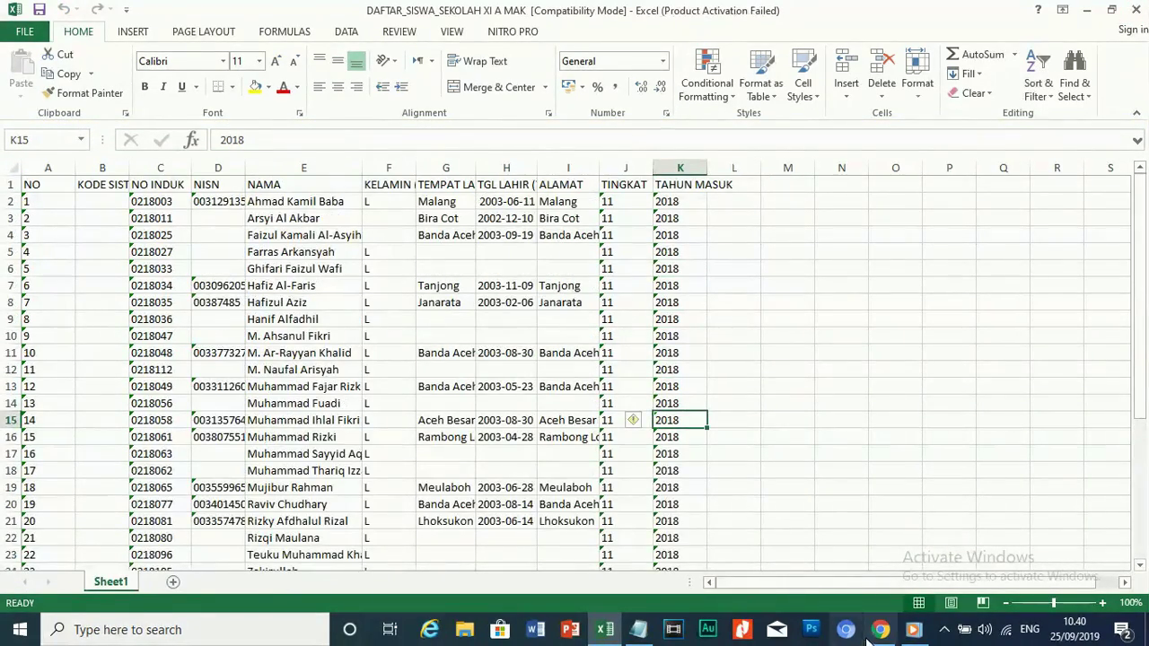
left_click(880, 630)
left_click(367, 187)
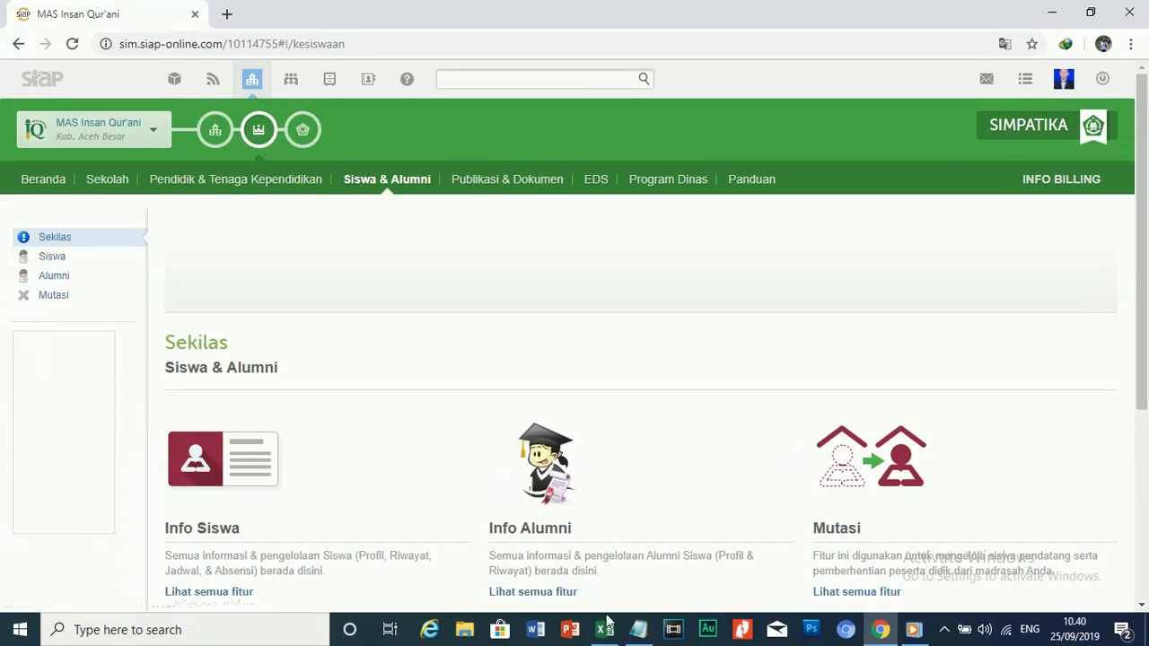
Bring the Notepad tutorial notes, now at point 6, to the front.
left_click(631, 634)
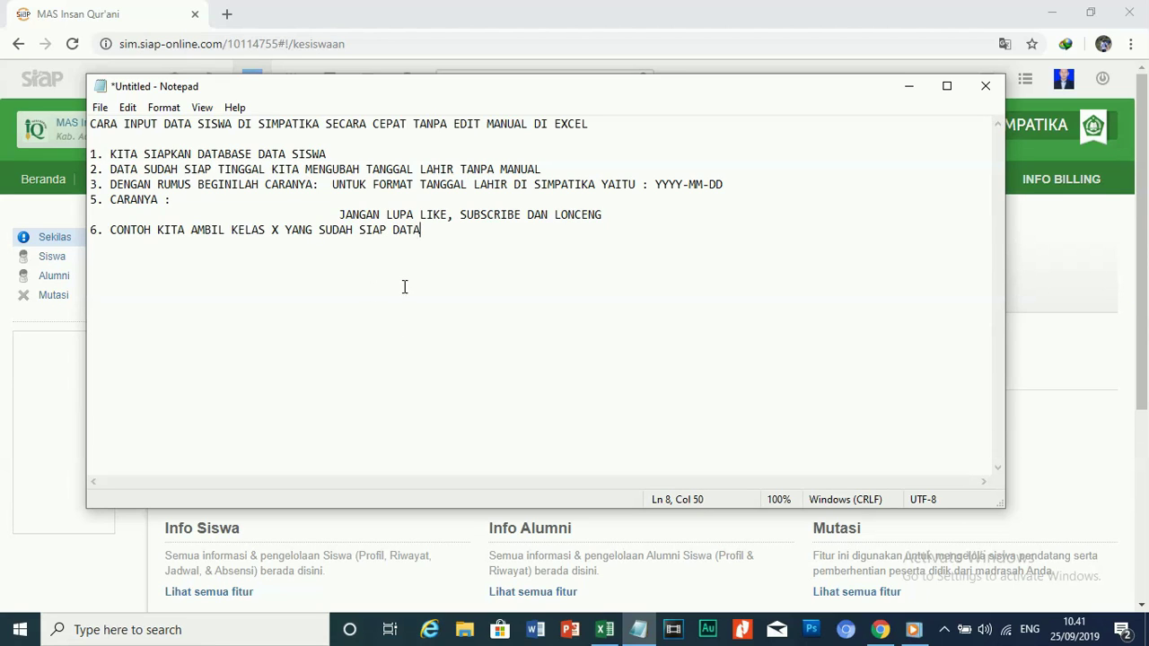
left_click(907, 87)
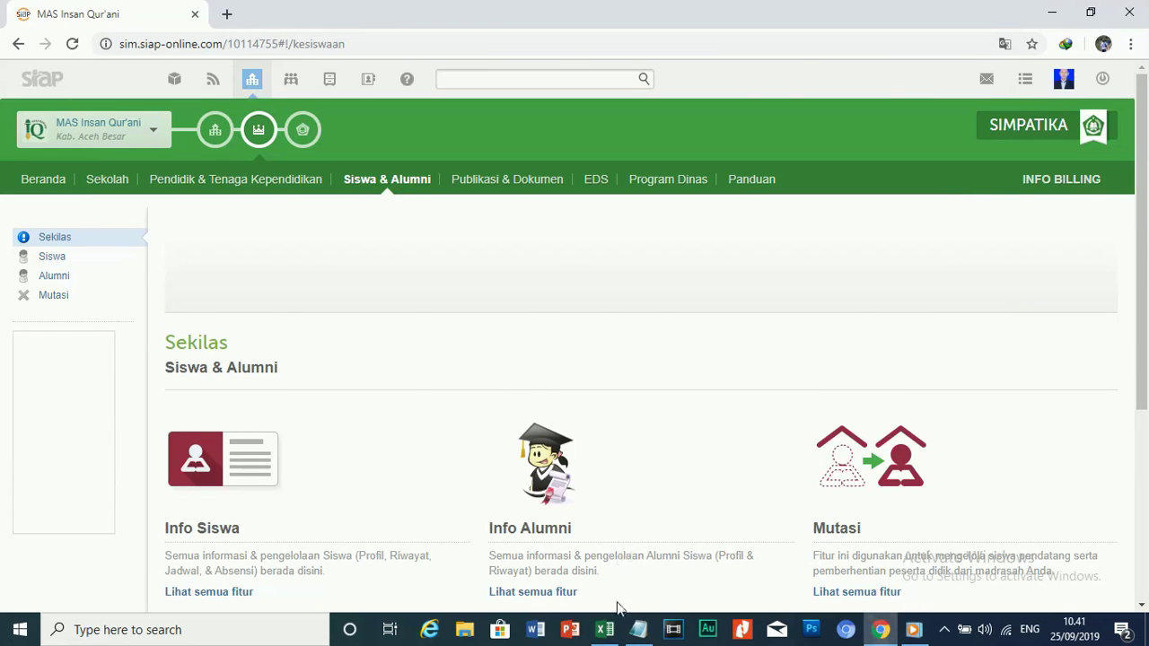
Glance at the student spreadsheet, then open SIMPATIKA's full student list.
left_click(604, 628)
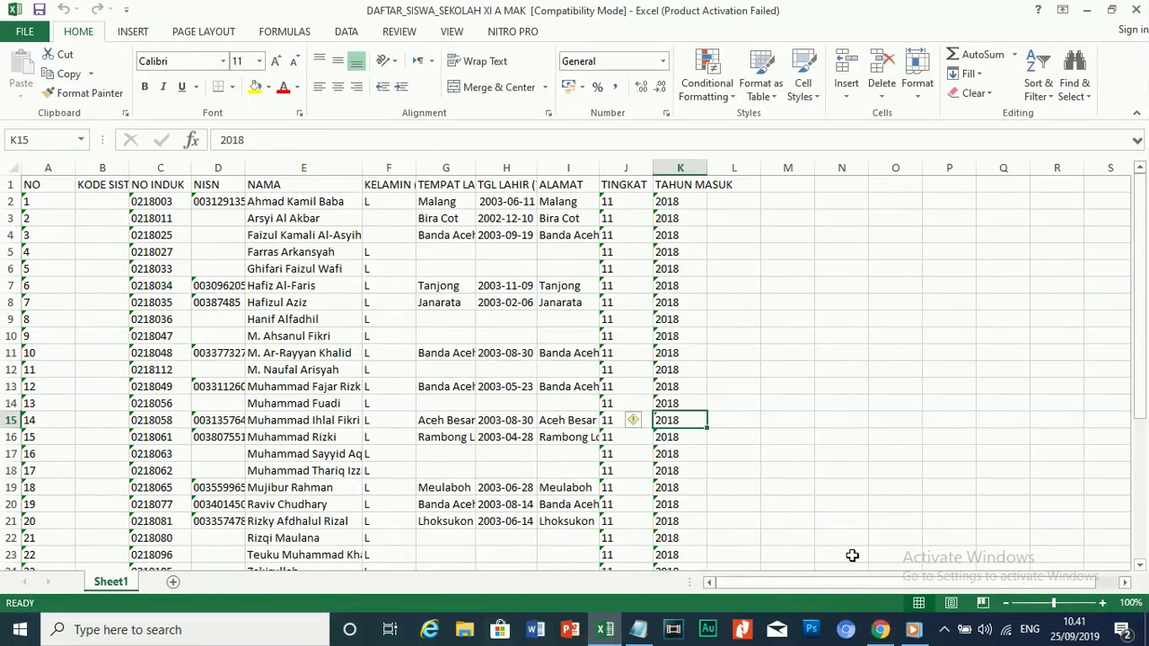
left_click(880, 629)
left_click(54, 258)
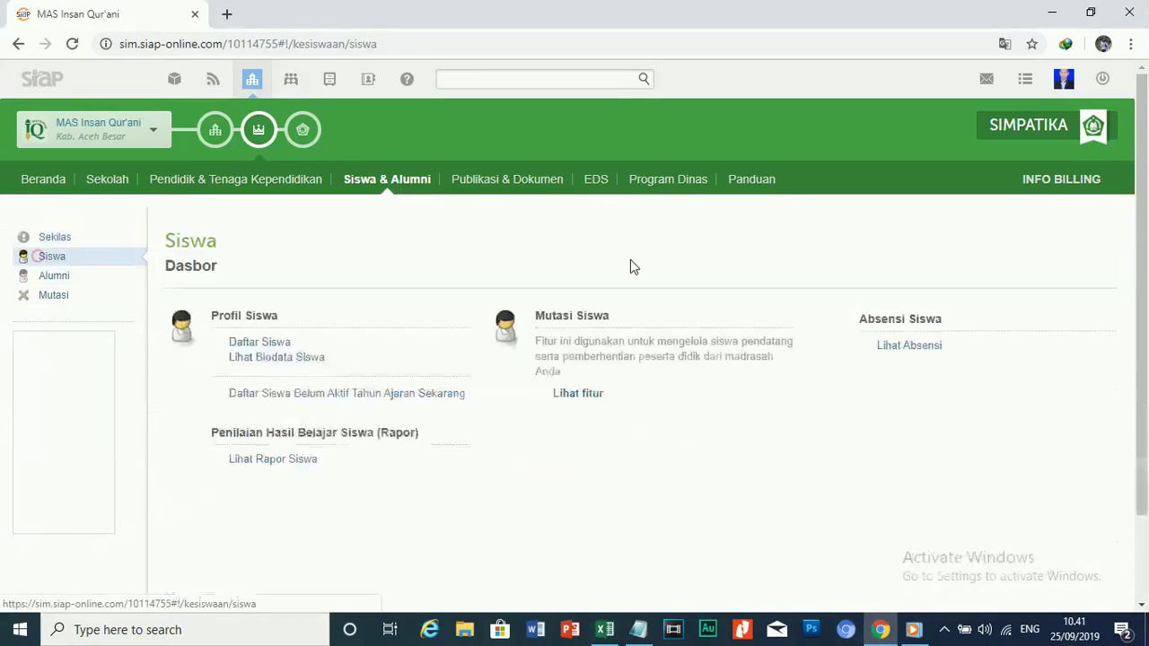
left_click(260, 342)
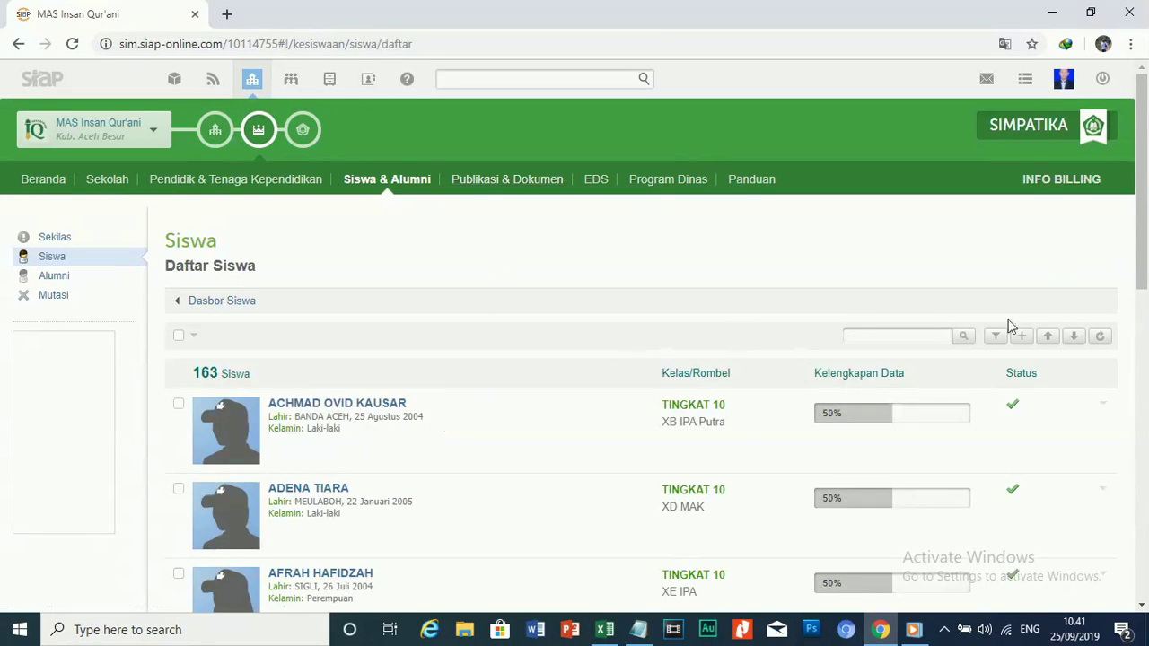
Open the Sekolah class list (Daftar Kelas) and view the participants of class XF IPA.
left_click(107, 179)
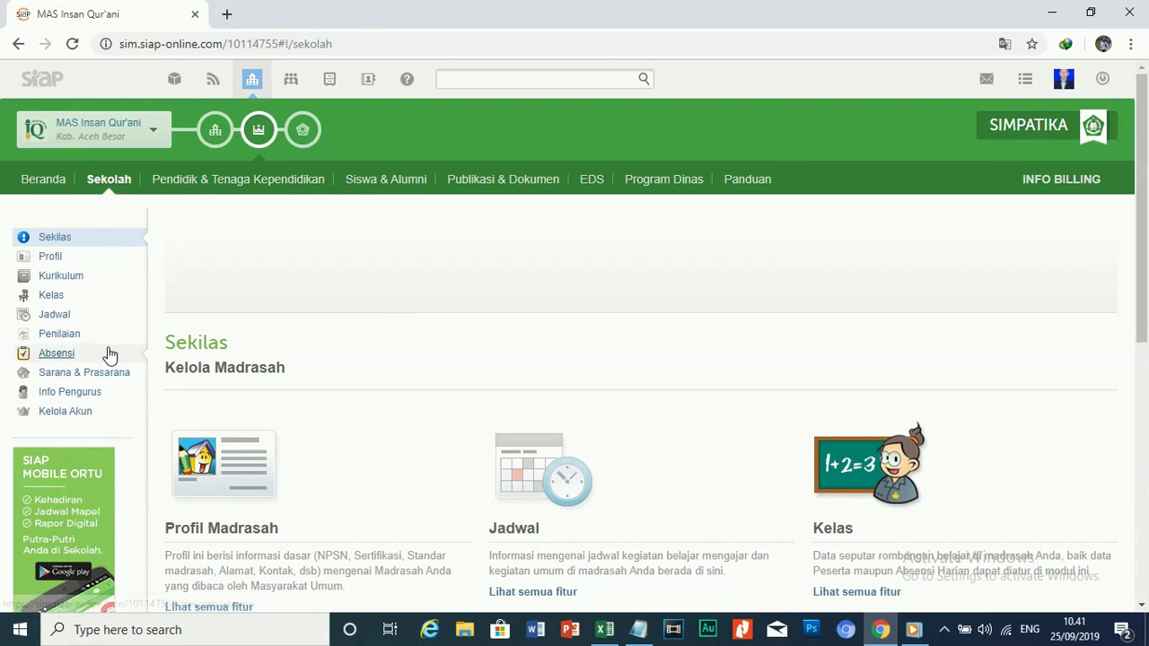
left_click(53, 295)
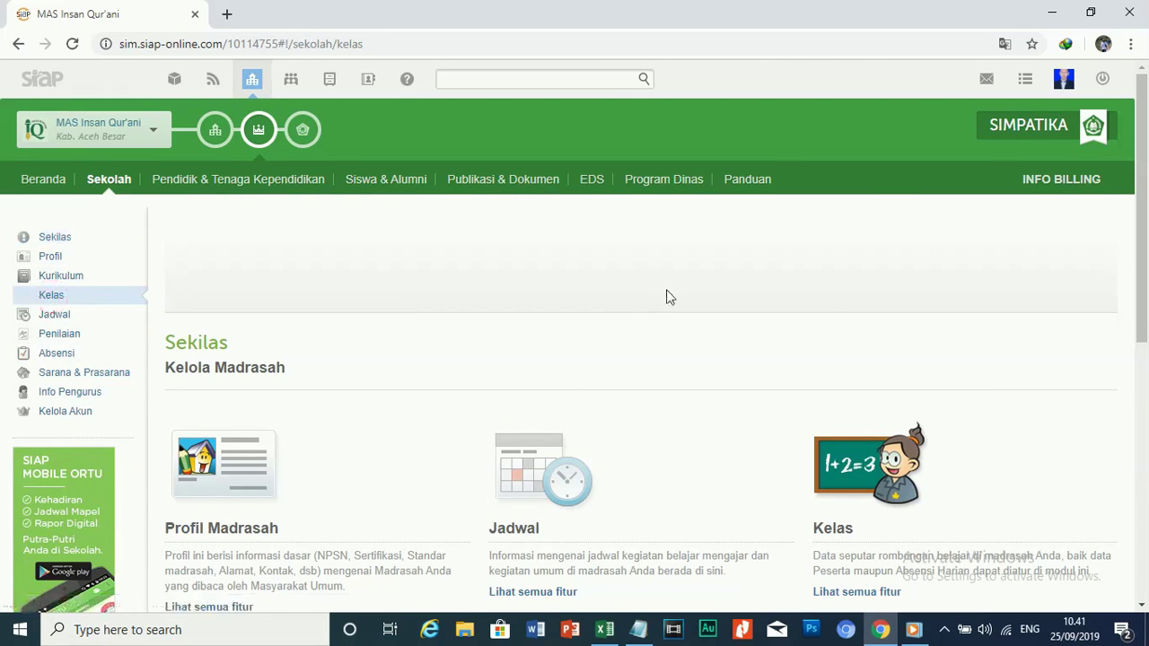
left_click(251, 342)
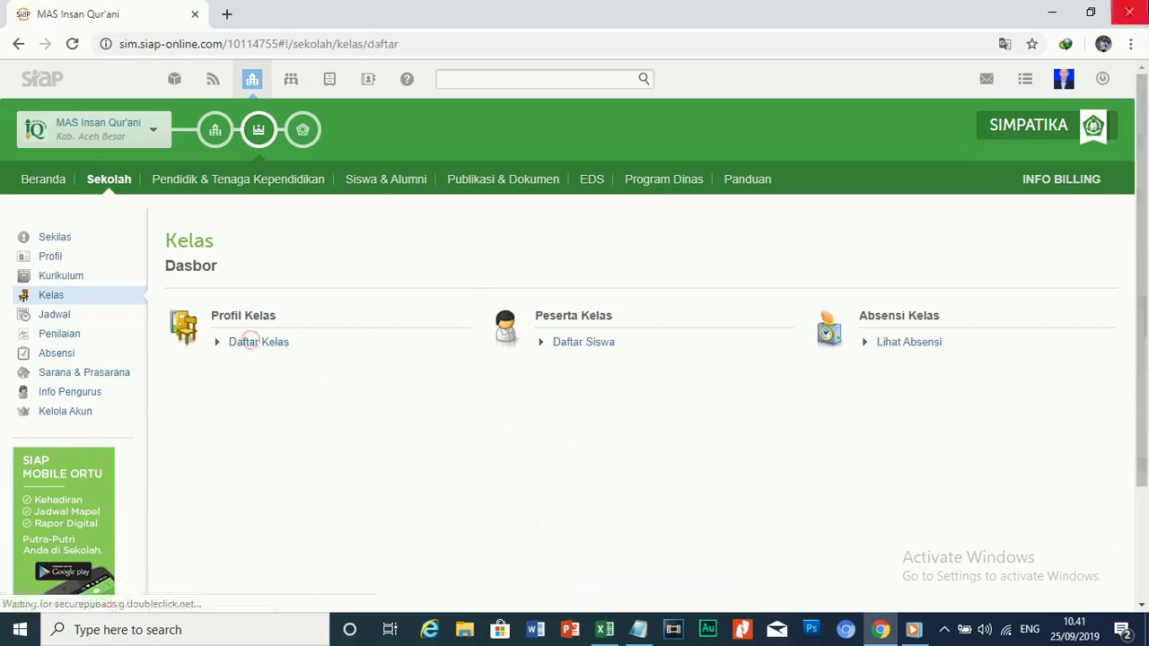
scroll(736, 339, "down", 1)
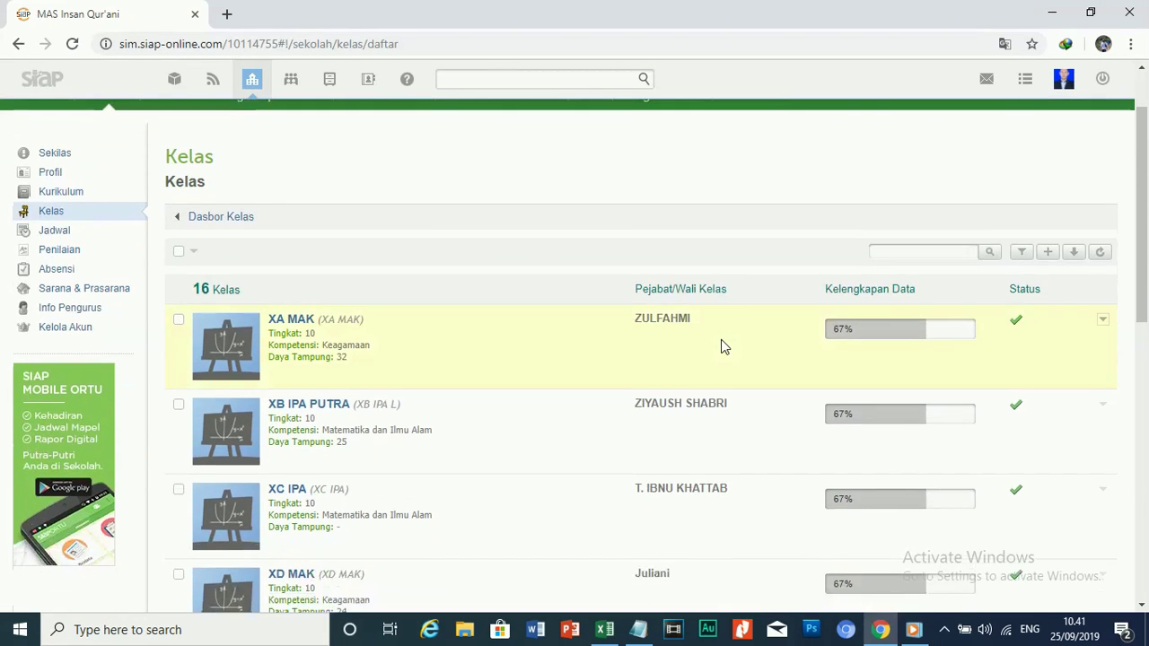
scroll(386, 395, "down", 2)
scroll(326, 409, "down", 2)
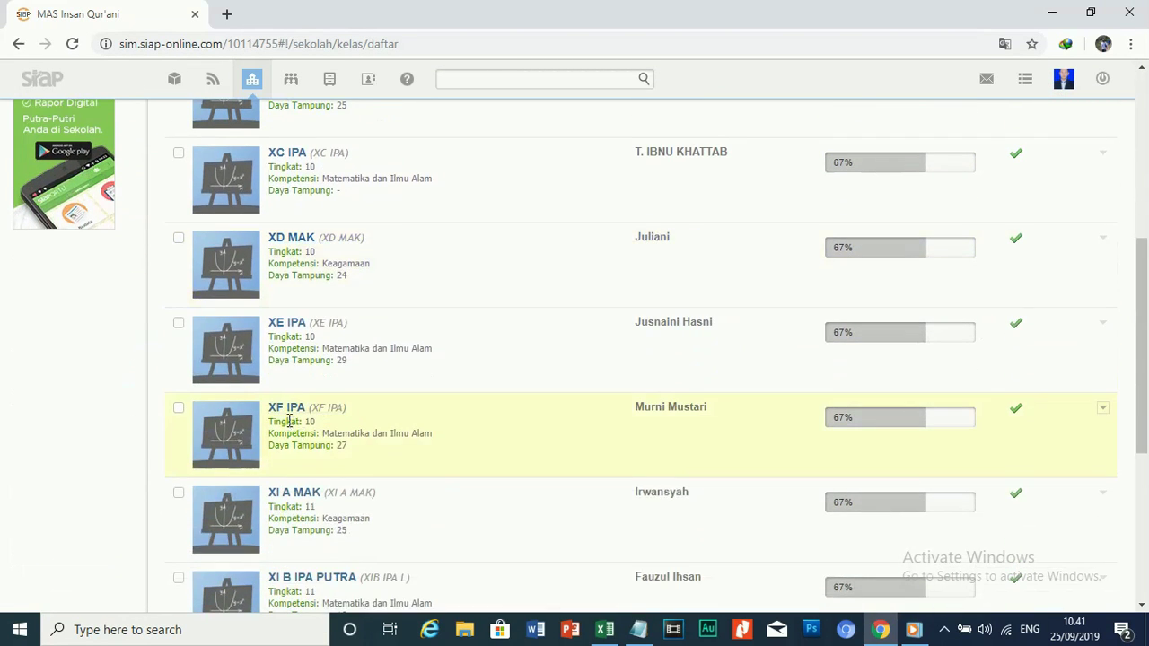
left_click(297, 409)
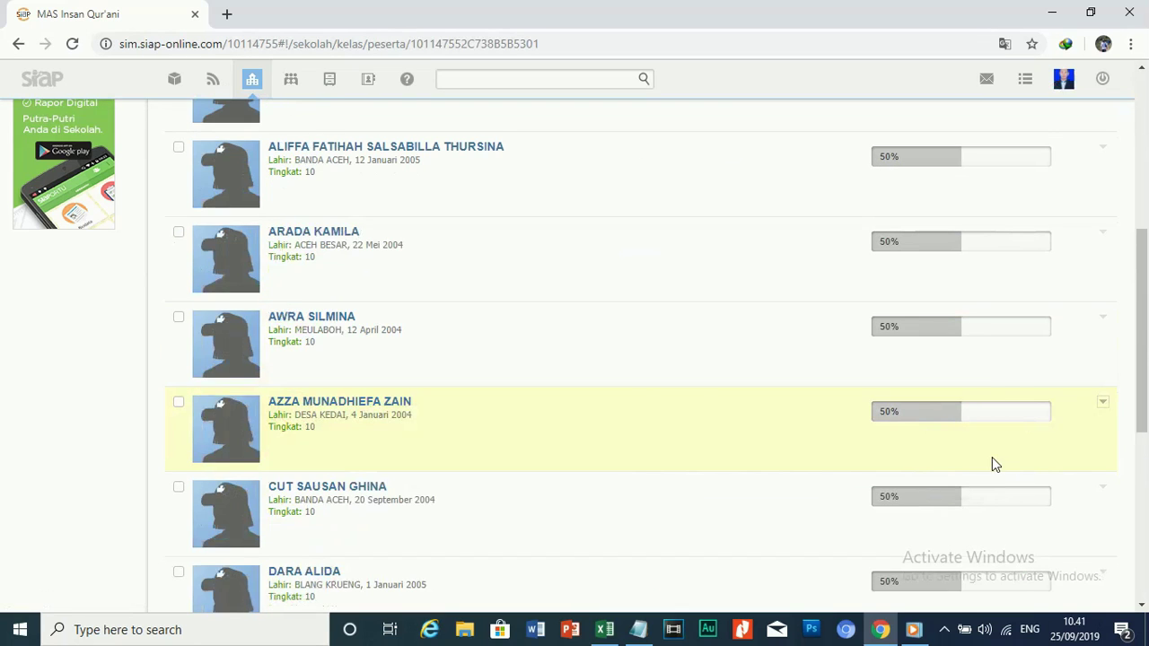
scroll(1014, 406, "up", 4)
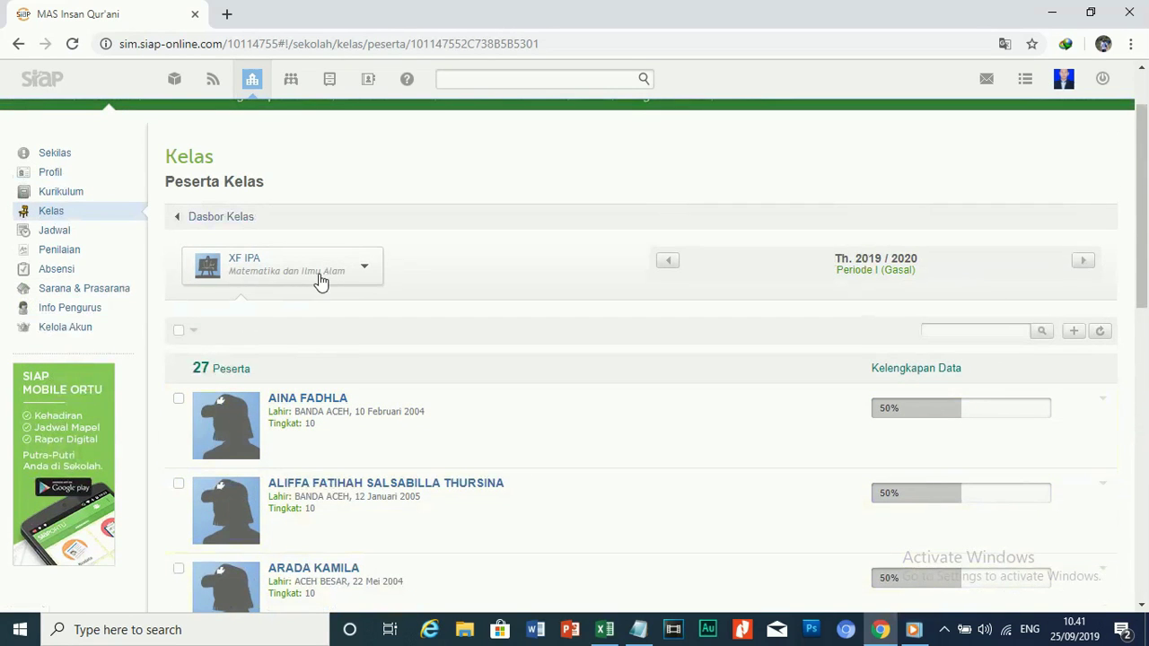
Return to the class list, check XF IPA's actions, then open the Siswa & Alumni Siswa dashboard.
left_click(18, 43)
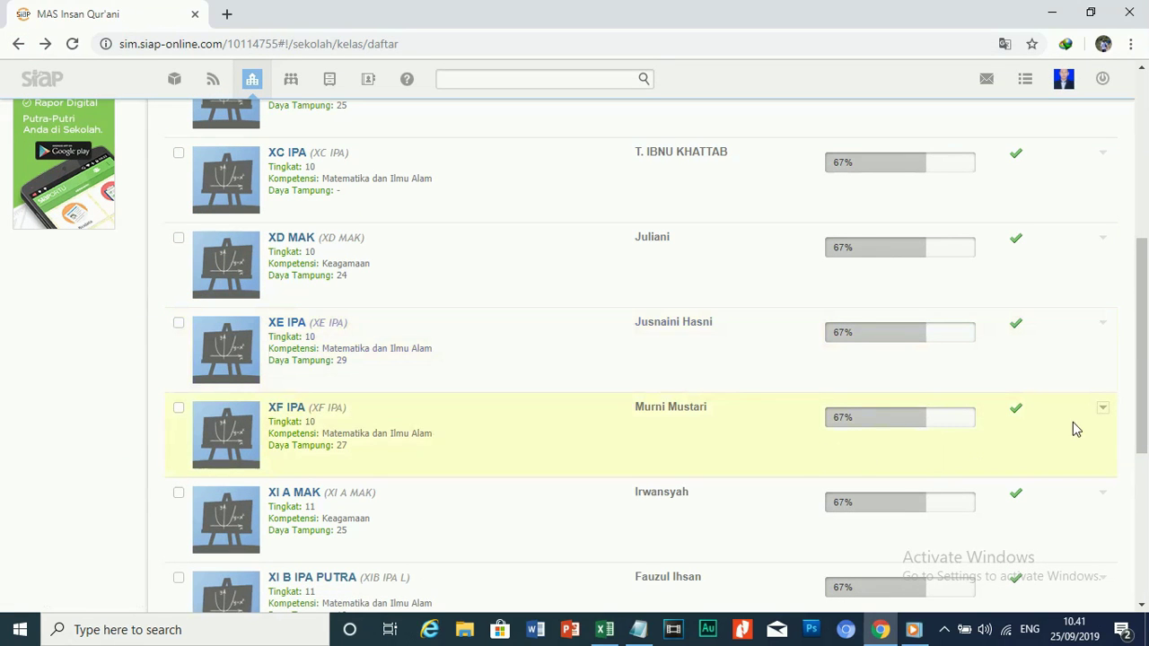
left_click(1103, 411)
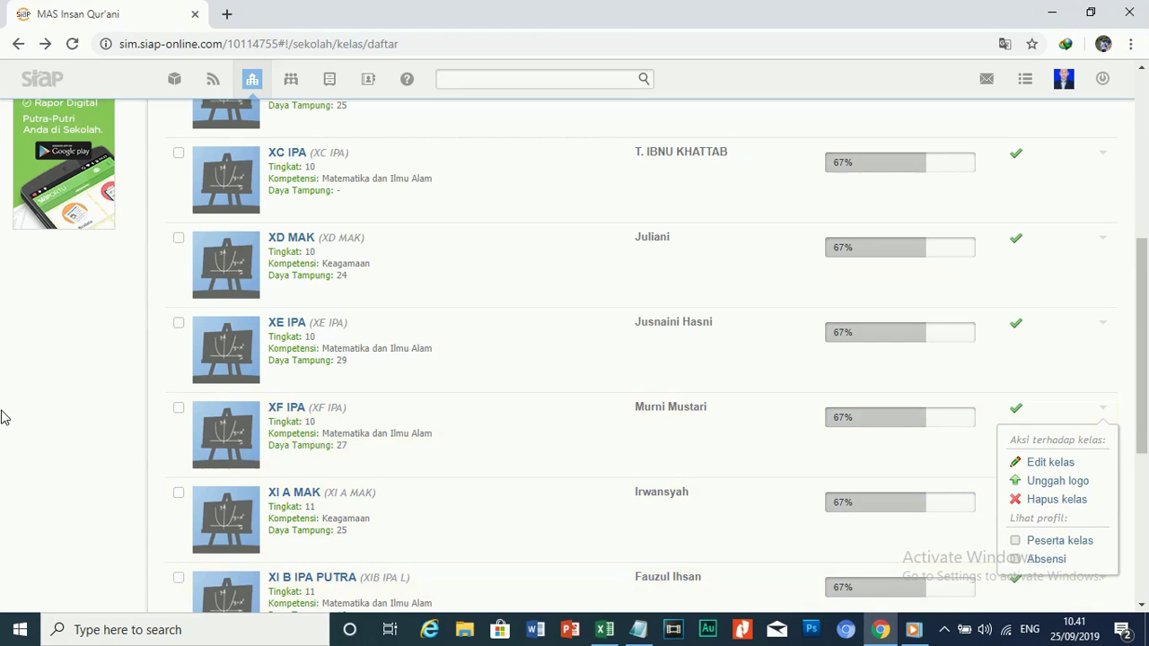
scroll(207, 453, "down", 1)
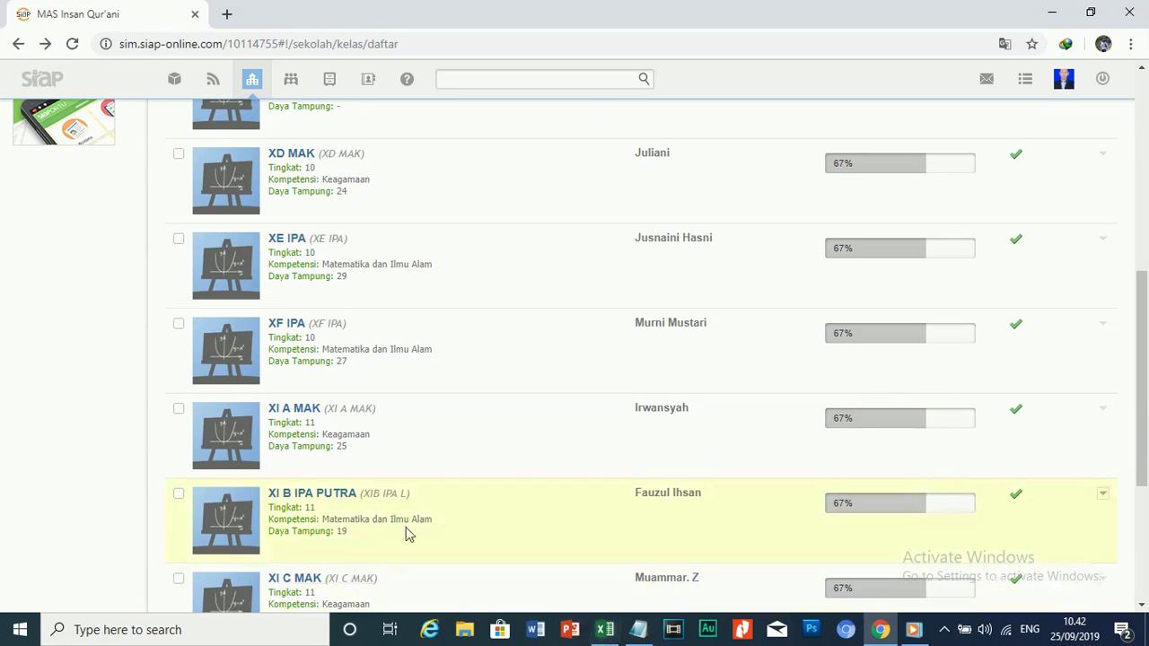
scroll(368, 496, "up", 4)
scroll(461, 491, "up", 3)
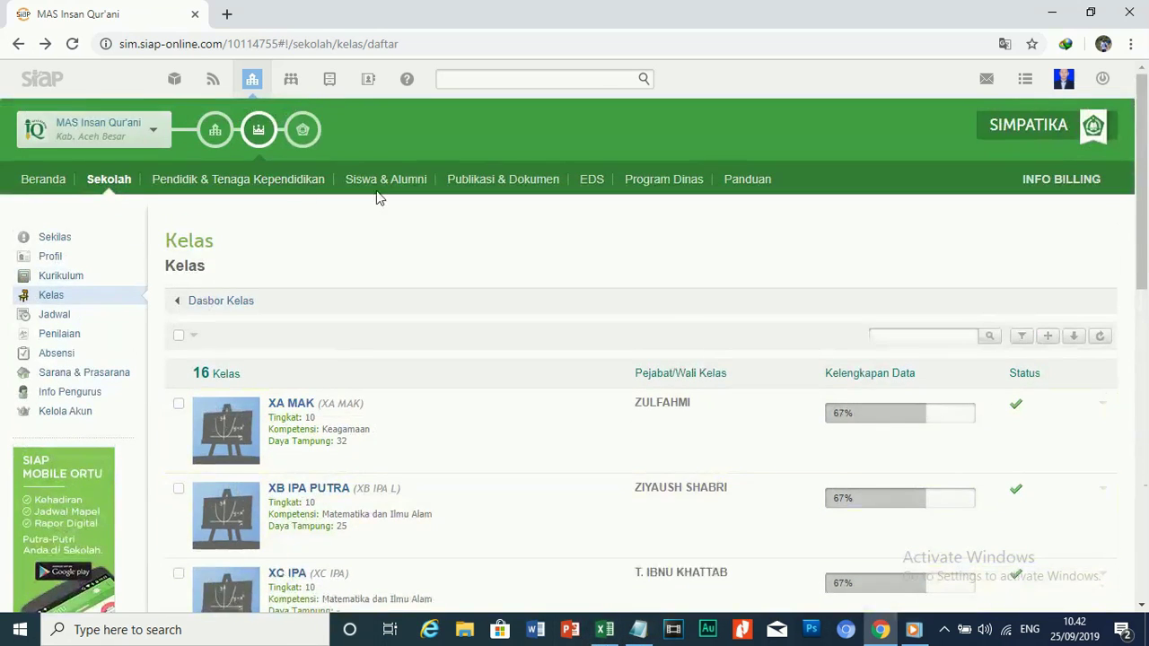
left_click(383, 185)
left_click(49, 256)
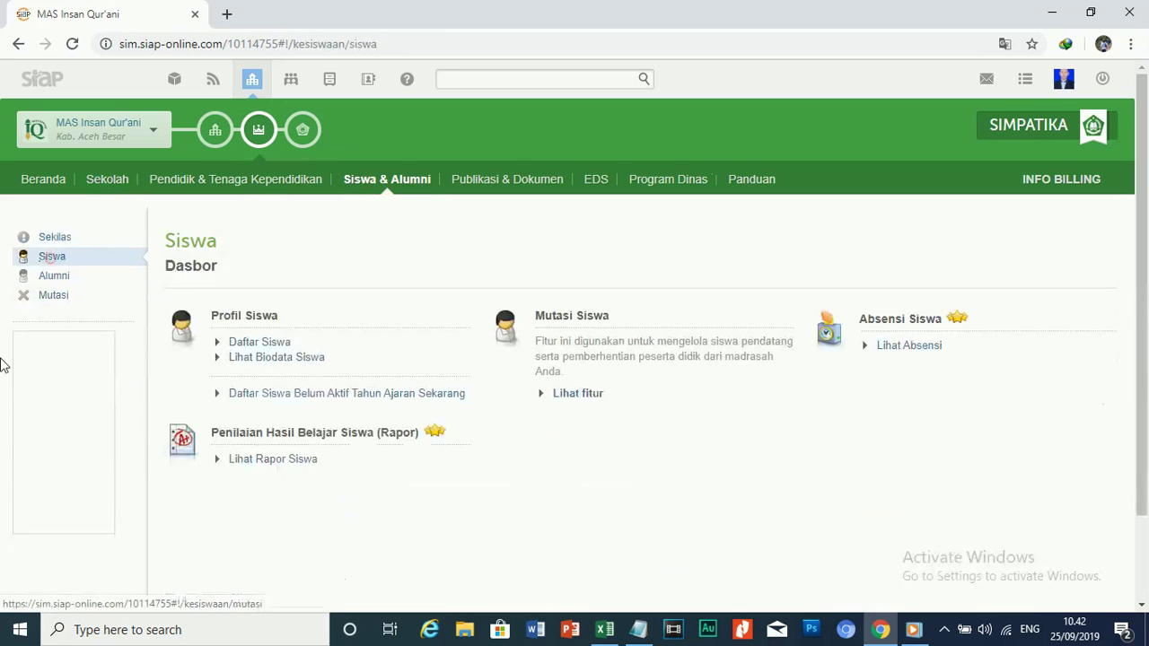
From Daftar Siswa, start a fresh student upload (Upload Baru) and choose Pilih file.
left_click(260, 342)
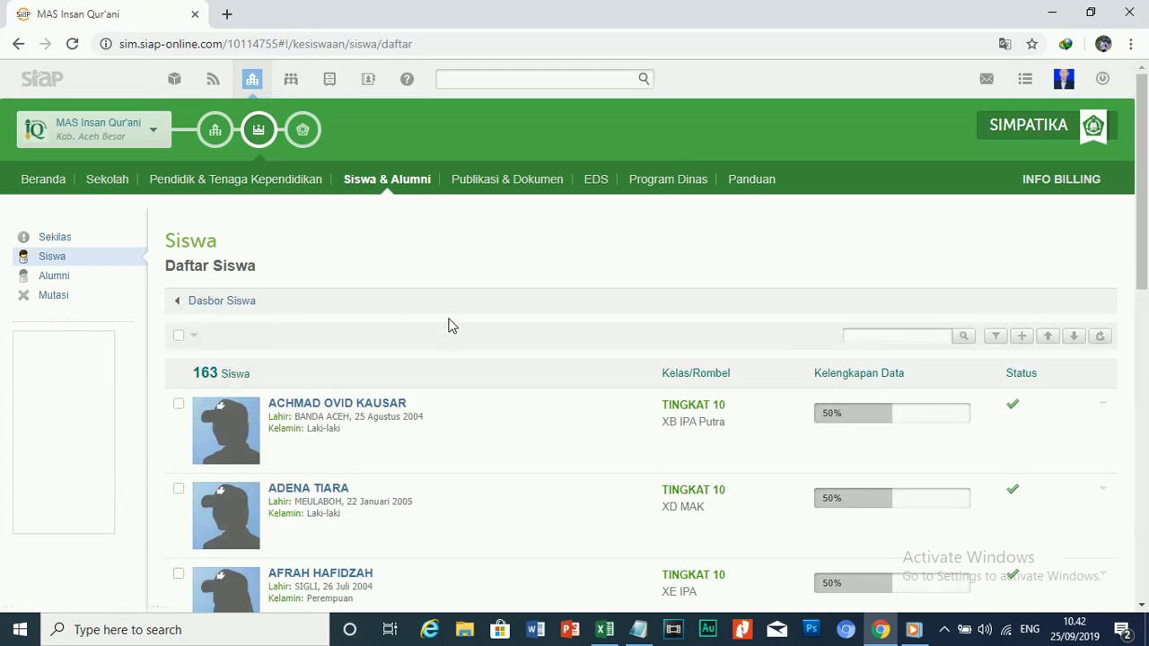
left_click(1047, 336)
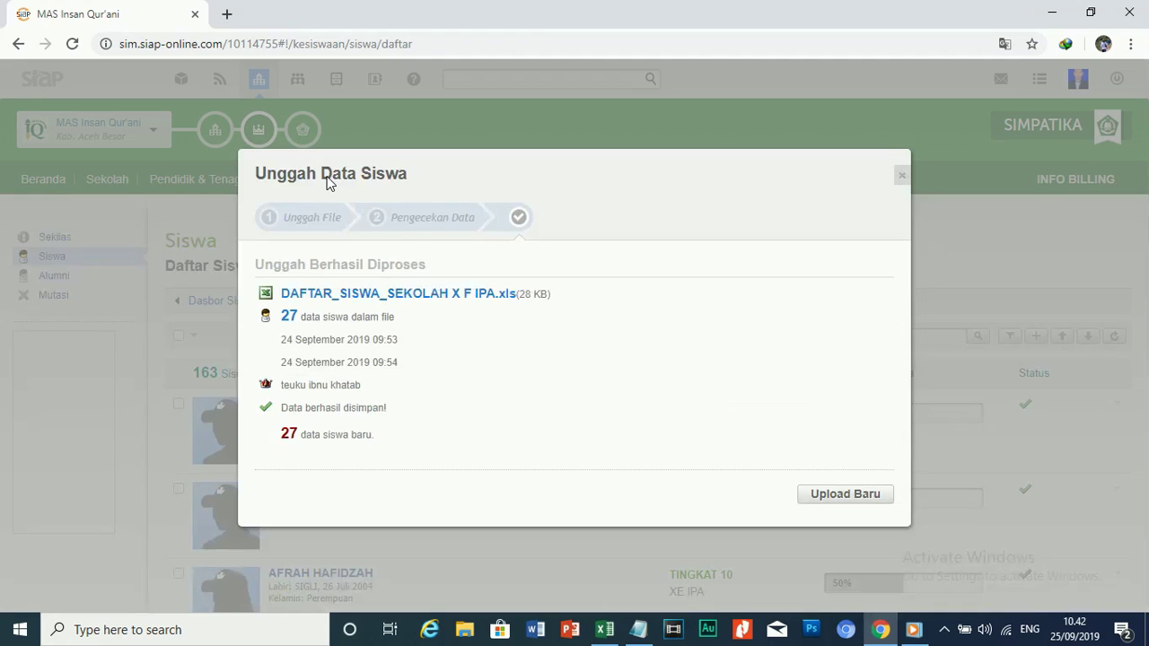
left_click(840, 496)
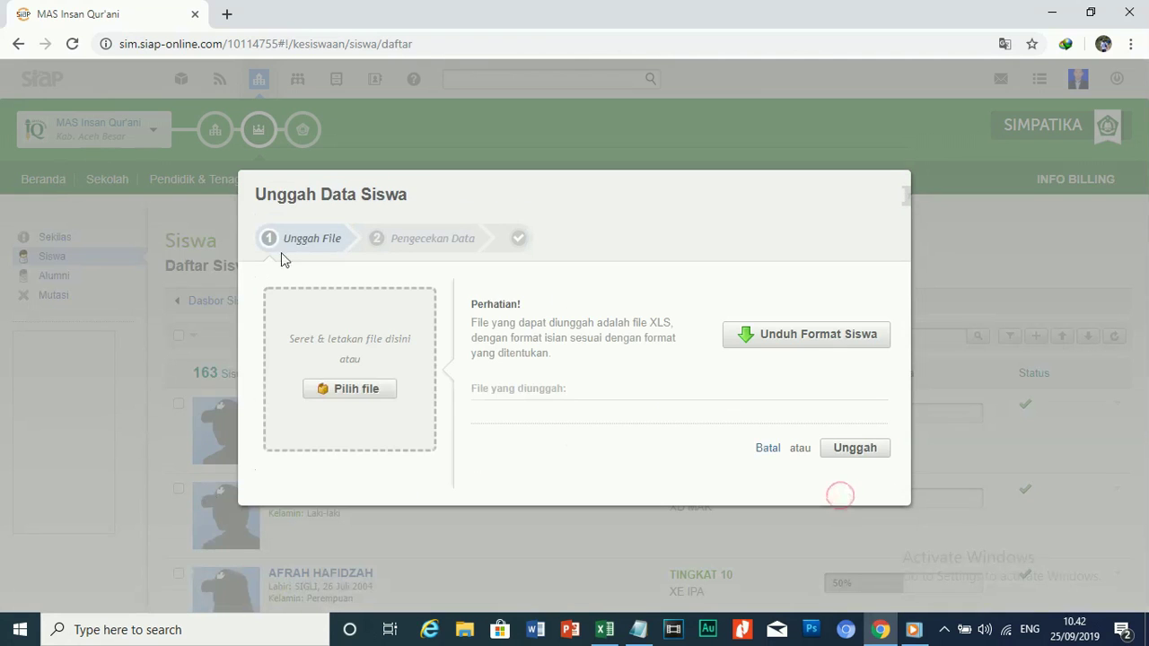
left_click(324, 394)
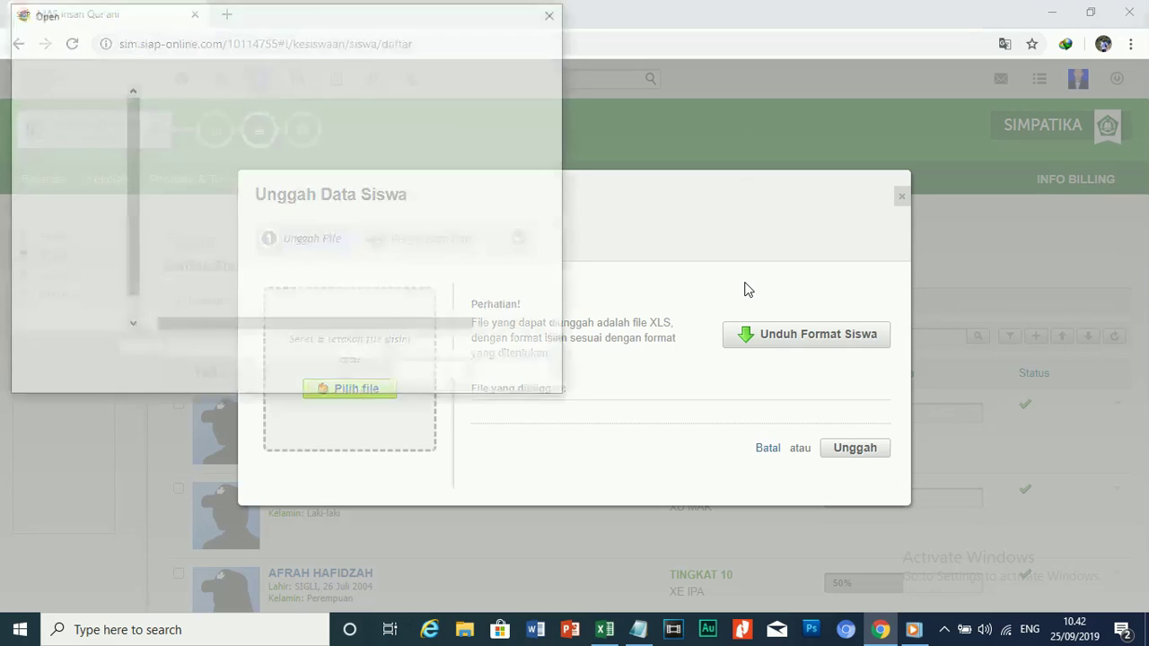
Browse drive D: through Insan Qur'ani, SIMPATIKA and PTK MAS INSAN QUR'ANI to data siswa kelas XI.
mouse_move(81, 260)
left_click(61, 266)
left_click(66, 280)
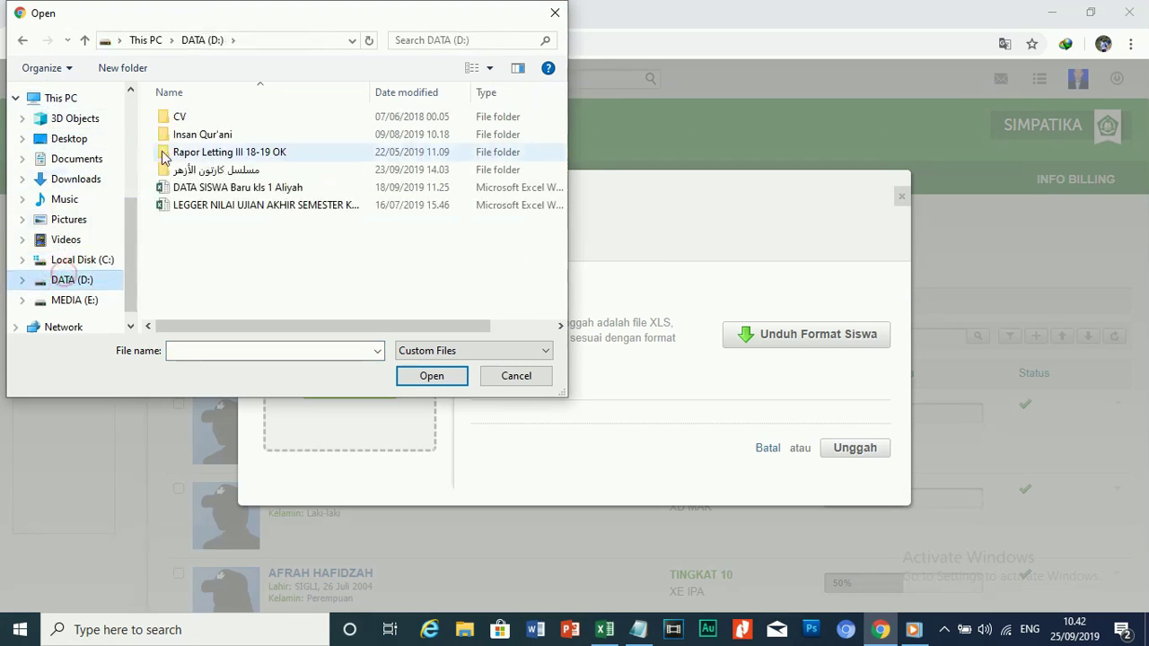
double_click(261, 134)
left_click_drag(559, 149, 554, 270)
double_click(222, 235)
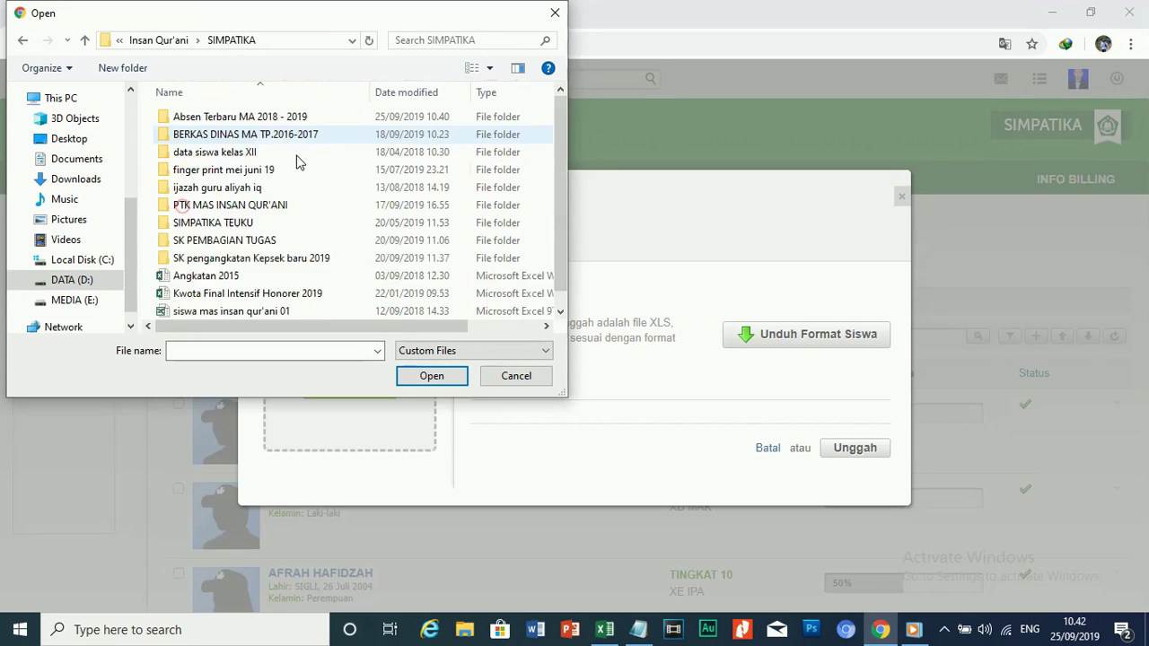
double_click(225, 206)
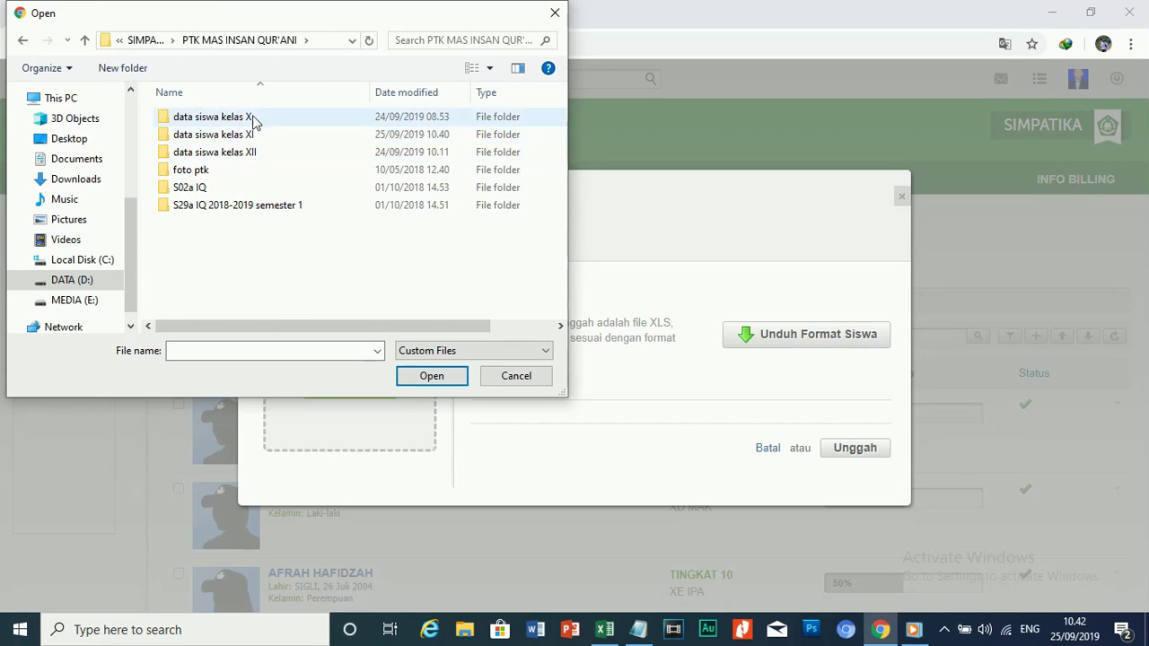
double_click(249, 134)
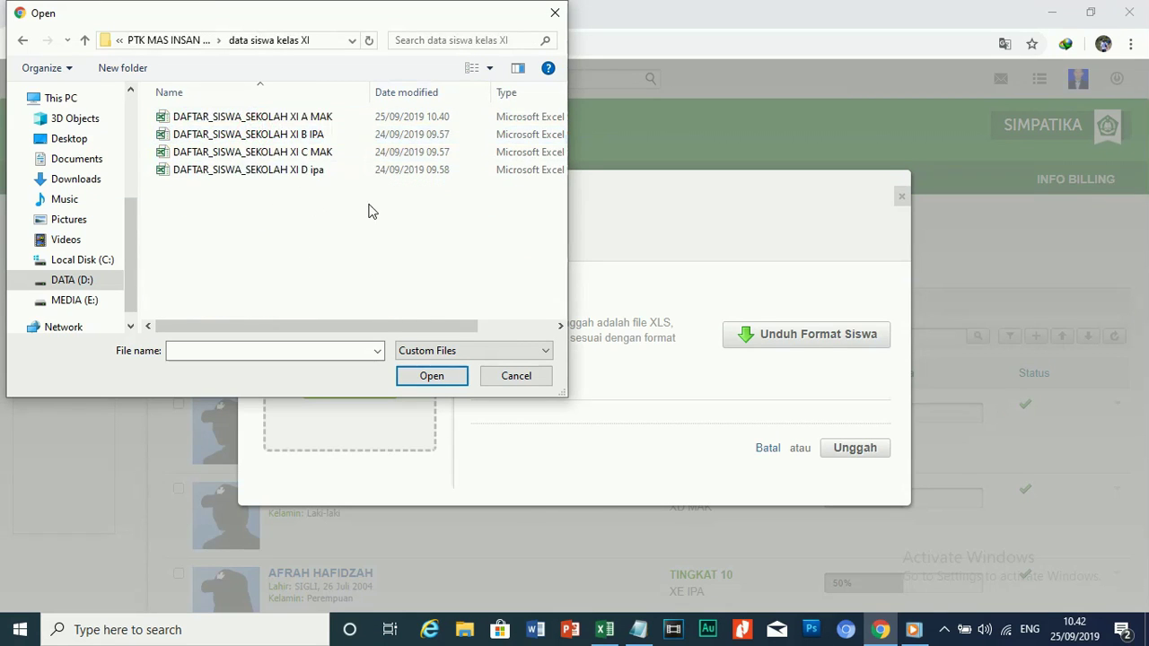
Change Notepad's line 6 from KELAS X to KELAS XIB, then return to the file chooser.
left_click(638, 630)
left_click(278, 235)
type("I")
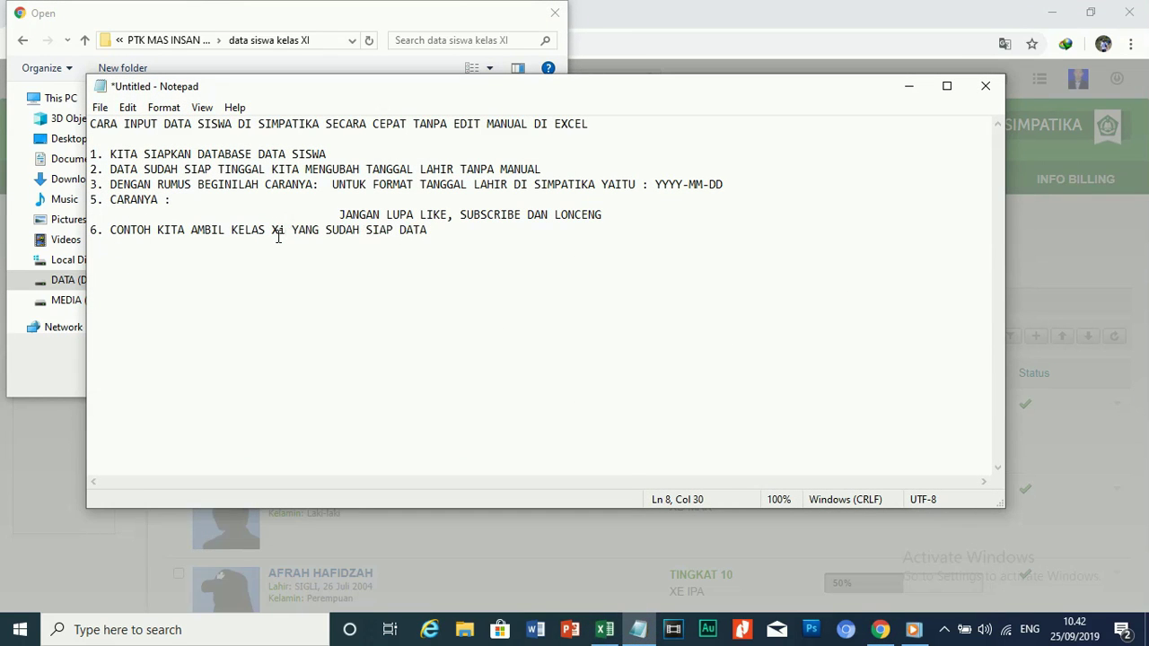
key("BackSpace")
type("I B")
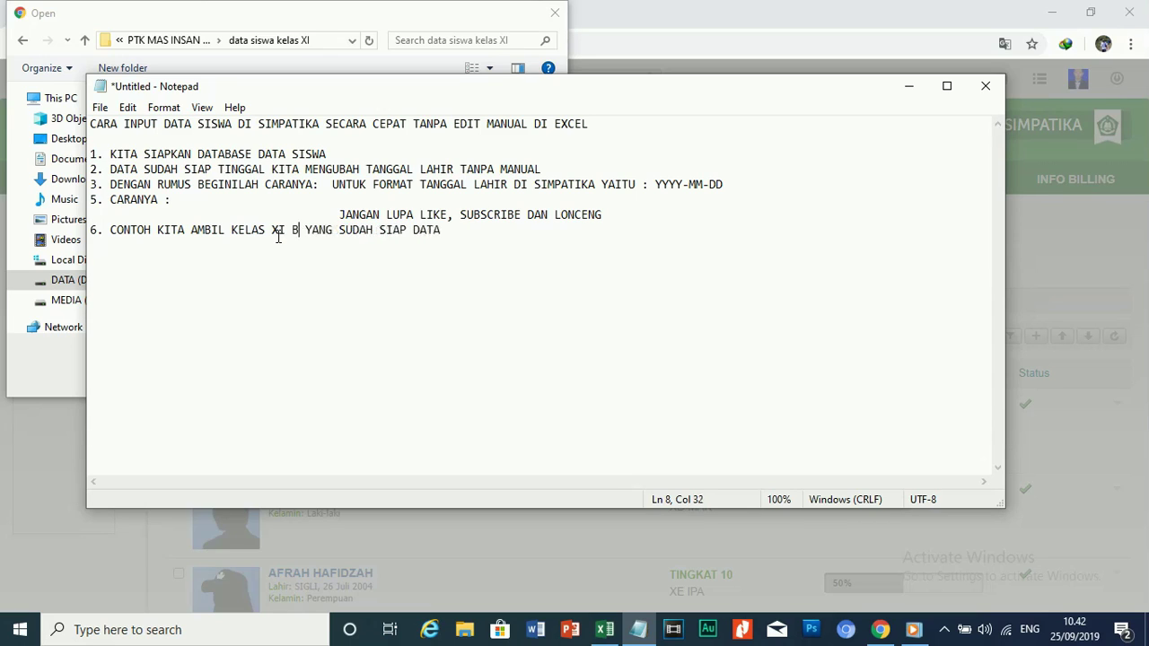
key("BackSpace")
key("BackSpace")
type("B")
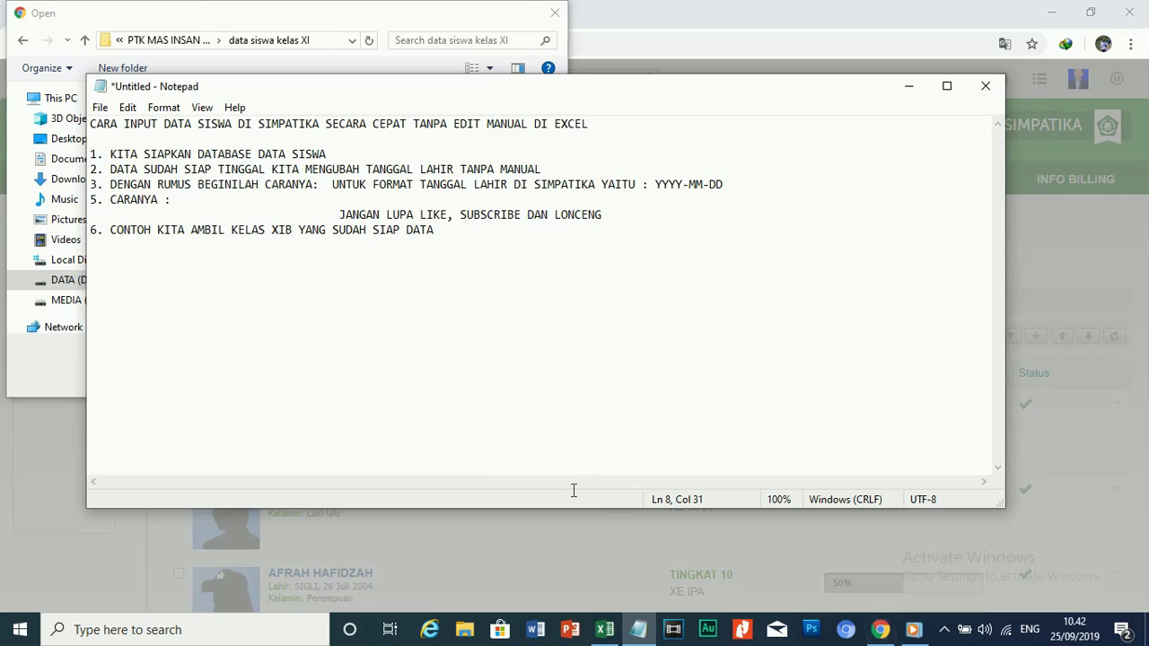
left_click(880, 629)
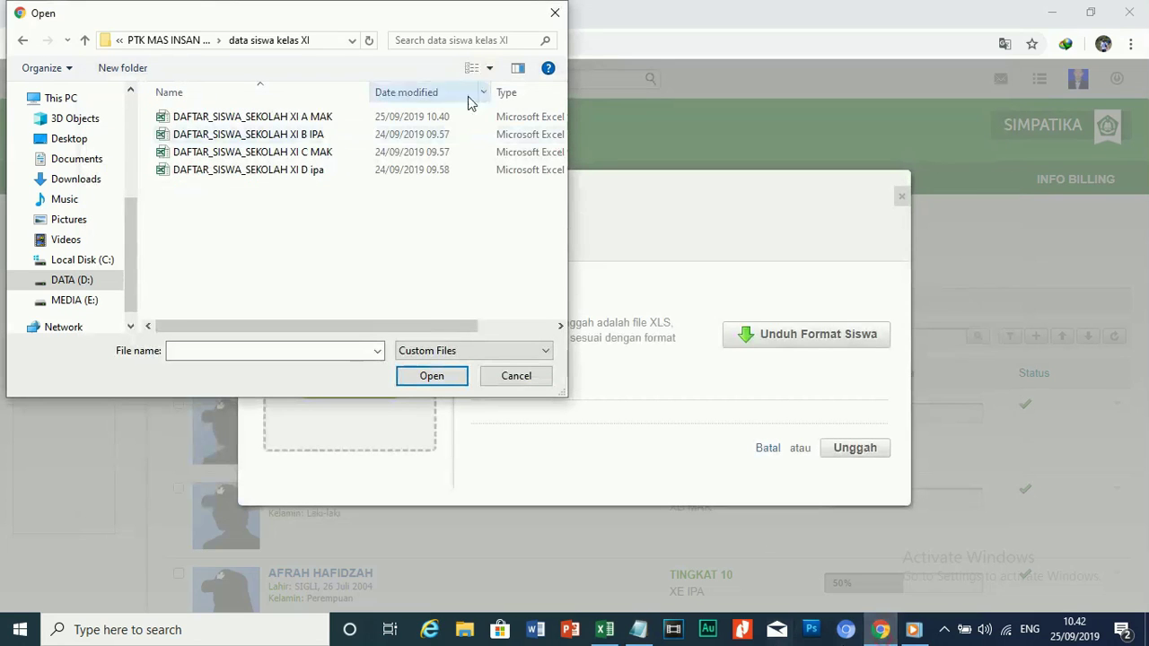
Upload DAFTAR_SISWA_SEKOLAH XI B IPA.xls, save its 18 checked student records and dismiss the confirmation.
left_click(307, 134)
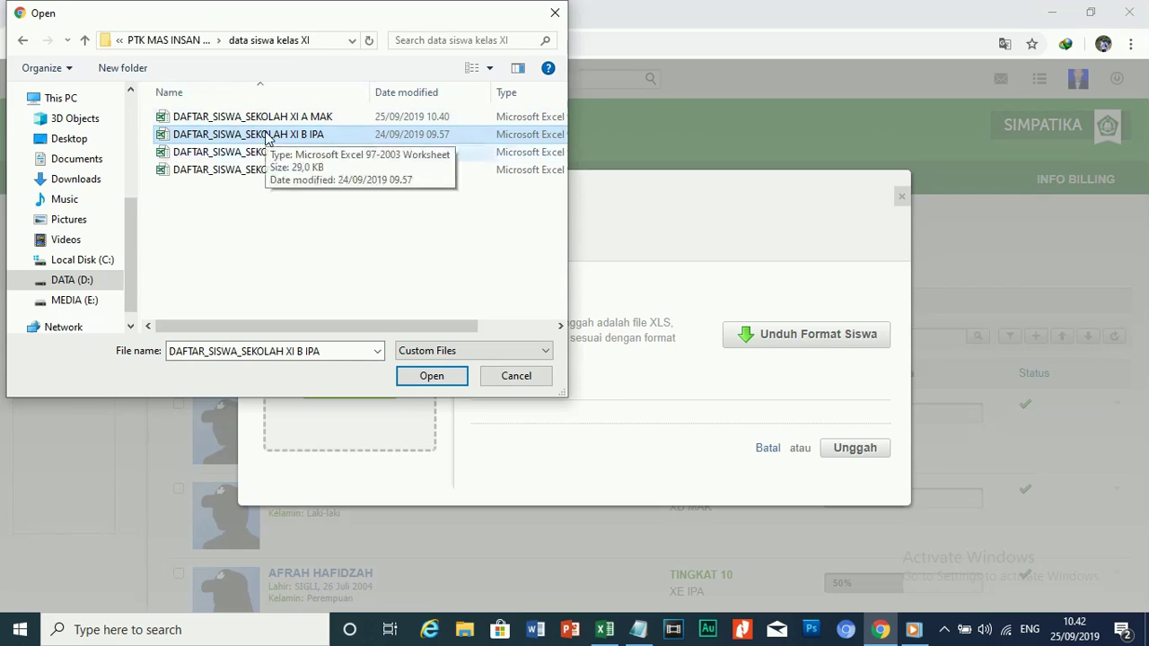
left_click(418, 381)
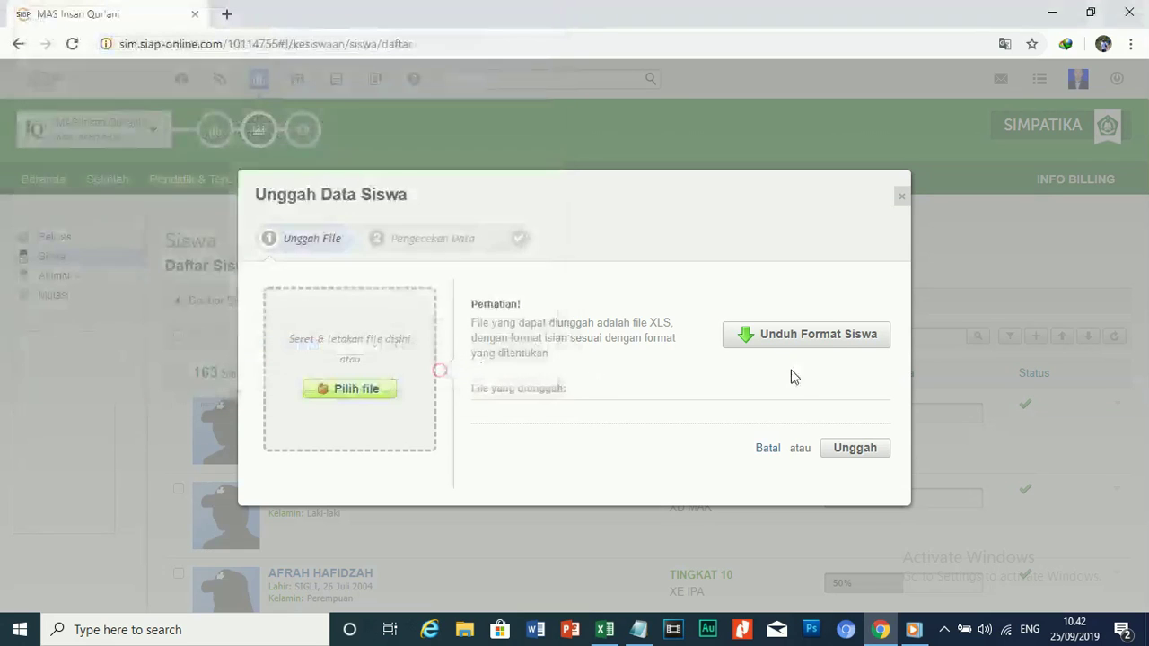
left_click(849, 474)
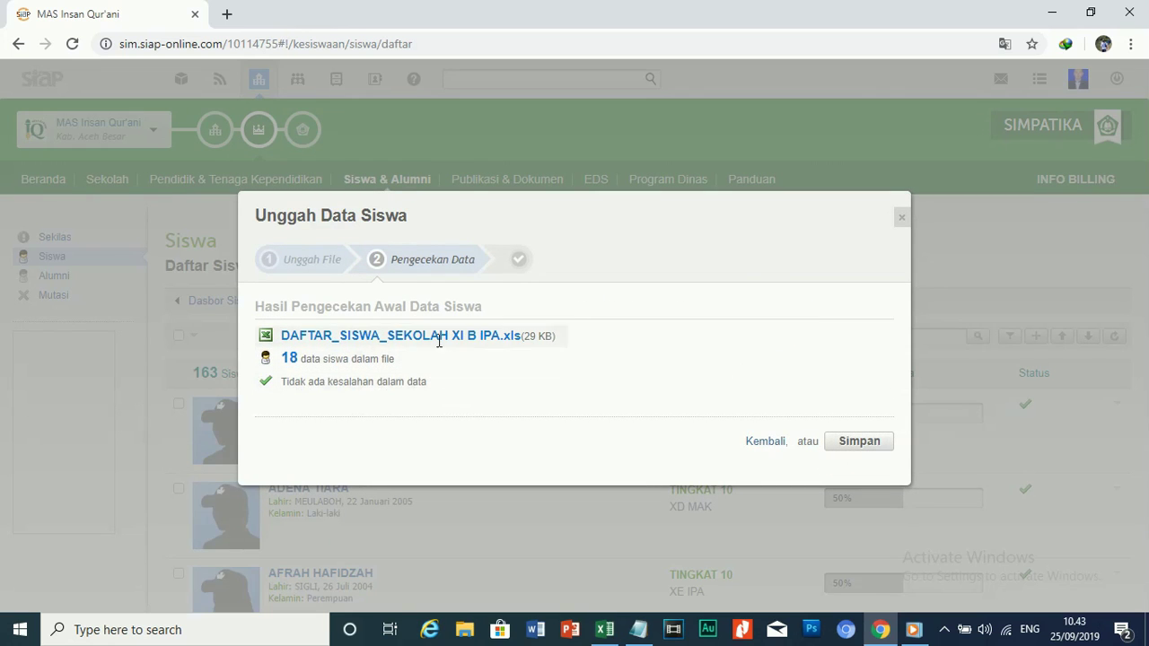
left_click(862, 443)
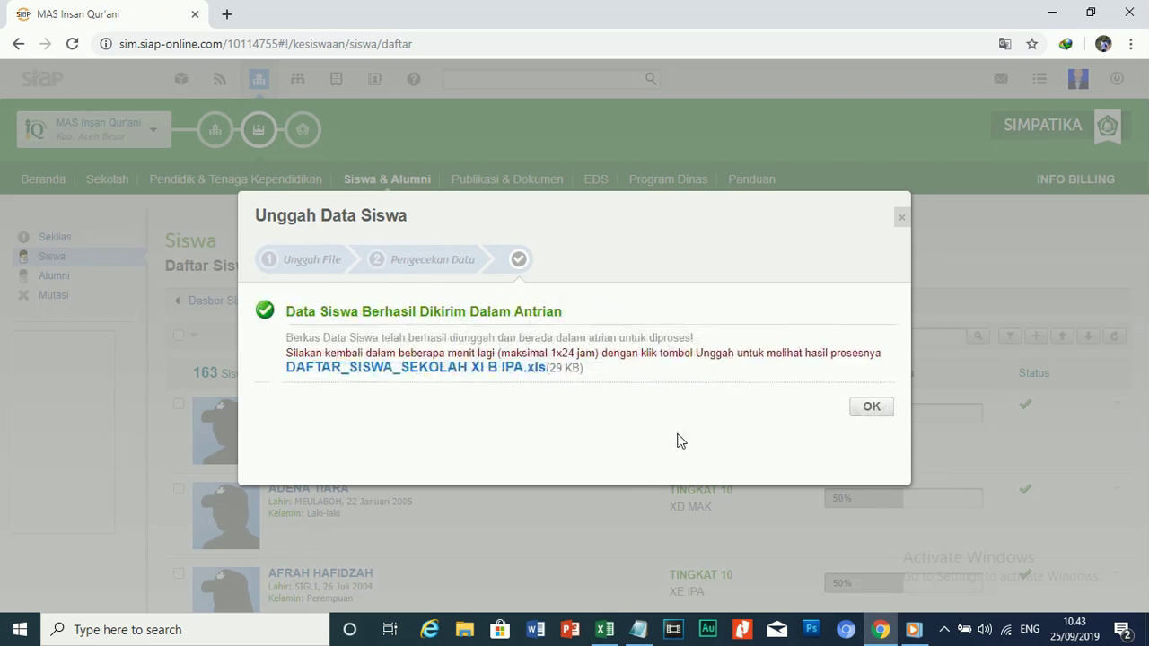
left_click(871, 409)
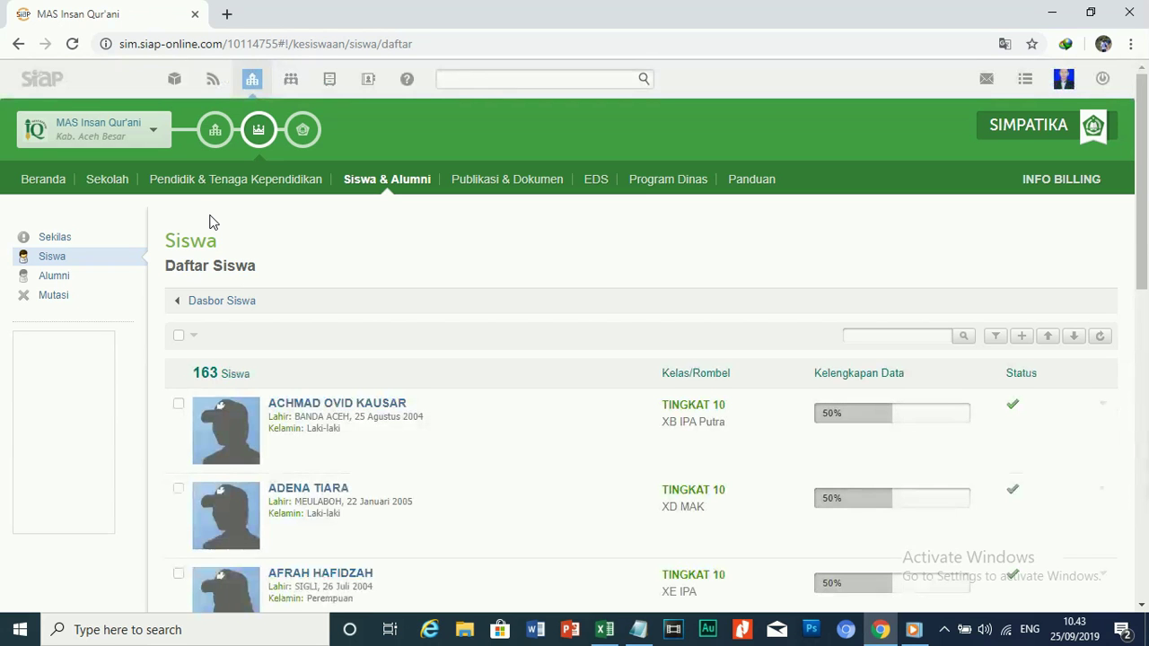
Reload the Sekolah page, open the 16-class Daftar Kelas list, then bring Notepad forward.
left_click(108, 180)
left_click(72, 43)
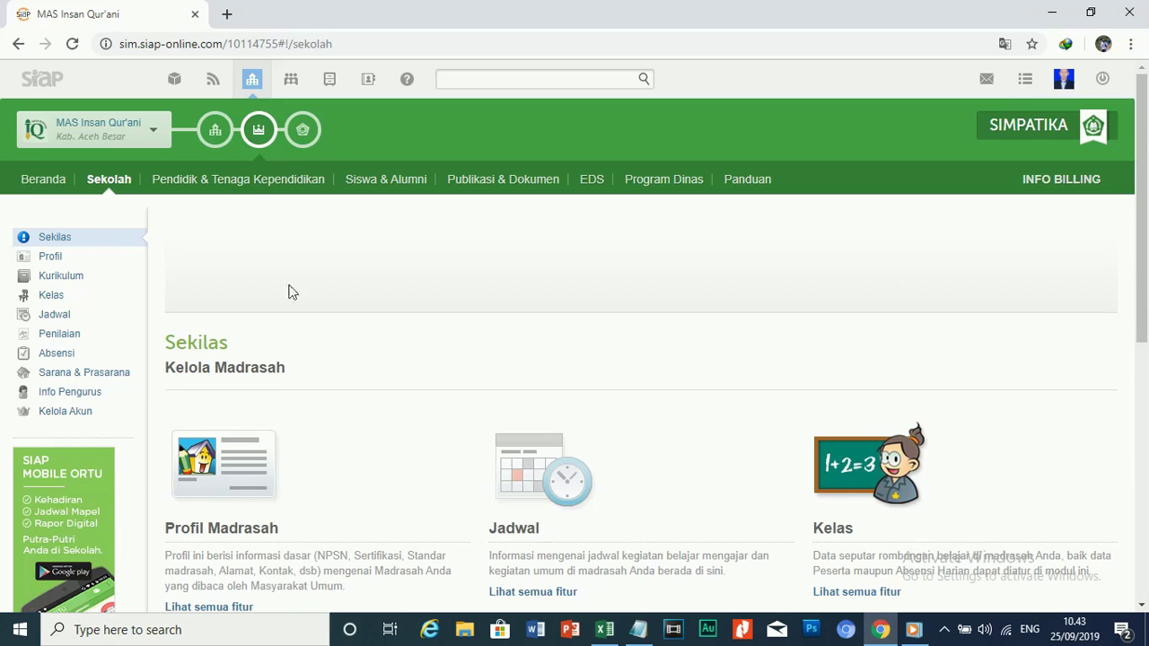
left_click(51, 297)
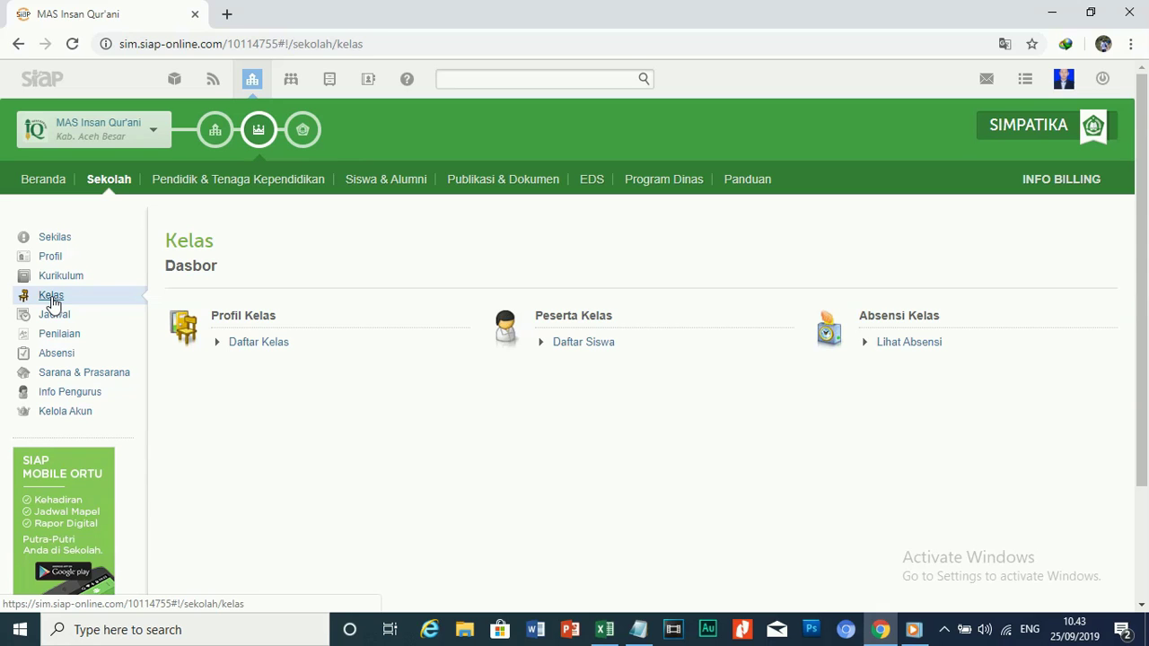
left_click(274, 343)
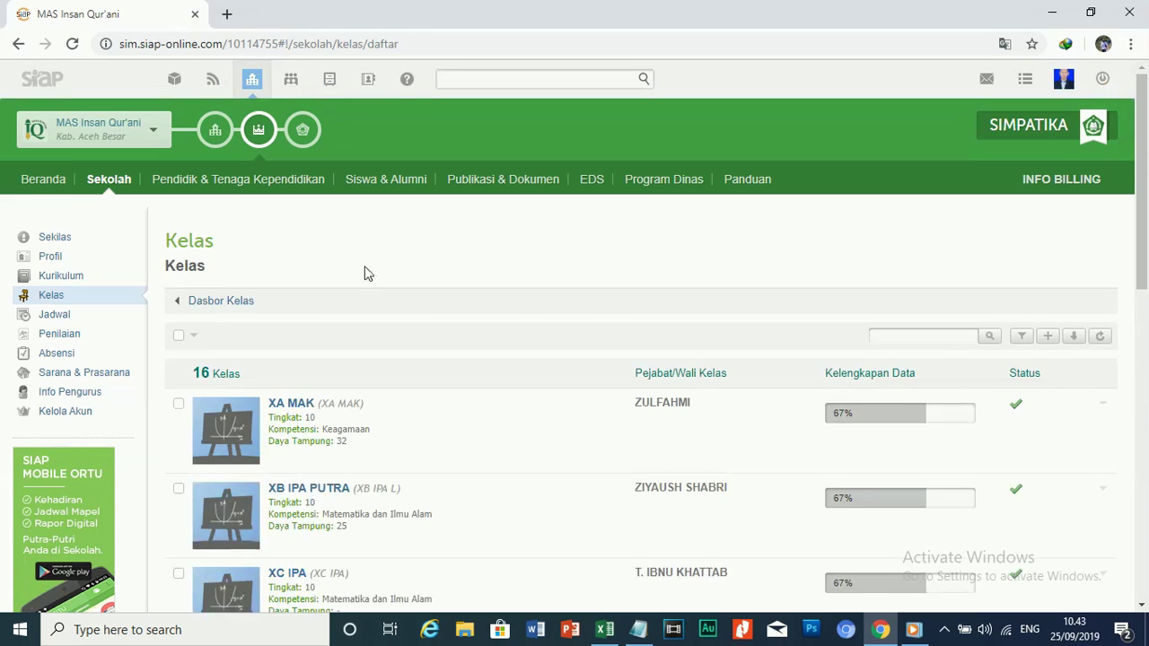
left_click(641, 628)
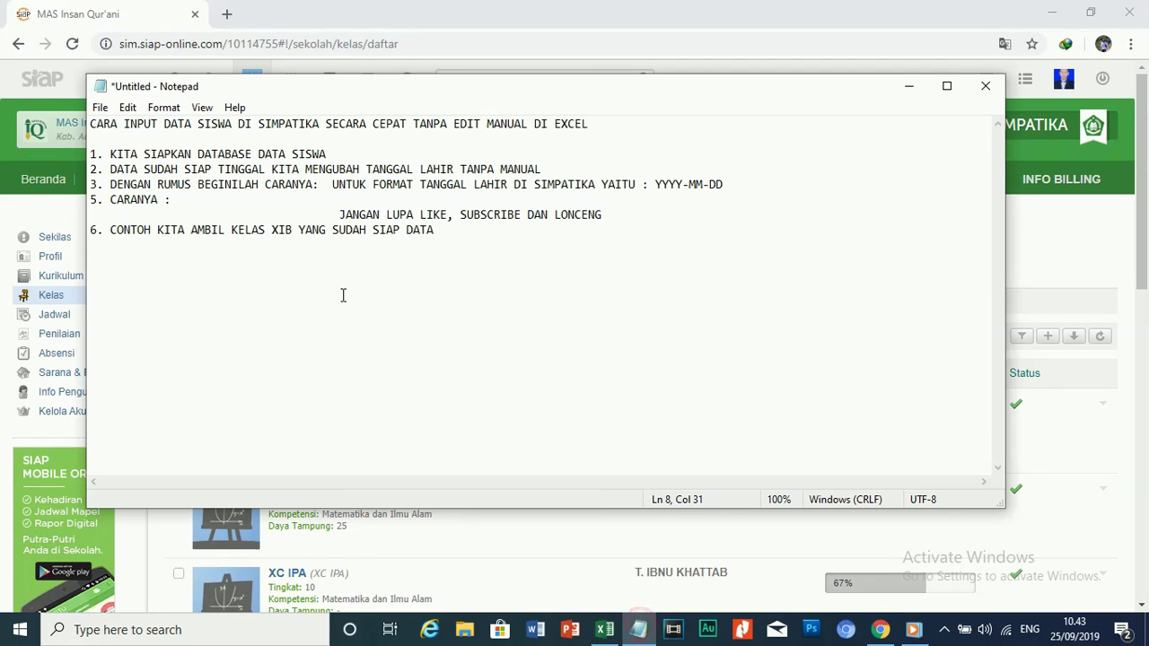
Add point 7 to the notes: 'SUDAH SUBSCRIBE KAH TEMAN2 JANGAN LUPA Y'.
left_click_drag(601, 214, 353, 204)
left_click(439, 232)
key("Return")
key("Return")
type("DA")
key("BackSpace")
key("BackSpace")
key("BackSpace")
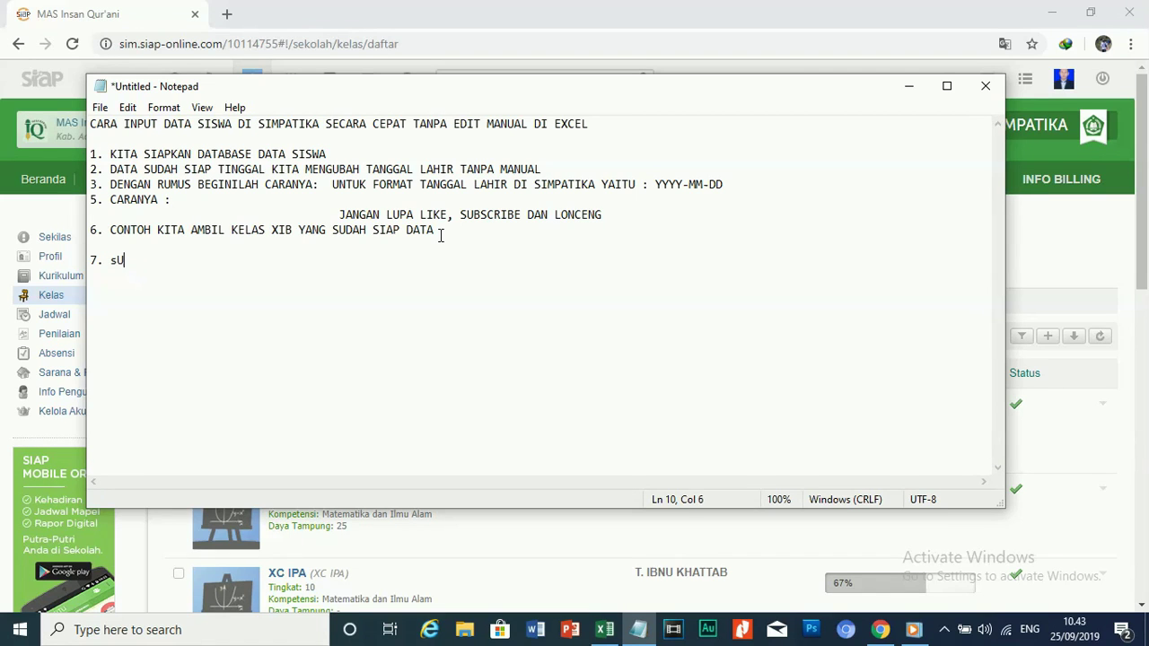
key("BackSpace")
type("SUDAH ")
type("SUBSCRIB")
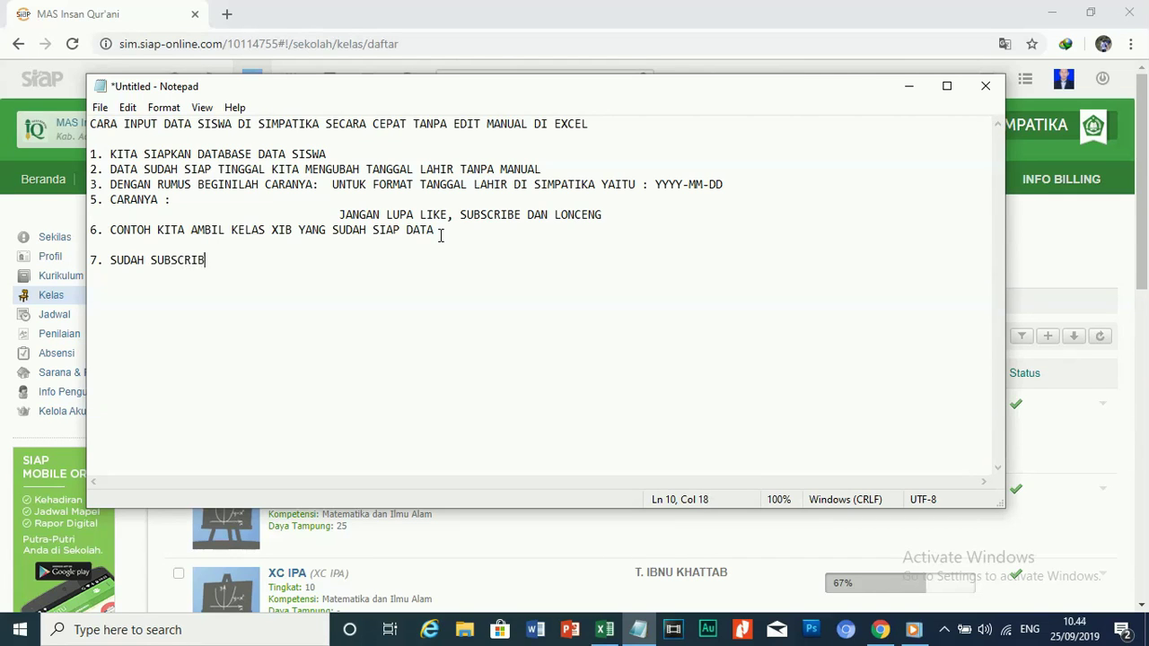
type("E ")
type("KAH TE")
type("MAN2 J")
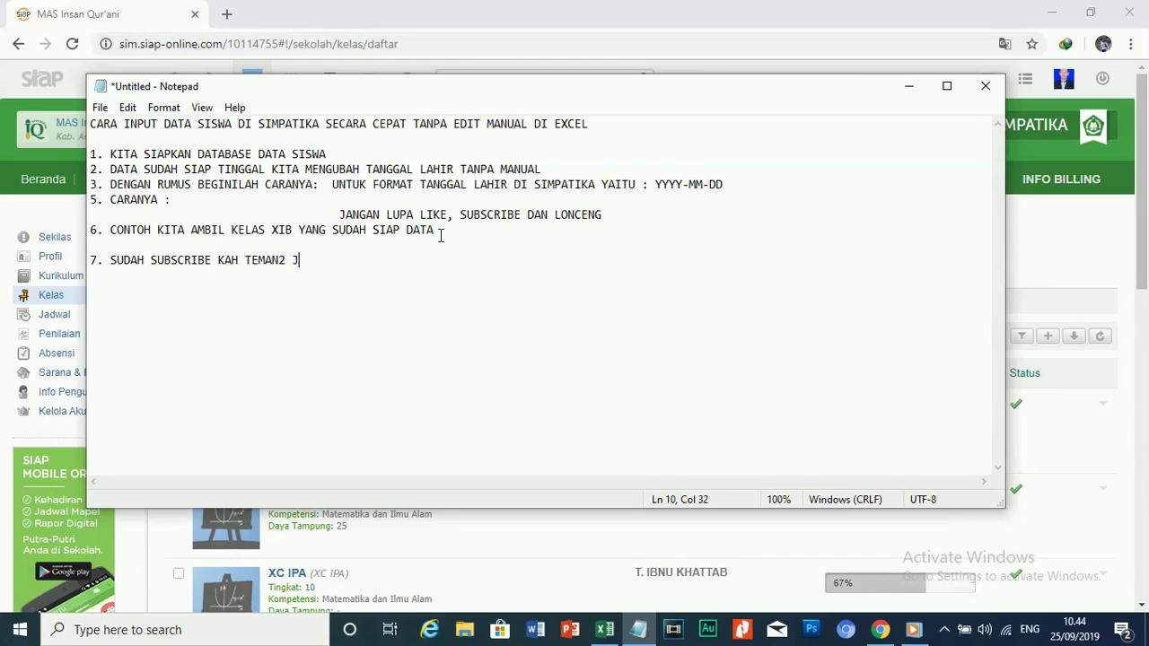
type("ANGAN LUPA Y")
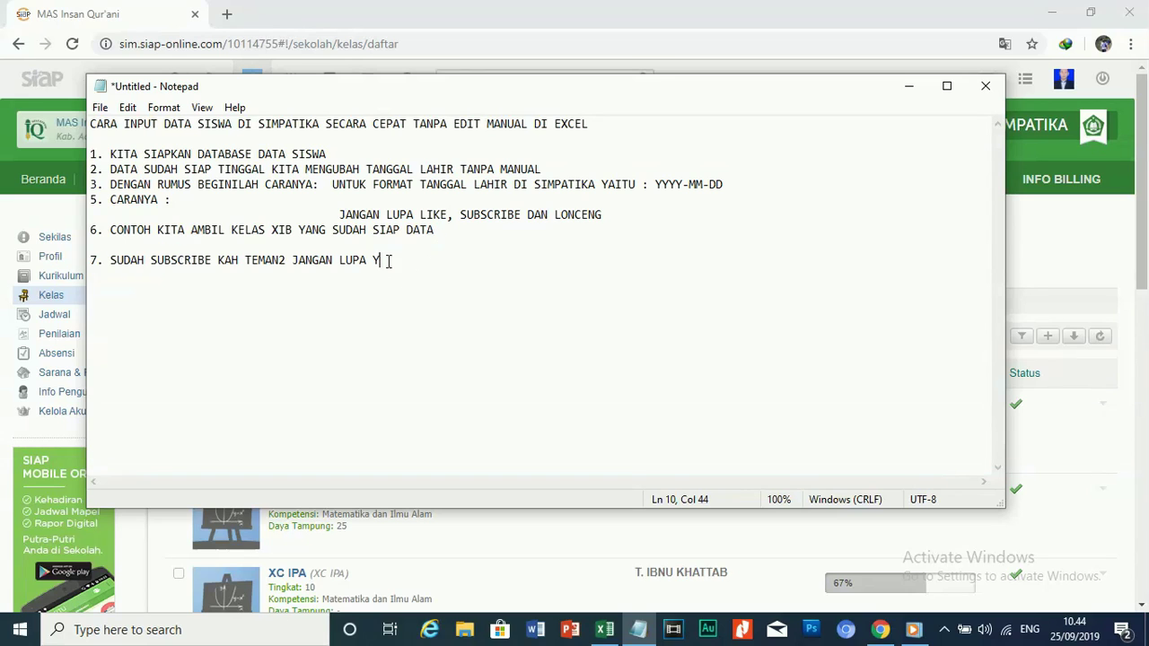
Select words such as SUBSCRIBE in point 7, then minimise Notepad to reveal the class list.
key("shift+Home")
key("shift+Right")
key("shift+Right")
key("shift+Right")
left_click(241, 340)
left_click_drag(212, 260, 150, 260)
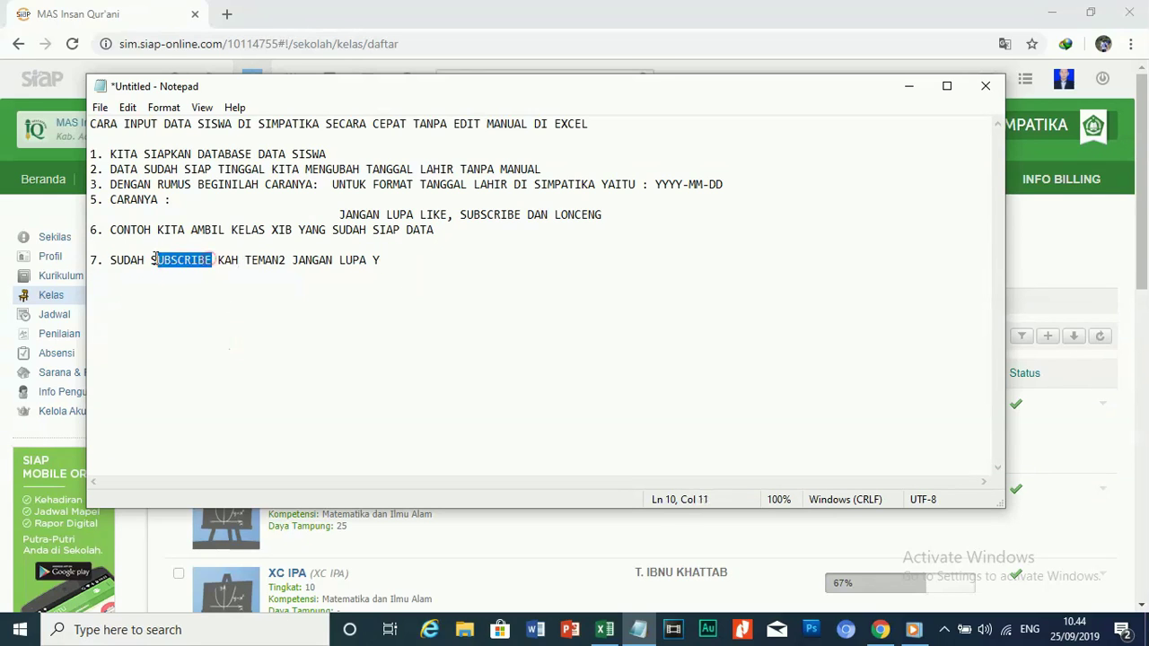
left_click(210, 261)
left_click_drag(212, 260, 147, 267)
left_click(257, 327)
left_click(914, 84)
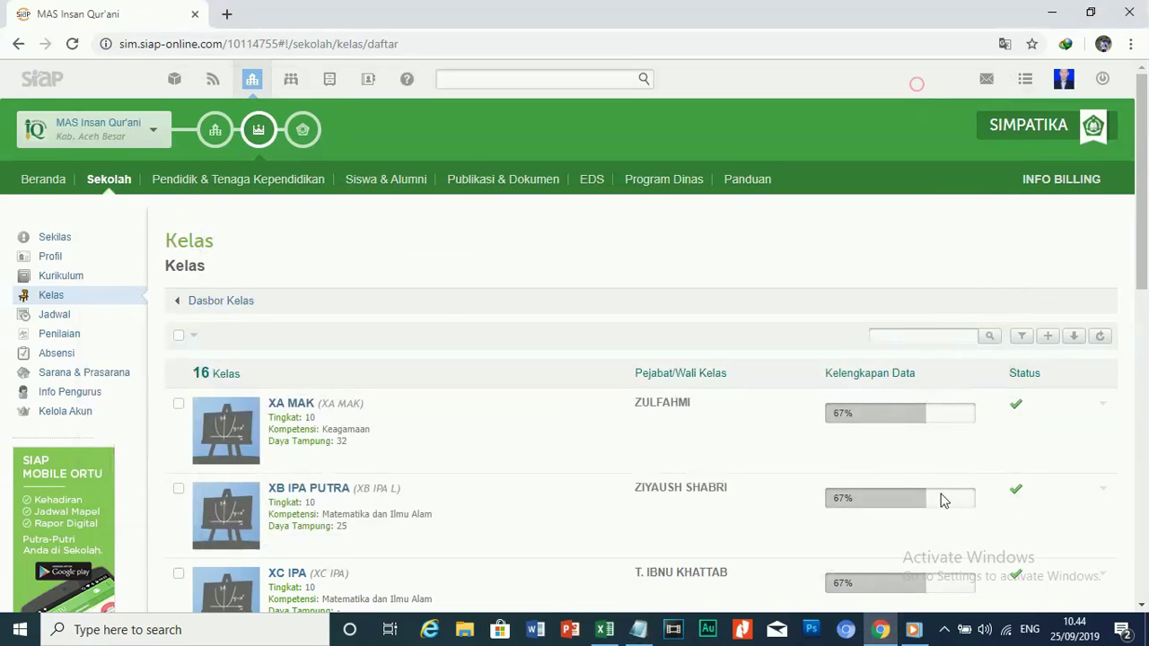
Open the participants page of class XI B IPA Putra and start adding students.
scroll(333, 375, "down", 2)
scroll(335, 299, "down", 2)
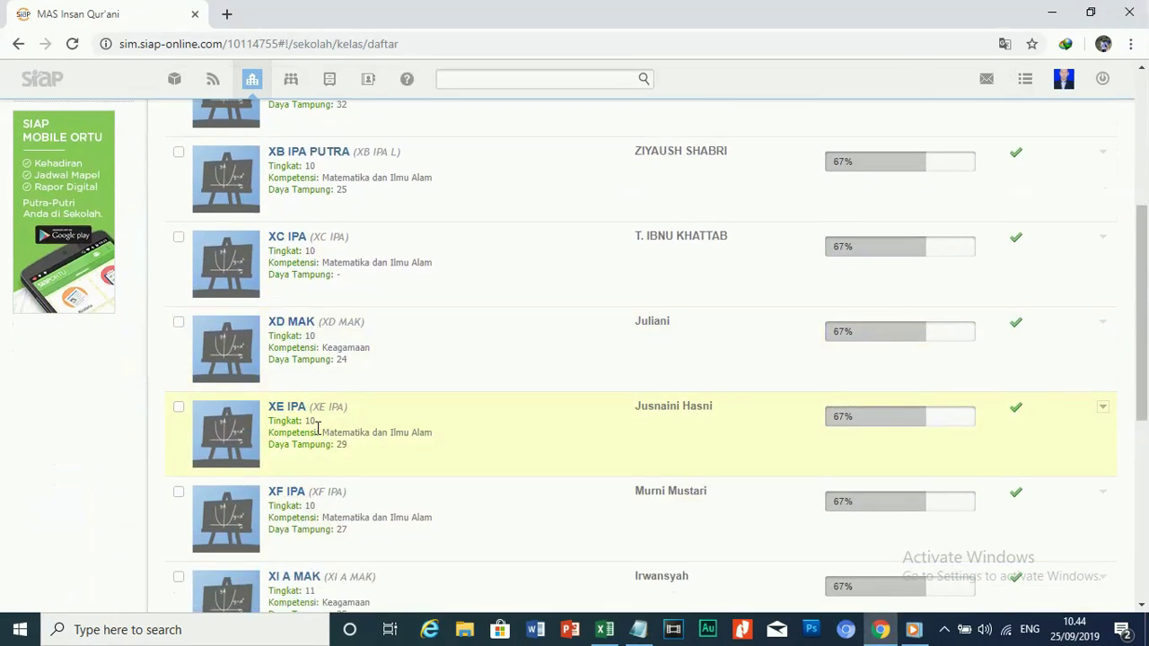
scroll(316, 440, "down", 2)
left_click(333, 498)
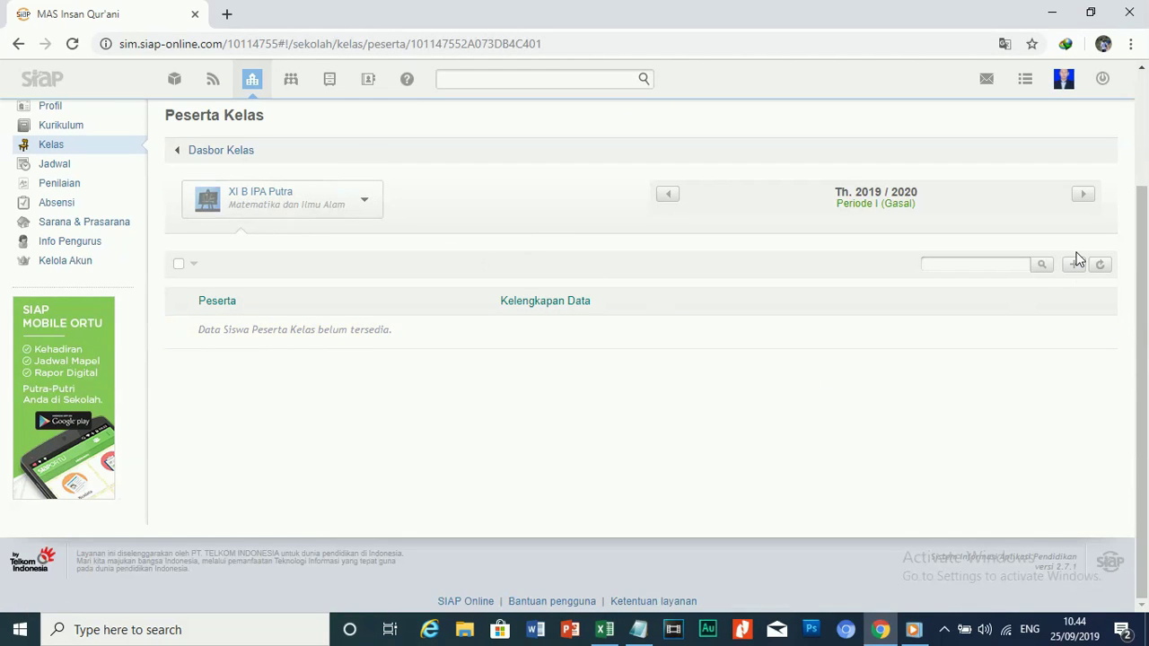
left_click(1074, 267)
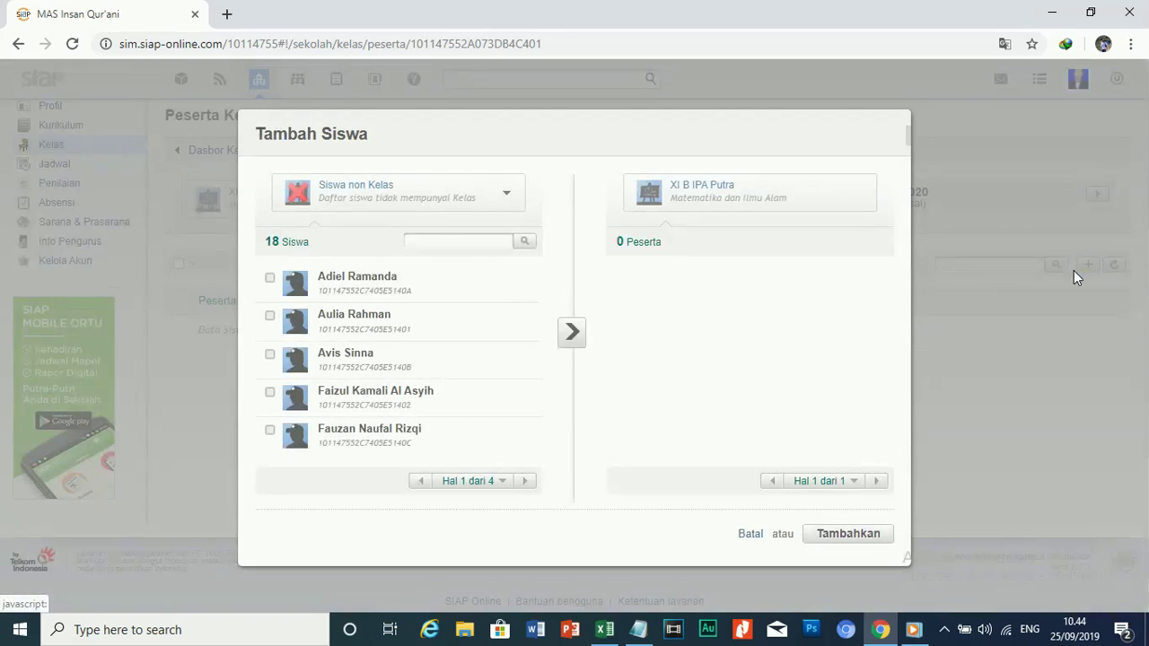
Tick and move the first two batches of five unassigned students into the class.
left_click(366, 286)
left_click(364, 320)
left_click(363, 355)
left_click(366, 395)
left_click(364, 436)
left_click(571, 332)
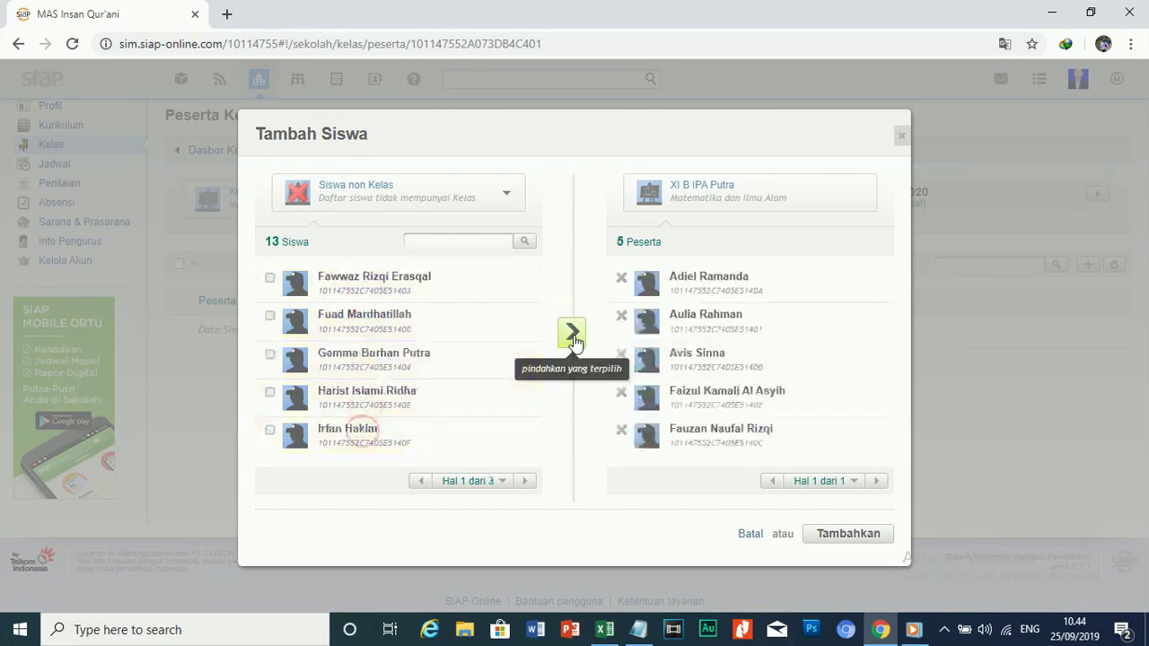
left_click(389, 289)
left_click(379, 329)
left_click(381, 366)
left_click(376, 395)
left_click(376, 436)
left_click(571, 333)
Move the remaining five and three students in, then save all 18 participants with Tambahkan.
left_click(386, 289)
left_click(386, 324)
left_click(390, 388)
left_click(386, 359)
left_click(372, 439)
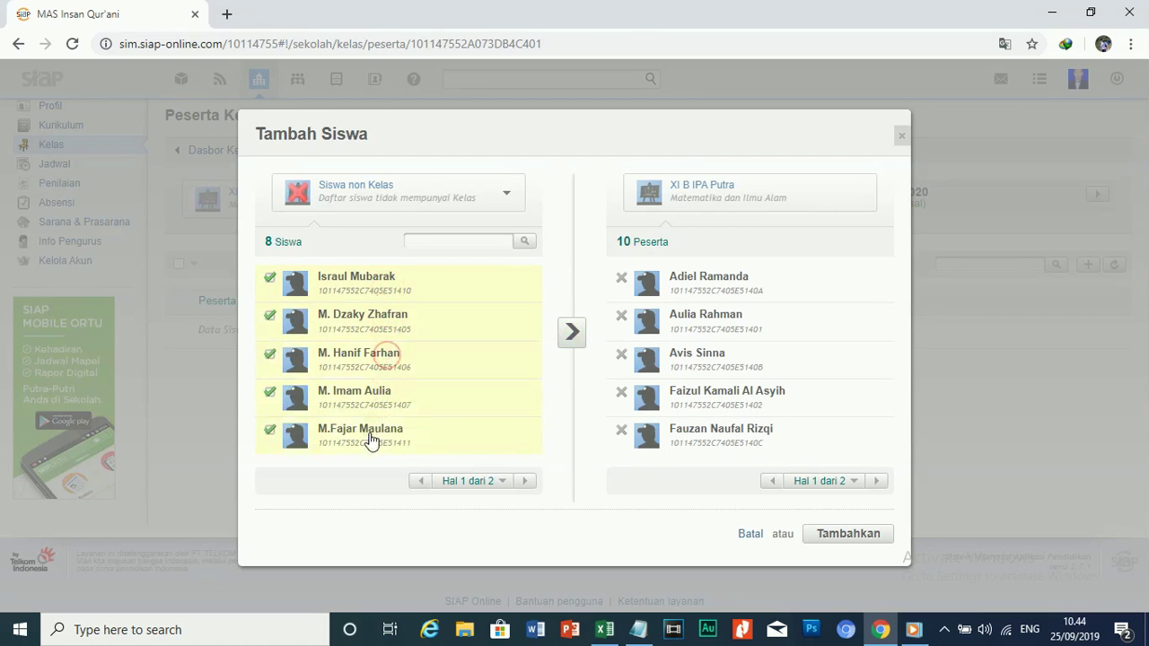
left_click(574, 345)
left_click(384, 292)
left_click(380, 330)
left_click(371, 361)
left_click(572, 333)
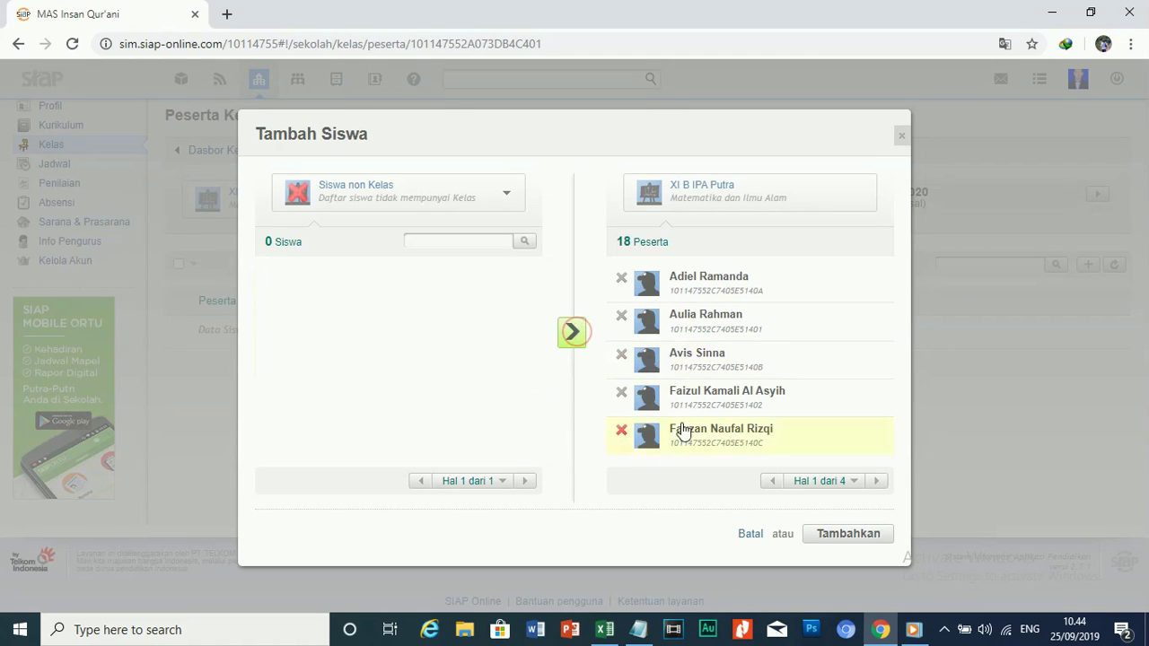
left_click(831, 534)
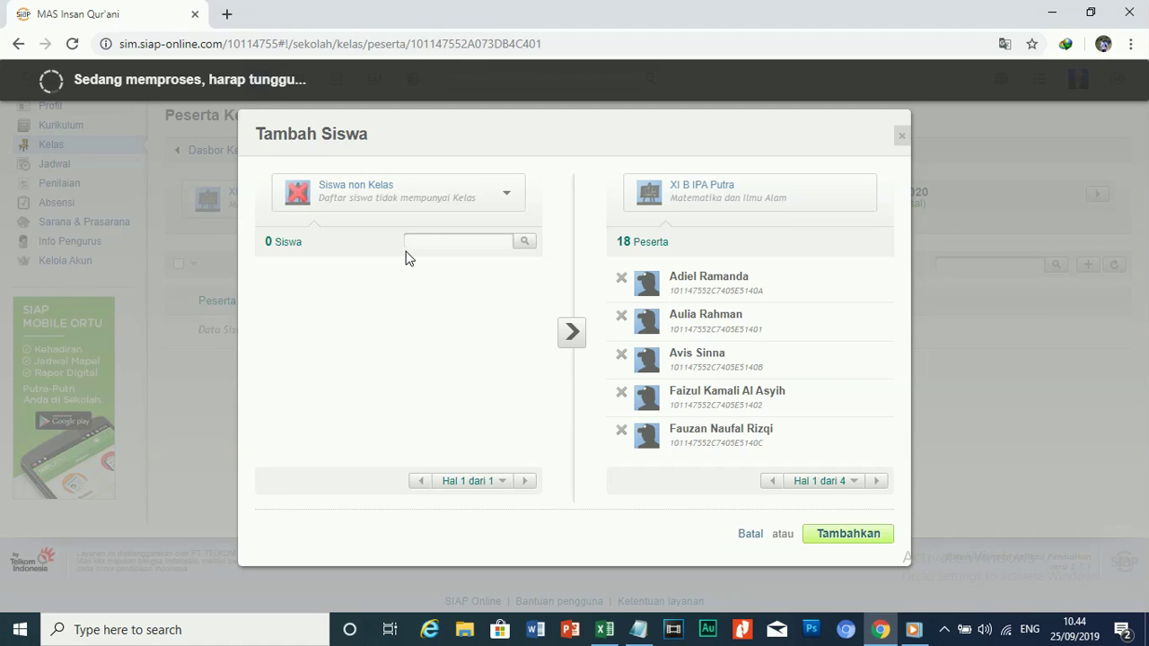
Review the 18-participant list, then bring Notepad back with the cursor after point 7.
scroll(406, 258, "down", 4)
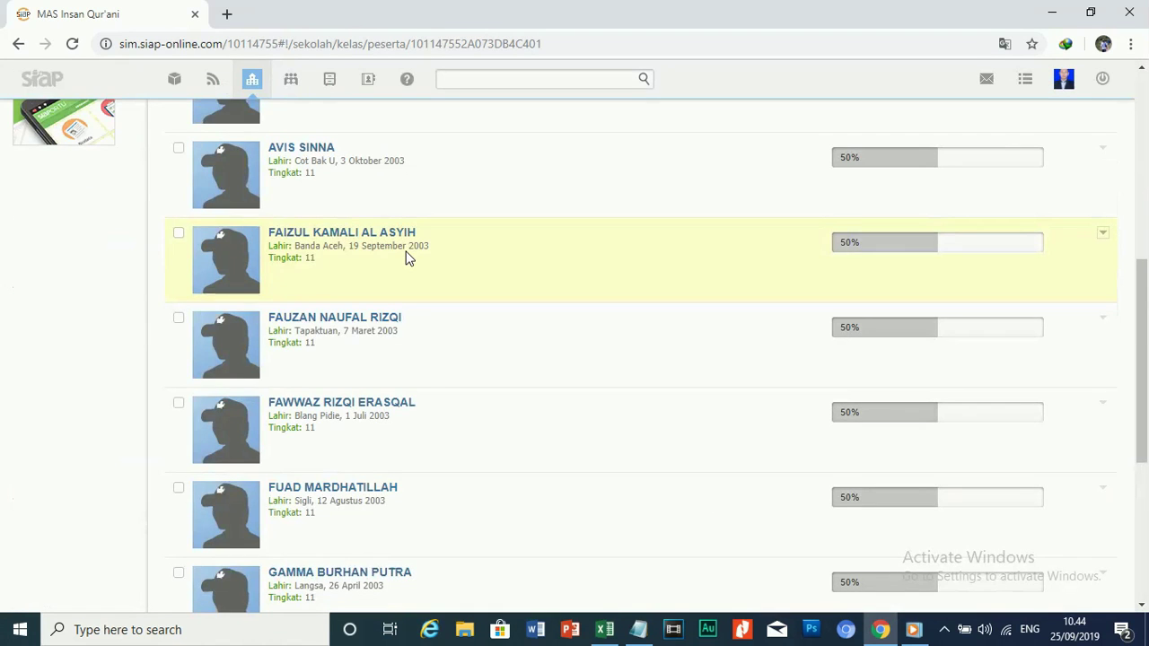
scroll(418, 533, "up", 4)
scroll(418, 526, "up", 2)
scroll(487, 418, "down", 3)
scroll(488, 419, "up", 3)
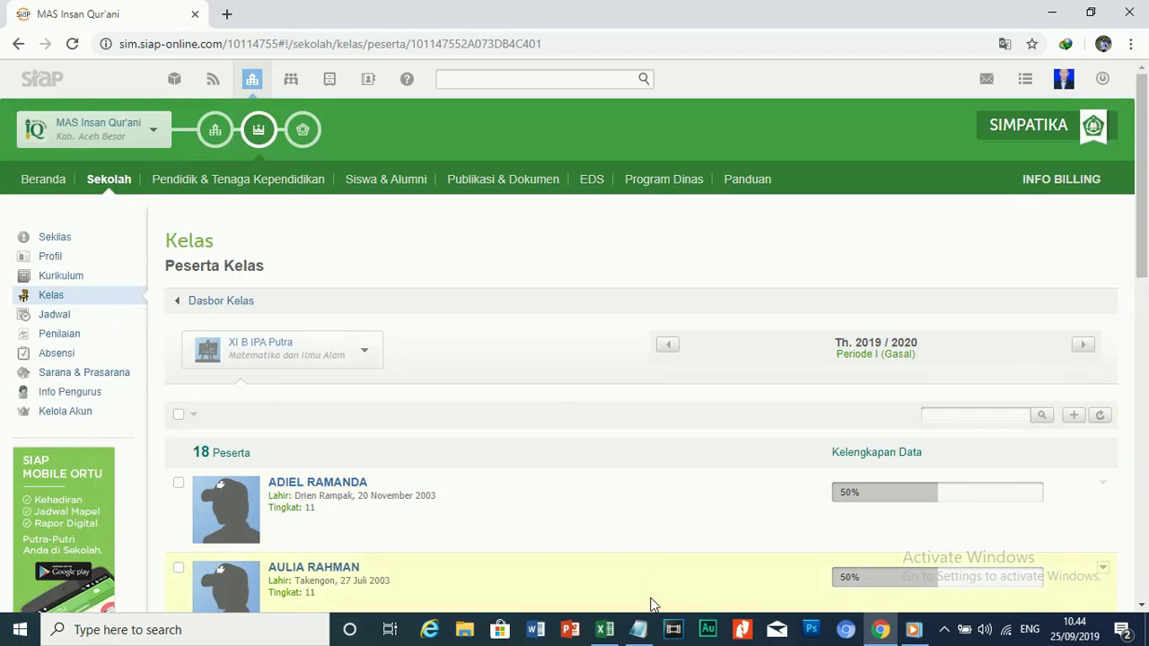
left_click(643, 631)
left_click(400, 262)
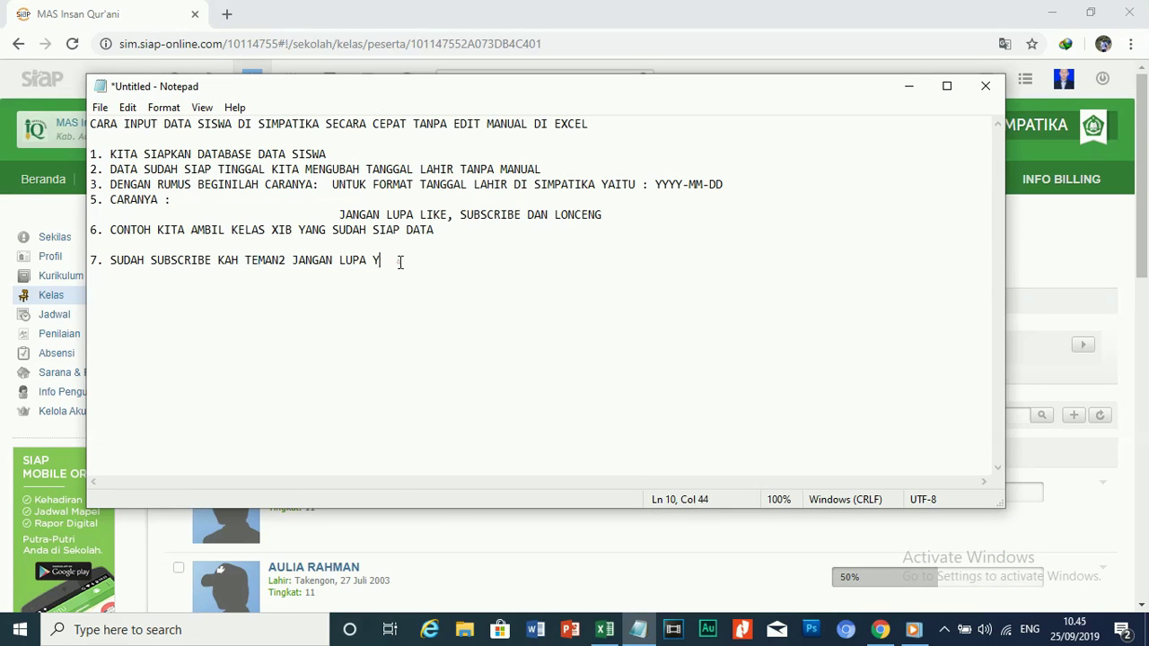
Type notes 8–10 on the simple, easy method, ending 'LIKE DAN SHARE Y SOBAT.', then minimise Notepad.
key("Return")
type("8")
type(". B")
type("EGINILAH CARA")
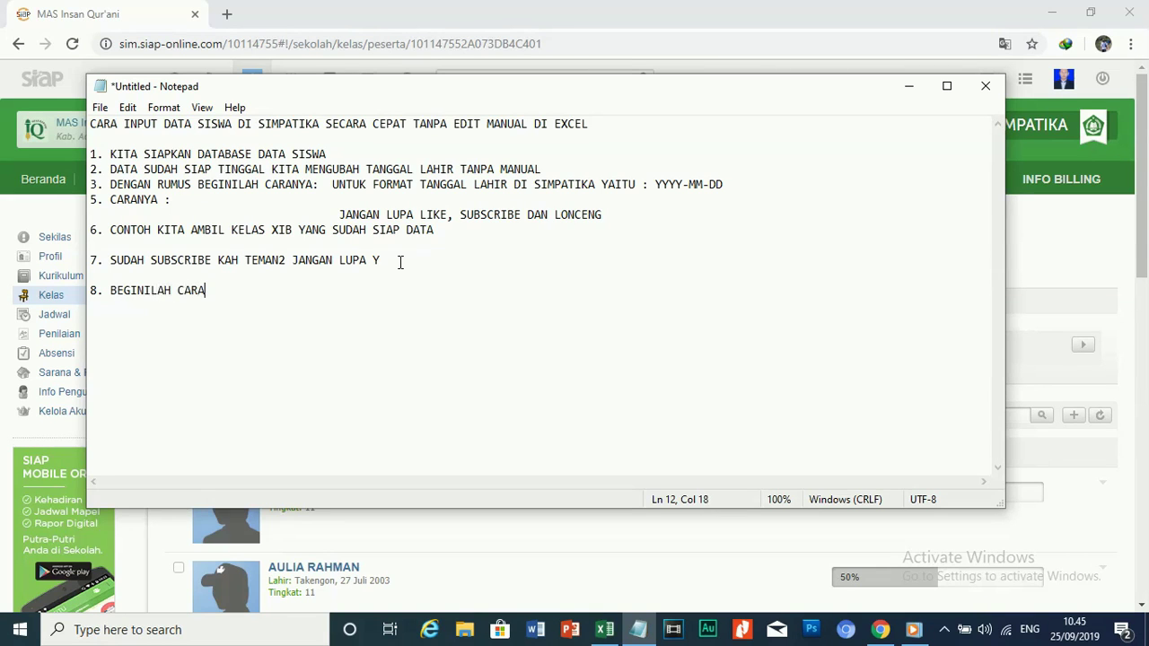
type("YA")
type(", SAN")
type("GAT SIMPLE TIDA")
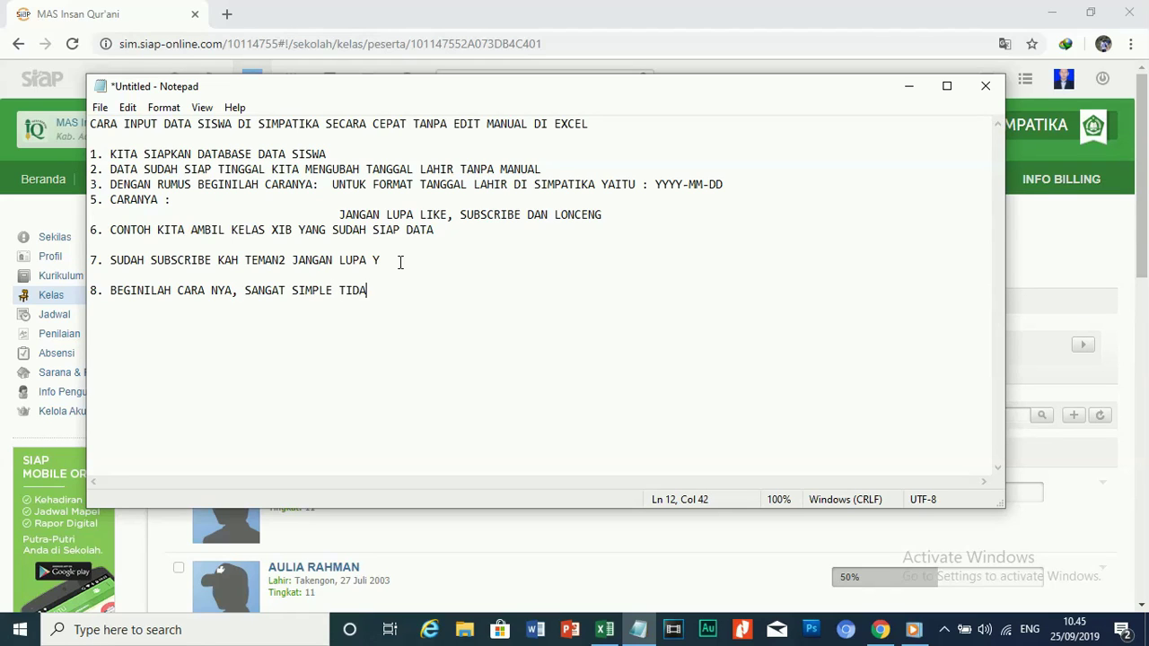
type("ERLU MENGETIK TTL DENGAN MANUAL")
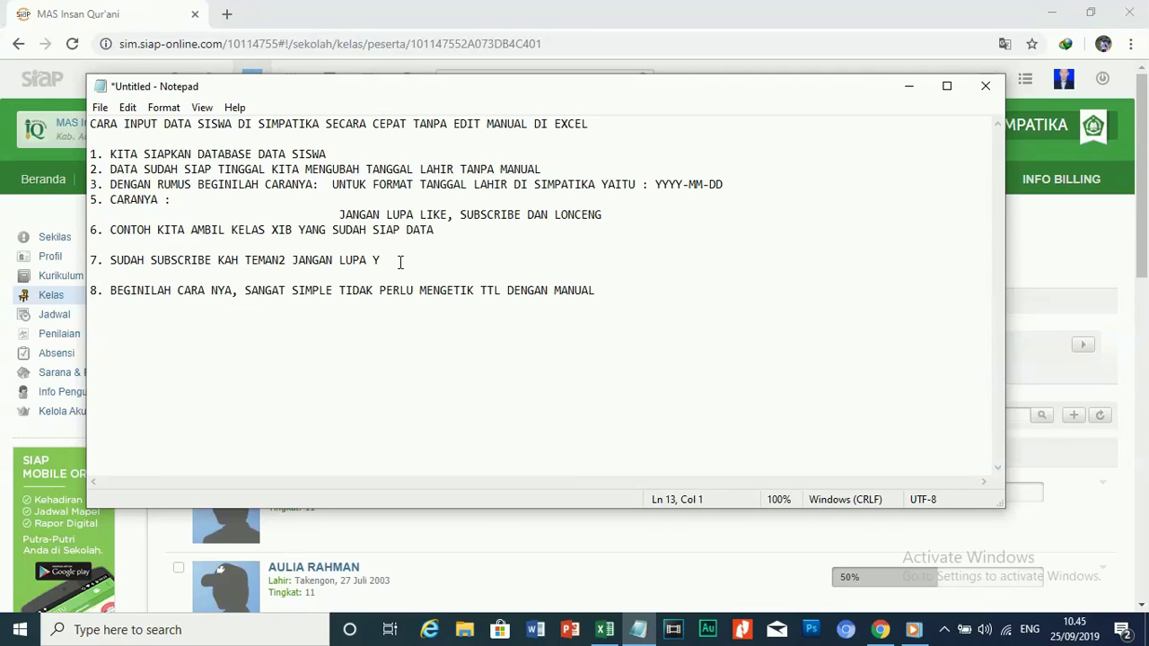
type("MPLE DA")
type("N MUDAH")
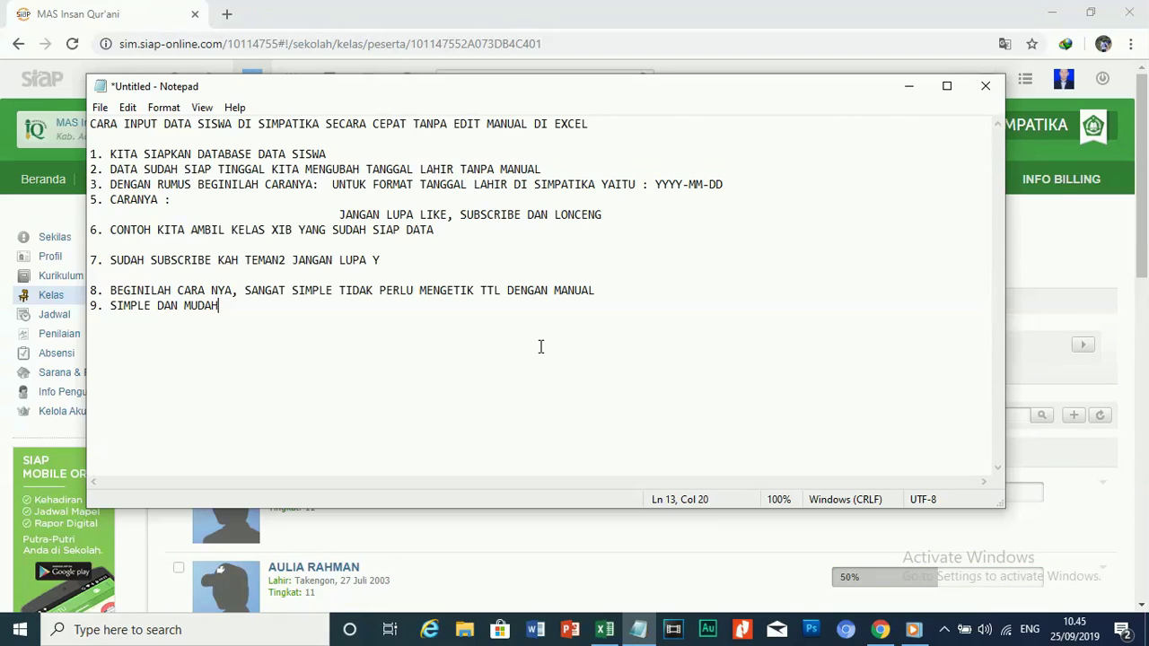
type("10. ")
type("OK TERIMA KASIH, ")
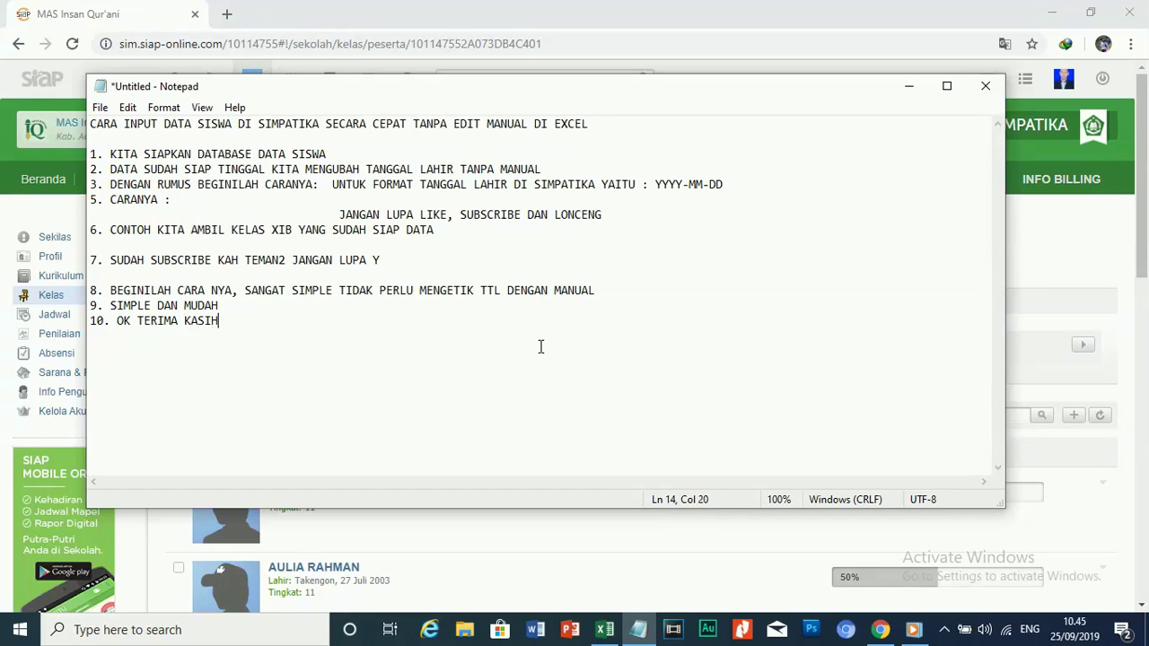
type("JANGAN ")
type("LUPA S")
type("UBS")
type("CRI")
type("BE ")
type("DA")
key("BackSpace")
key("BackSpace")
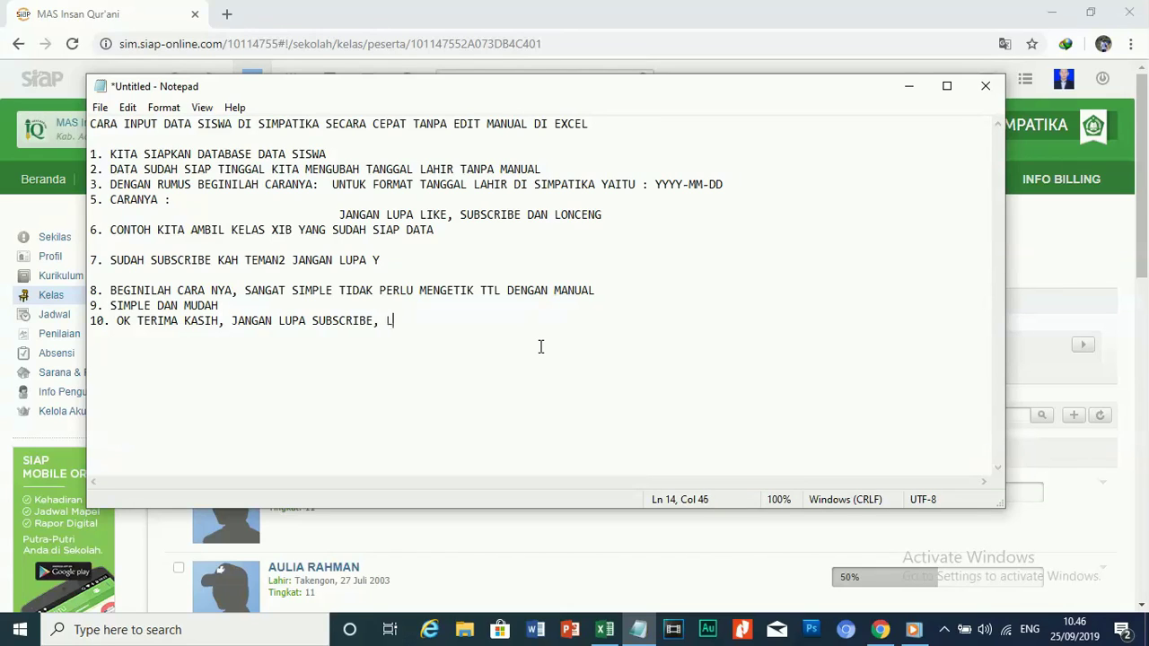
type("IKE DAN SHARE Y S")
type("OBAT")
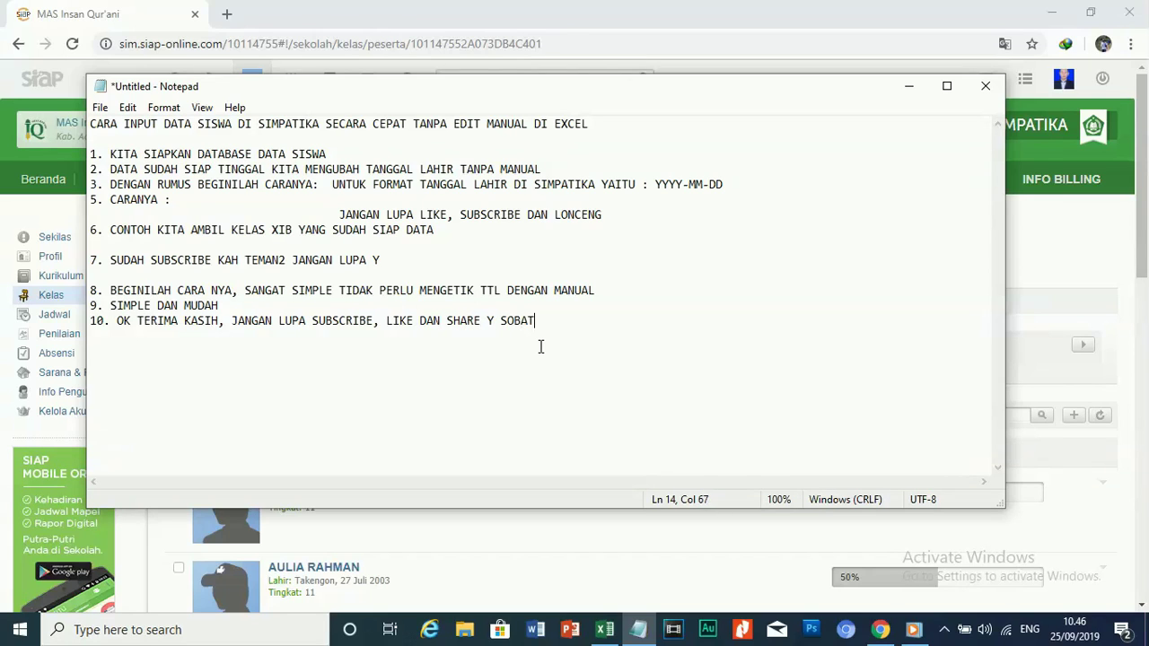
type("...")
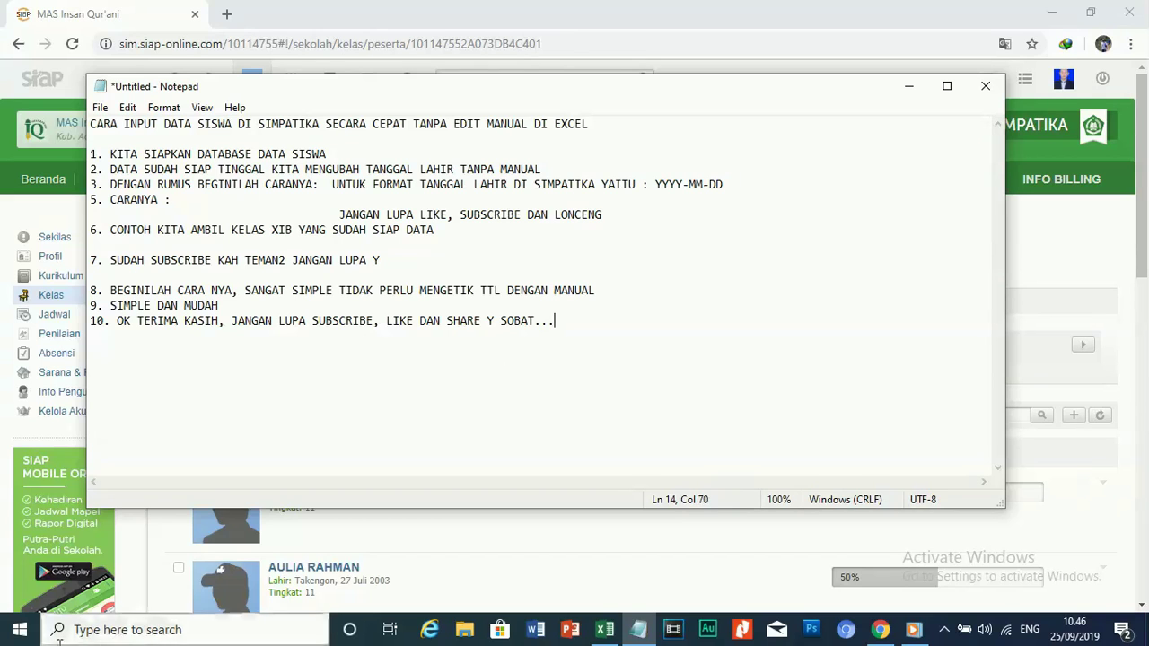
left_click(901, 85)
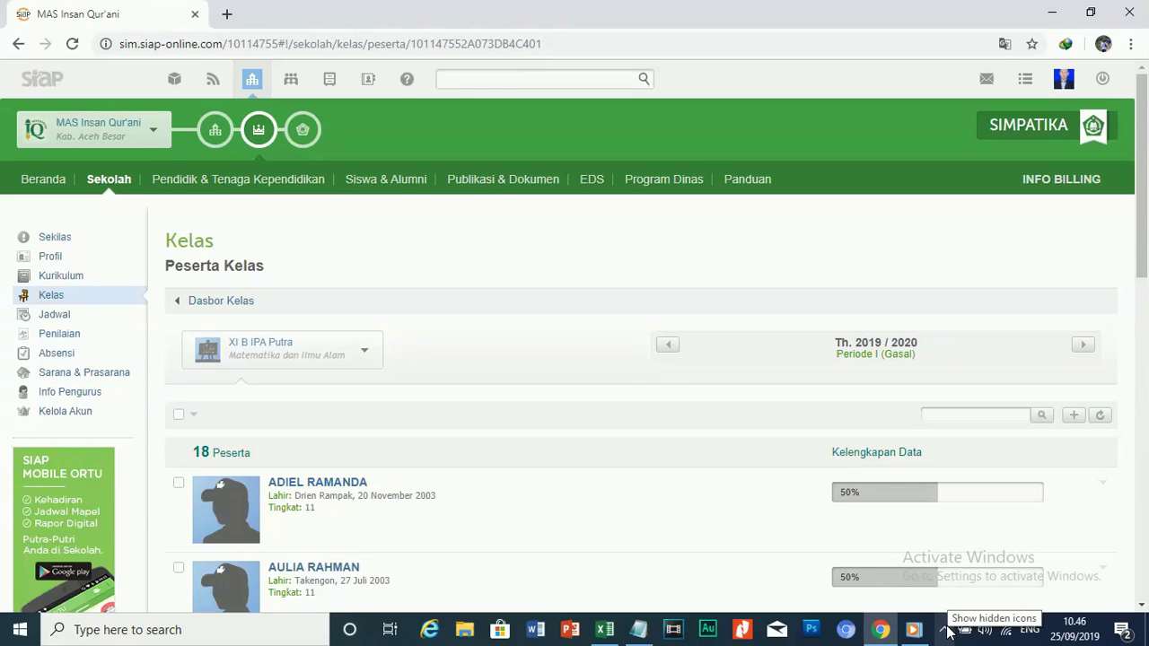
Go back to Kelas and open Daftar Kelas listing all 16 classes.
left_click(51, 297)
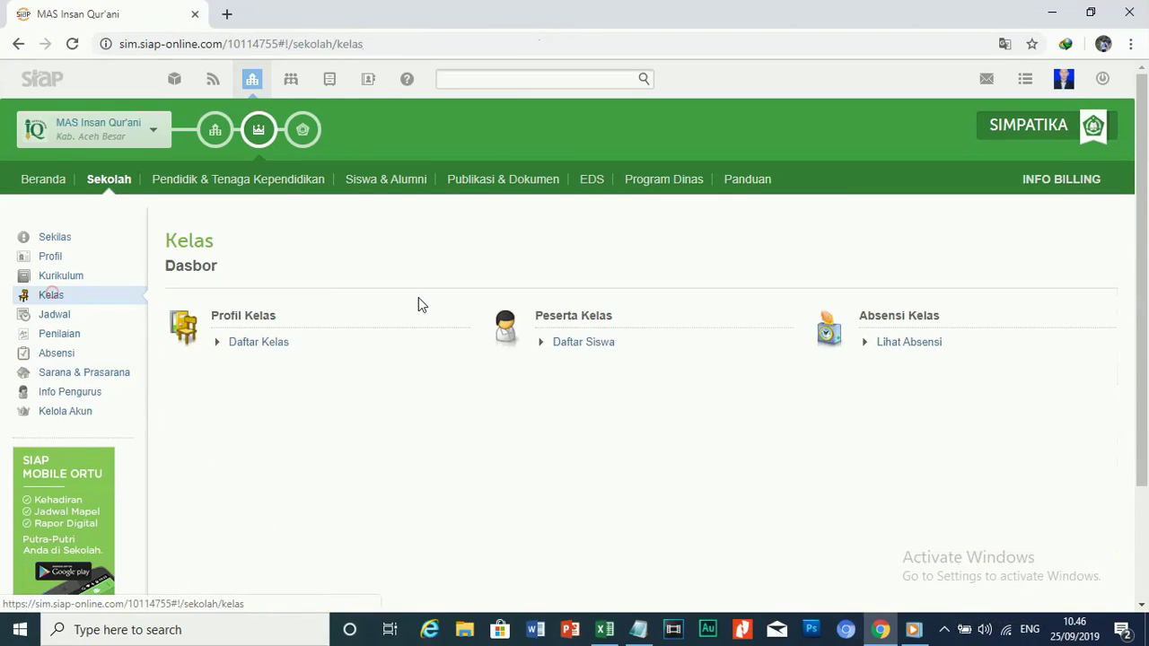
left_click(260, 342)
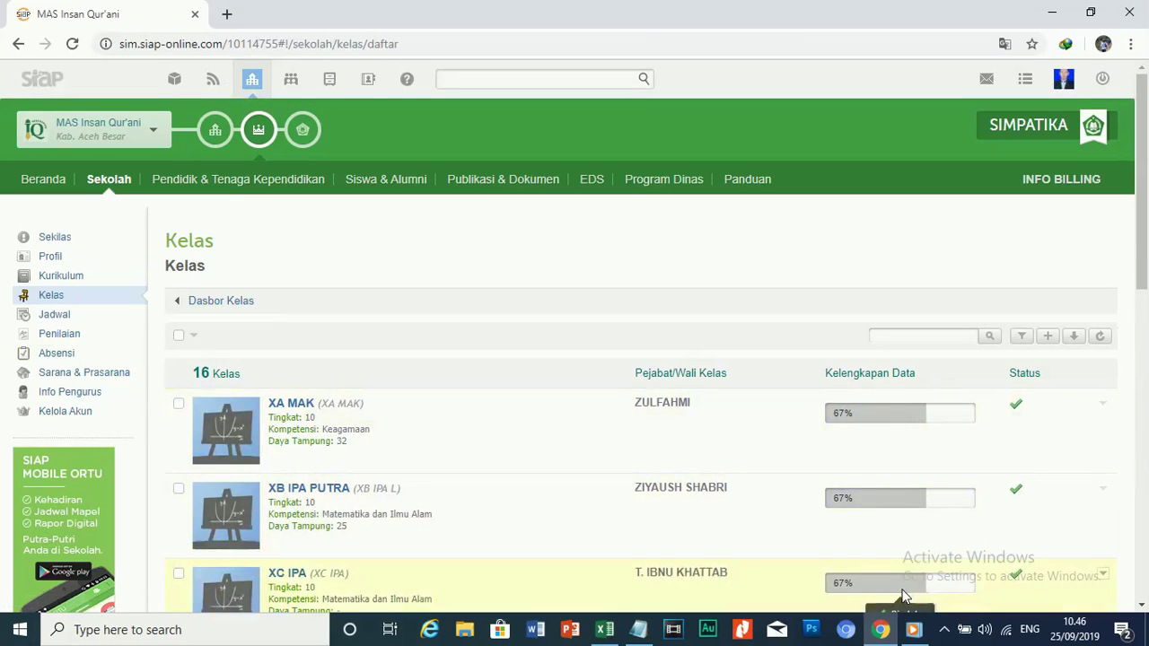
left_click(944, 630)
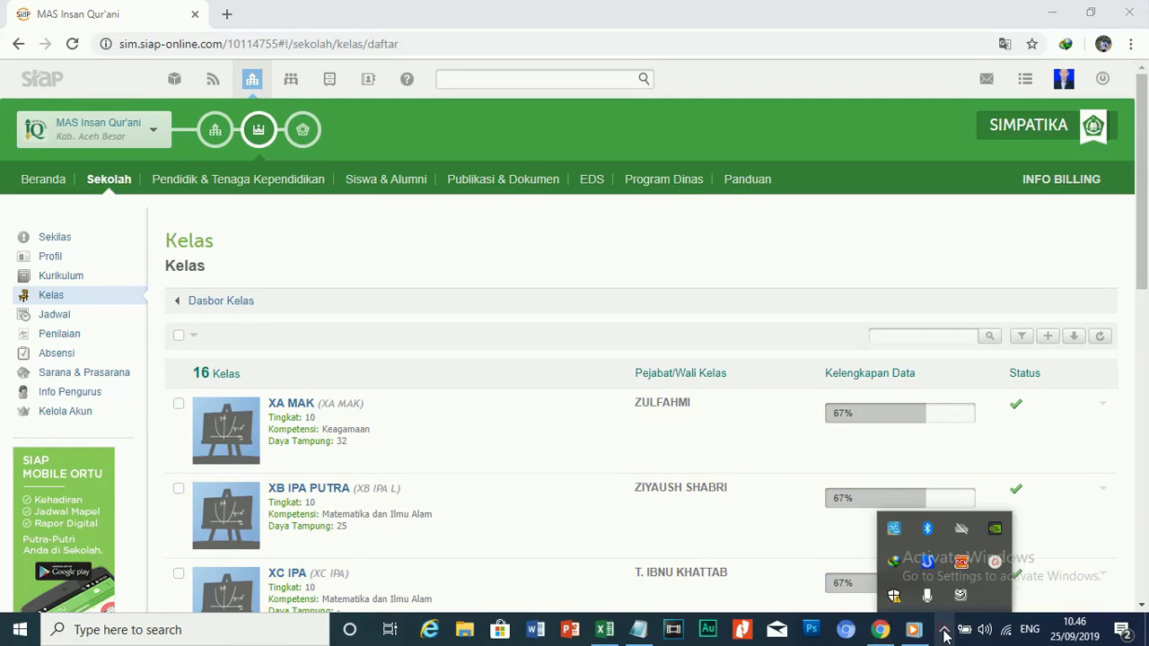